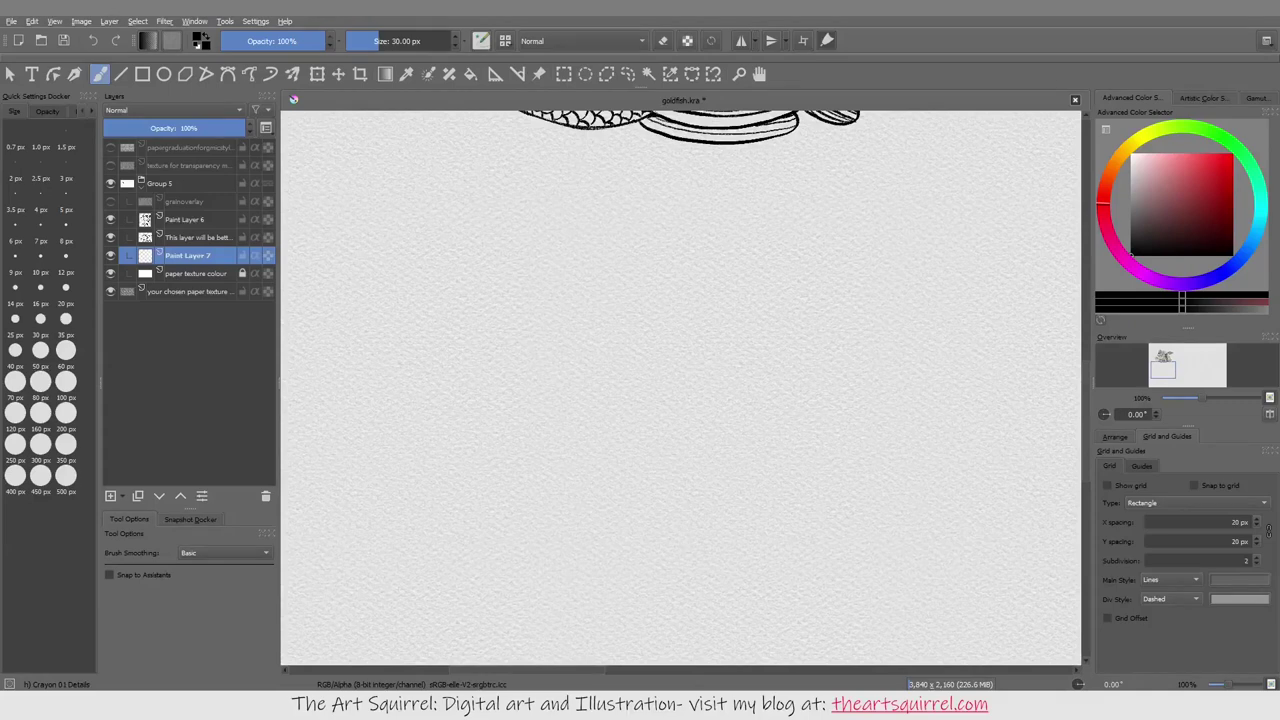
Step: Undo a test stroke and switch to the textured dry pencil preset from the pop-up palette
{"action": "left_click_drag", "start_coordinate": [590, 380], "coordinate": [780, 480]}
{"action": "key", "text": "ctrl+z"}
{"action": "right_click", "coordinate": [691, 420]}
{"action": "left_click", "coordinate": [644, 405]}
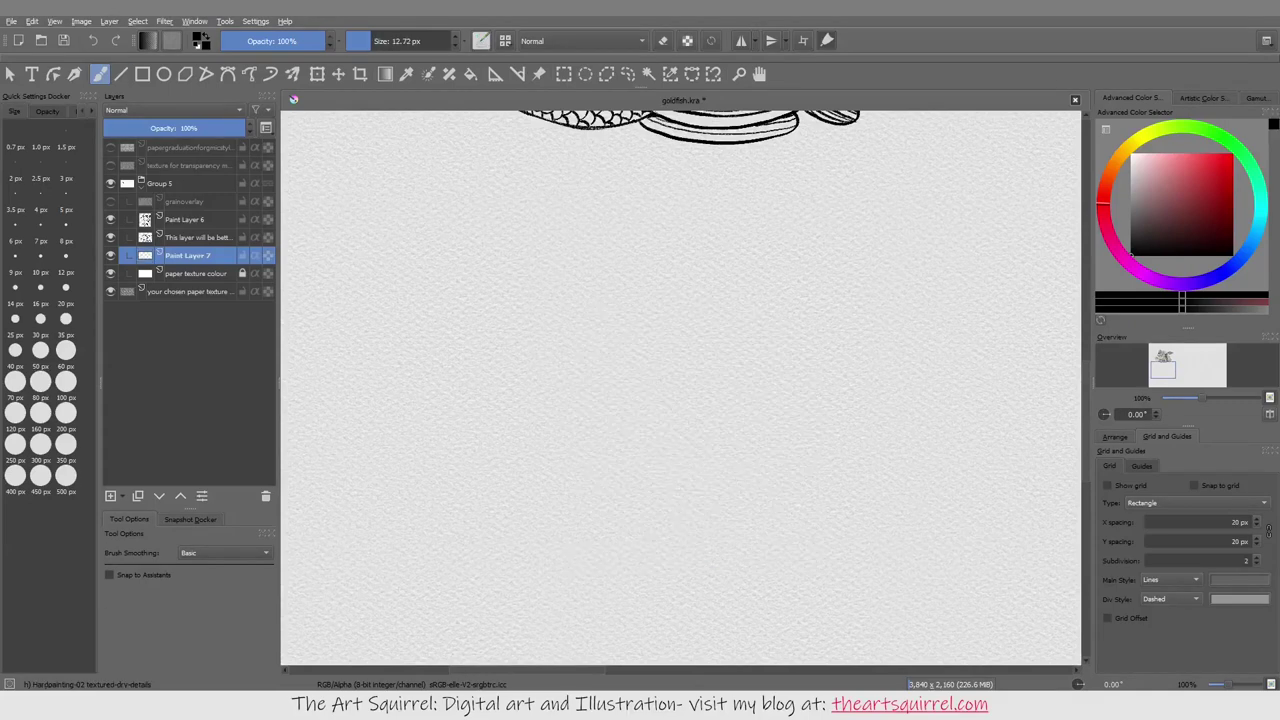
Step: Sketch the outer and inner body ellipses with a long diagonal guide line
{"action": "left_click_drag", "start_coordinate": [490, 390], "coordinate": [843, 368]}
{"action": "left_click_drag", "start_coordinate": [800, 292], "coordinate": [495, 400]}
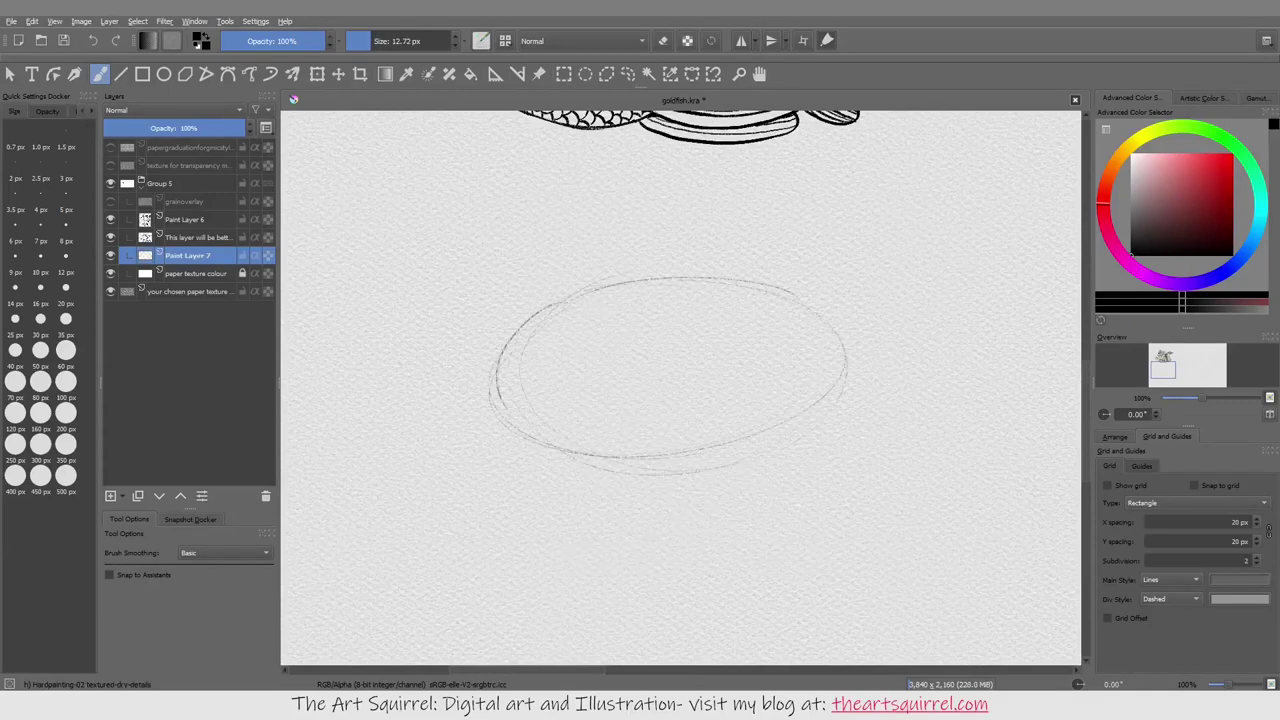
{"action": "mouse_move", "coordinate": [640, 280]}
{"action": "left_mouse_down"}
{"action": "mouse_move", "coordinate": [575, 375]}
{"action": "mouse_move", "coordinate": [680, 452]}
{"action": "left_mouse_up"}
{"action": "left_click_drag", "start_coordinate": [460, 386], "coordinate": [975, 305]}
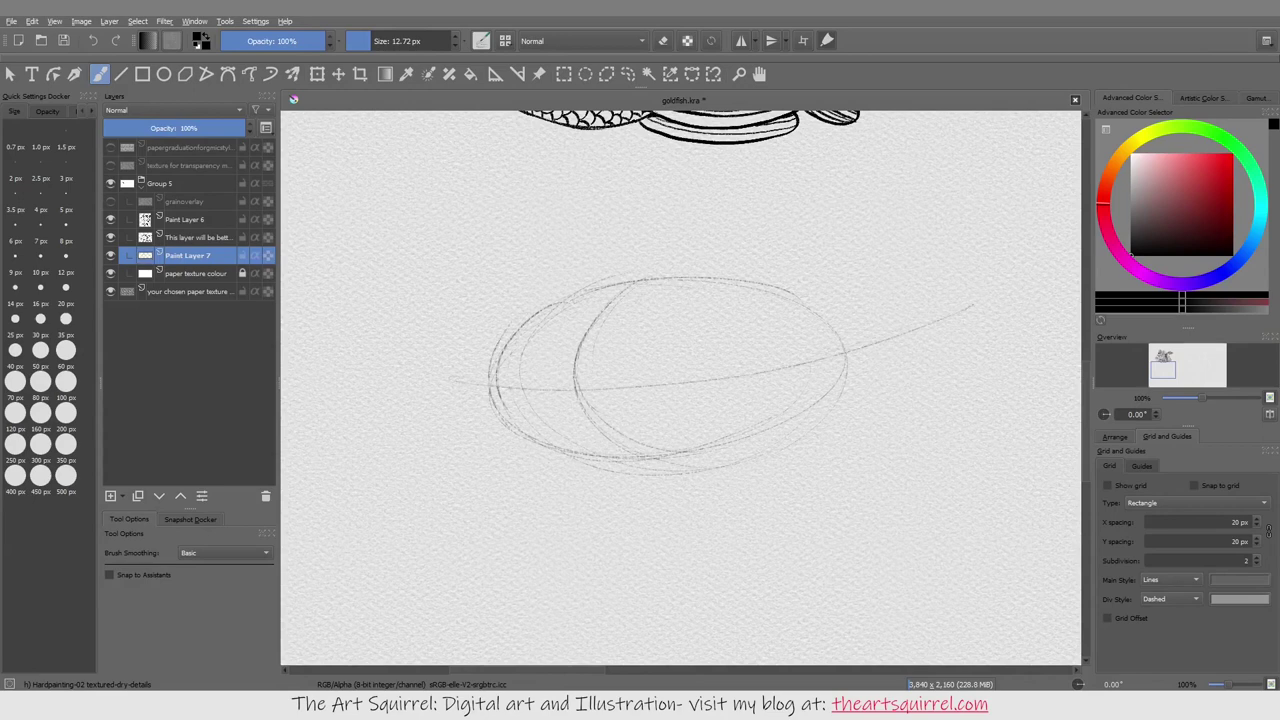
{"action": "left_click_drag", "start_coordinate": [640, 282], "coordinate": [822, 320]}
{"action": "left_click_drag", "start_coordinate": [595, 402], "coordinate": [750, 465]}
{"action": "left_click_drag", "start_coordinate": [835, 322], "coordinate": [685, 462]}
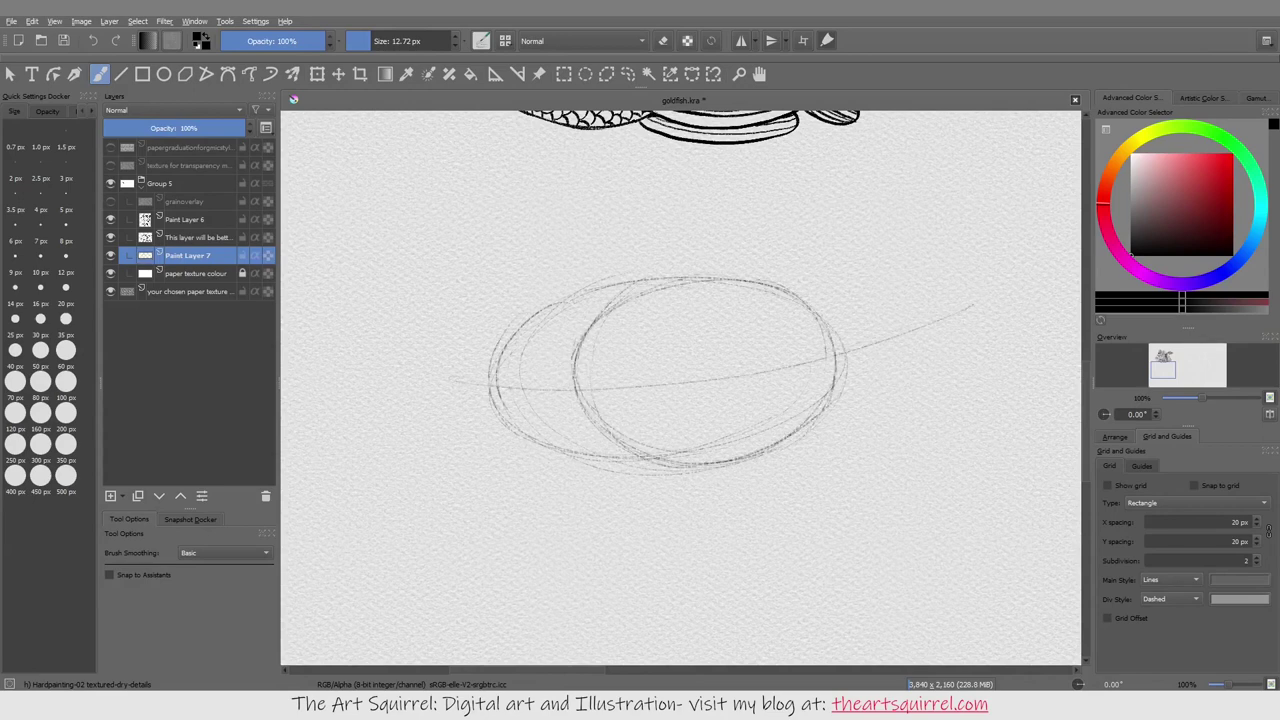
{"action": "mouse_move", "coordinate": [796, 325]}
{"action": "left_mouse_down"}
{"action": "mouse_move", "coordinate": [950, 310]}
{"action": "mouse_move", "coordinate": [820, 395]}
{"action": "mouse_move", "coordinate": [958, 306]}
{"action": "left_mouse_up"}
Step: Add a pointed tail, redraw the outer ellipse, and sketch two eye bulges at the left
{"action": "left_click_drag", "start_coordinate": [940, 318], "coordinate": [720, 466]}
{"action": "mouse_move", "coordinate": [672, 280]}
{"action": "left_mouse_down"}
{"action": "mouse_move", "coordinate": [550, 314]}
{"action": "mouse_move", "coordinate": [497, 346]}
{"action": "mouse_move", "coordinate": [494, 396]}
{"action": "left_mouse_up"}
{"action": "left_click_drag", "start_coordinate": [494, 390], "coordinate": [628, 452]}
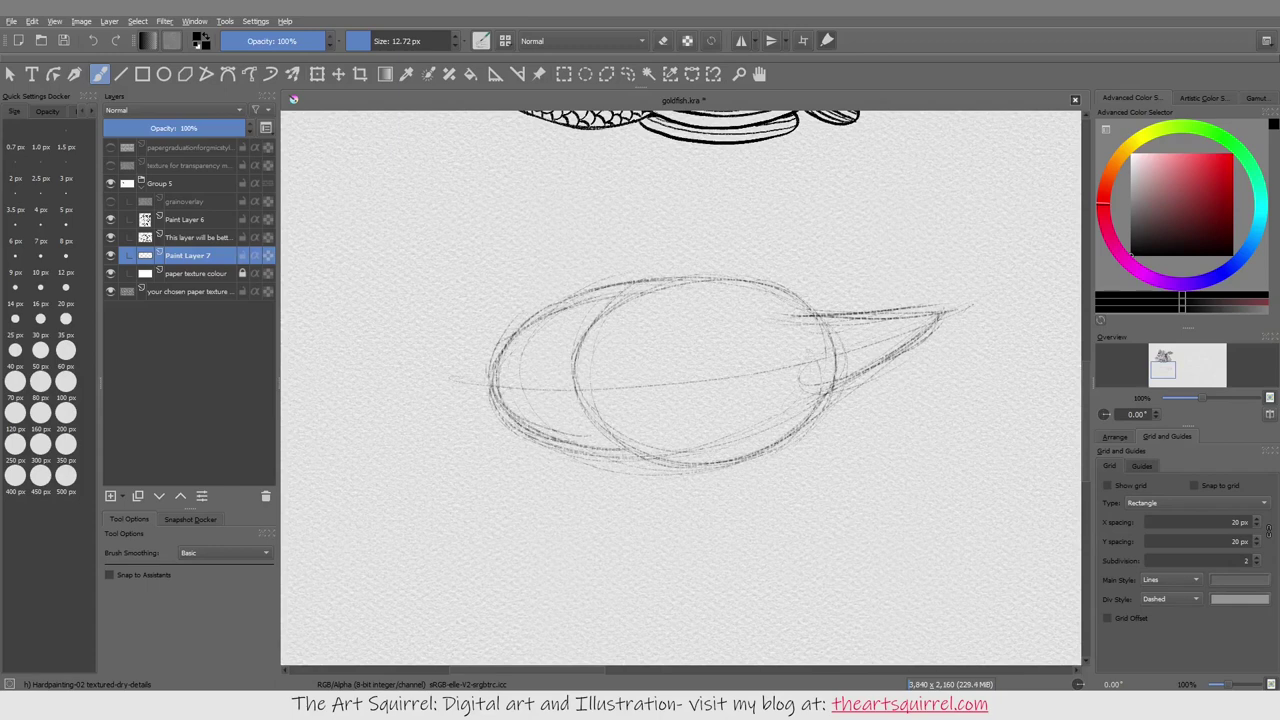
{"action": "mouse_move", "coordinate": [568, 312]}
{"action": "left_mouse_down"}
{"action": "mouse_move", "coordinate": [512, 322]}
{"action": "mouse_move", "coordinate": [512, 418]}
{"action": "left_mouse_up"}
{"action": "left_click_drag", "start_coordinate": [563, 292], "coordinate": [565, 466]}
{"action": "mouse_move", "coordinate": [512, 420]}
{"action": "left_mouse_down"}
{"action": "mouse_move", "coordinate": [560, 468]}
{"action": "mouse_move", "coordinate": [525, 466]}
{"action": "left_mouse_up"}
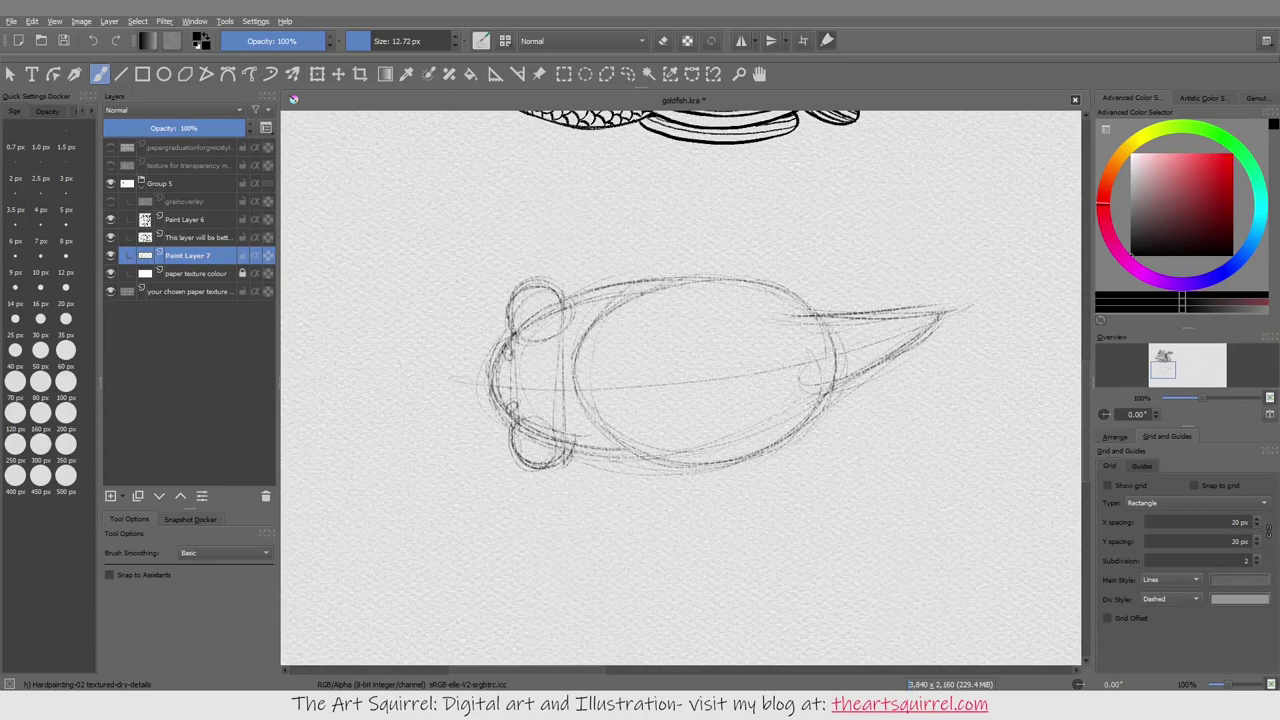
Step: Reinforce the outer body outline and zoom out to view the whole page
{"action": "left_click_drag", "start_coordinate": [640, 286], "coordinate": [562, 308]}
{"action": "left_click_drag", "start_coordinate": [566, 450], "coordinate": [774, 448]}
{"action": "mouse_move", "coordinate": [604, 292]}
{"action": "left_mouse_down"}
{"action": "mouse_move", "coordinate": [836, 354]}
{"action": "mouse_move", "coordinate": [700, 476]}
{"action": "left_mouse_up"}
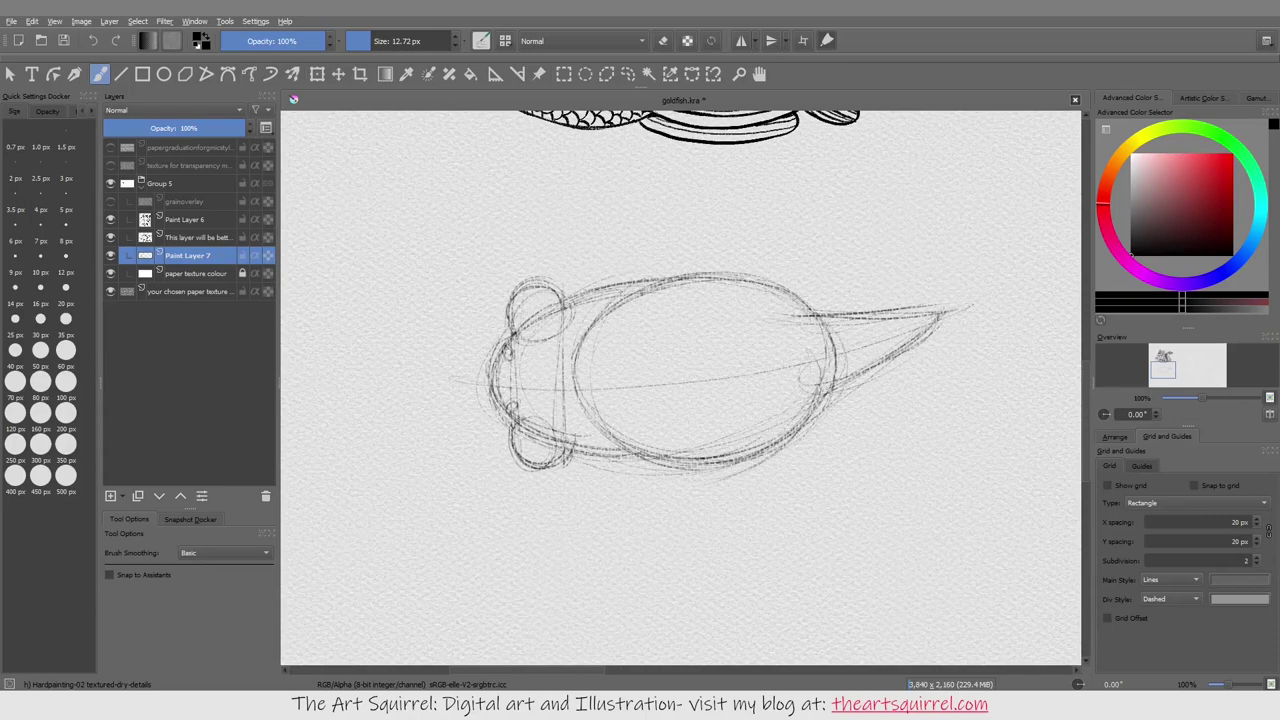
{"action": "key", "text": "minus"}
{"action": "key", "text": "minus"}
{"action": "key", "text": "ctrl+t"}
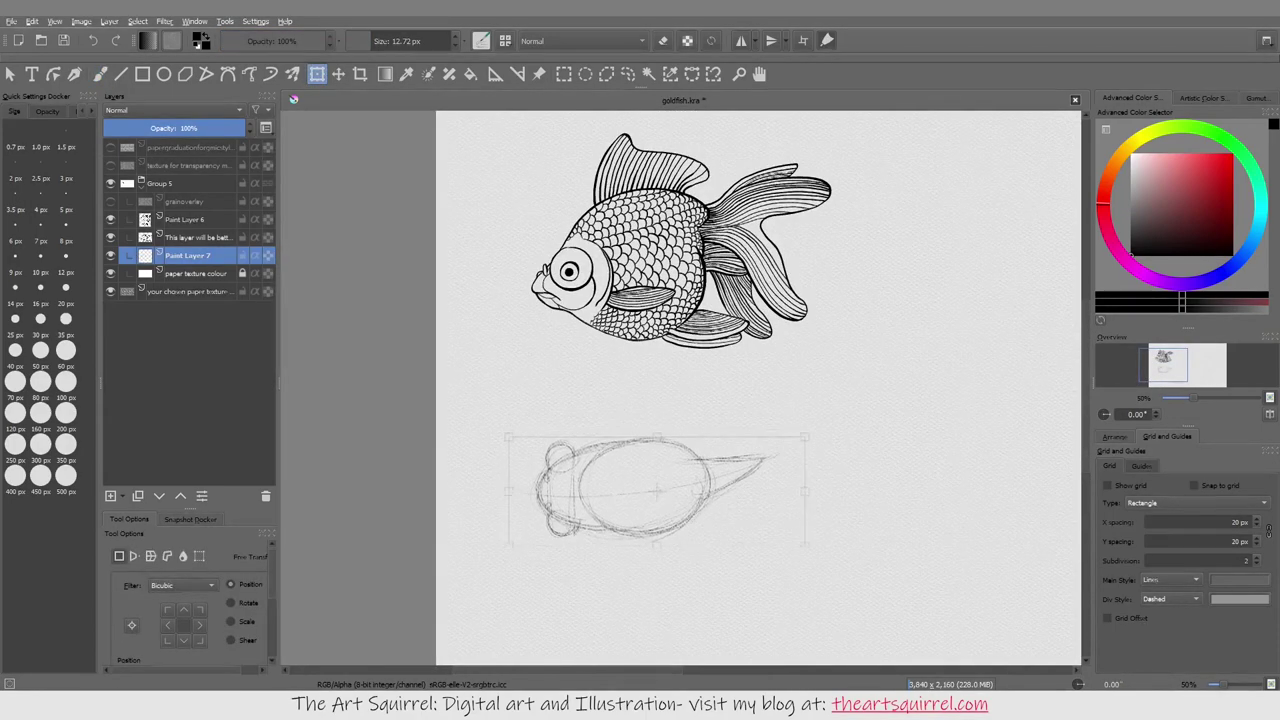
Step: Scale the sketch up, then darken the top fin and draw a centre line down the body
{"action": "left_click_drag", "start_coordinate": [805, 437], "coordinate": [822, 430]}
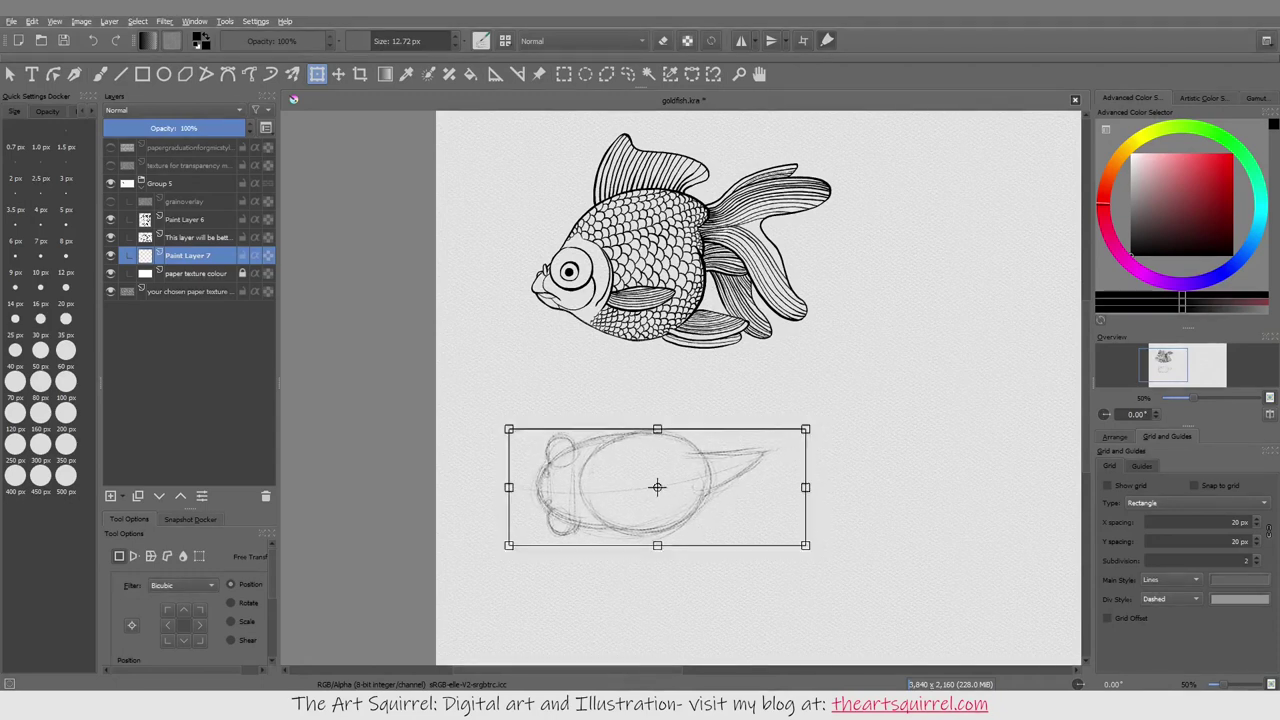
{"action": "key", "text": "Return"}
{"action": "key", "text": "b"}
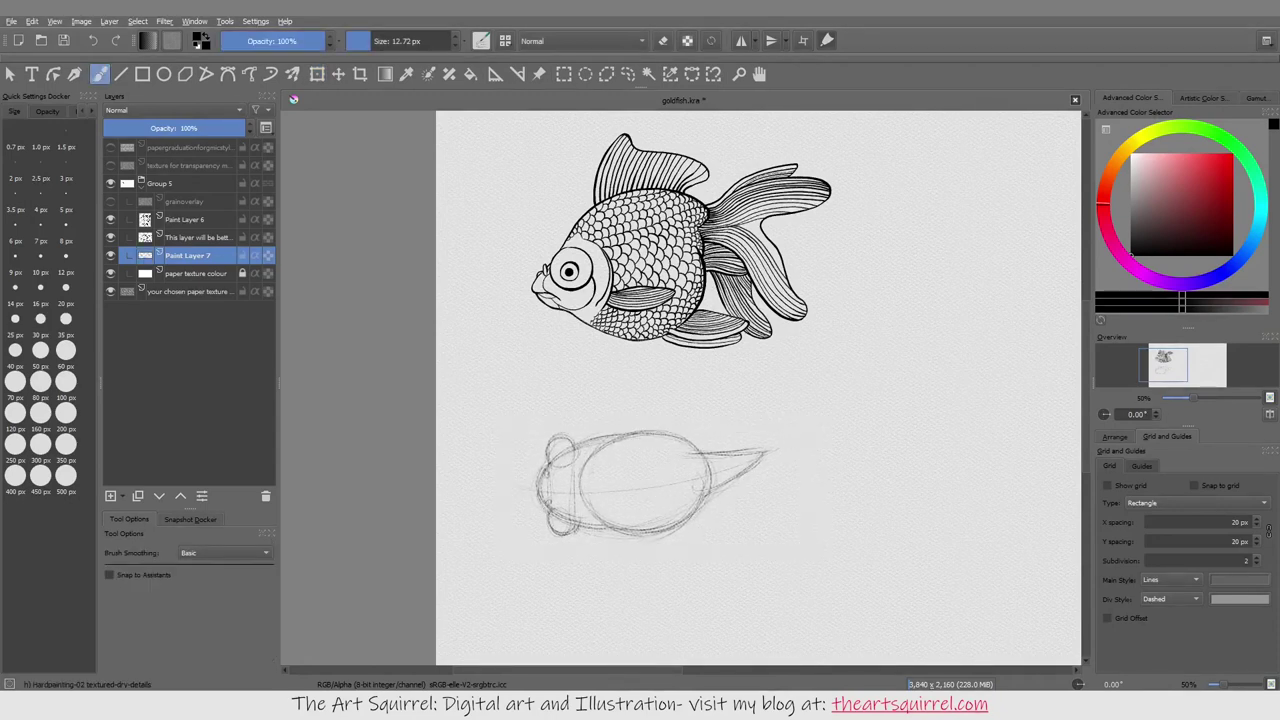
{"action": "left_click_drag", "start_coordinate": [630, 425], "coordinate": [656, 432]}
{"action": "left_click_drag", "start_coordinate": [610, 440], "coordinate": [611, 552]}
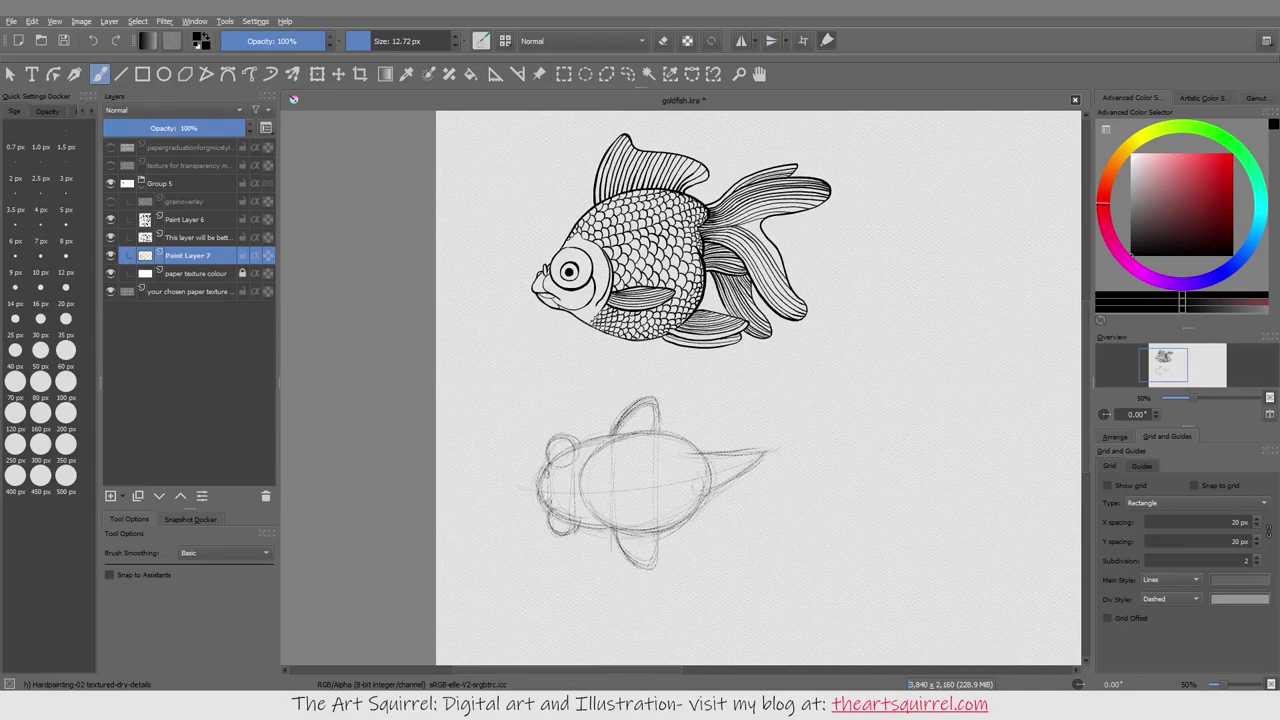
Step: Enable horizontal mirror painting with the axis on the body's middle and trace the symmetrical outline
{"action": "key", "text": "m"}
{"action": "key", "text": "m"}
{"action": "key", "text": "shift+m"}
{"action": "left_click_drag", "start_coordinate": [325, 394], "coordinate": [390, 488]}
{"action": "mouse_move", "coordinate": [540, 478]}
{"action": "left_mouse_down"}
{"action": "mouse_move", "coordinate": [578, 434]}
{"action": "mouse_move", "coordinate": [690, 428]}
{"action": "mouse_move", "coordinate": [714, 485]}
{"action": "left_mouse_up"}
{"action": "left_click_drag", "start_coordinate": [634, 428], "coordinate": [722, 486]}
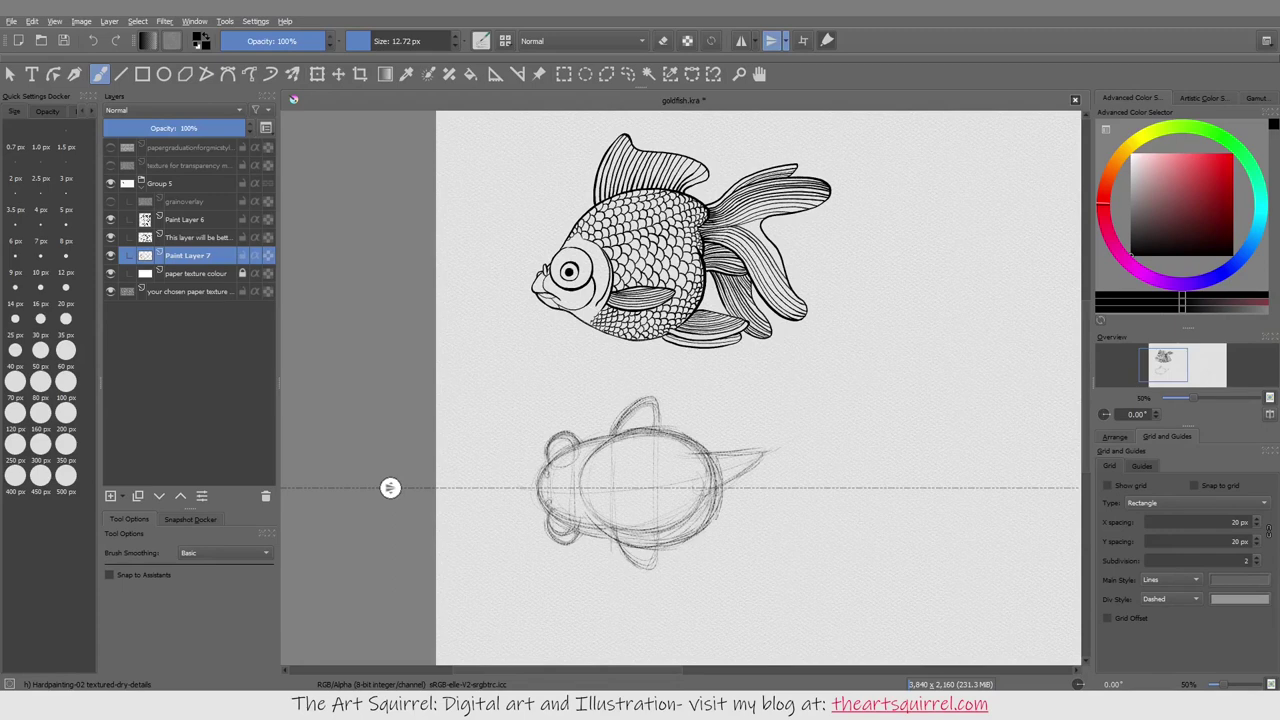
Step: Trace the top and bottom fin loops, then erase to lighten the left and lower-right outline
{"action": "left_click_drag", "start_coordinate": [612, 428], "coordinate": [660, 430]}
{"action": "key", "text": "e"}
{"action": "left_click_drag", "start_coordinate": [556, 455], "coordinate": [580, 458]}
{"action": "left_click_drag", "start_coordinate": [612, 530], "coordinate": [694, 516]}
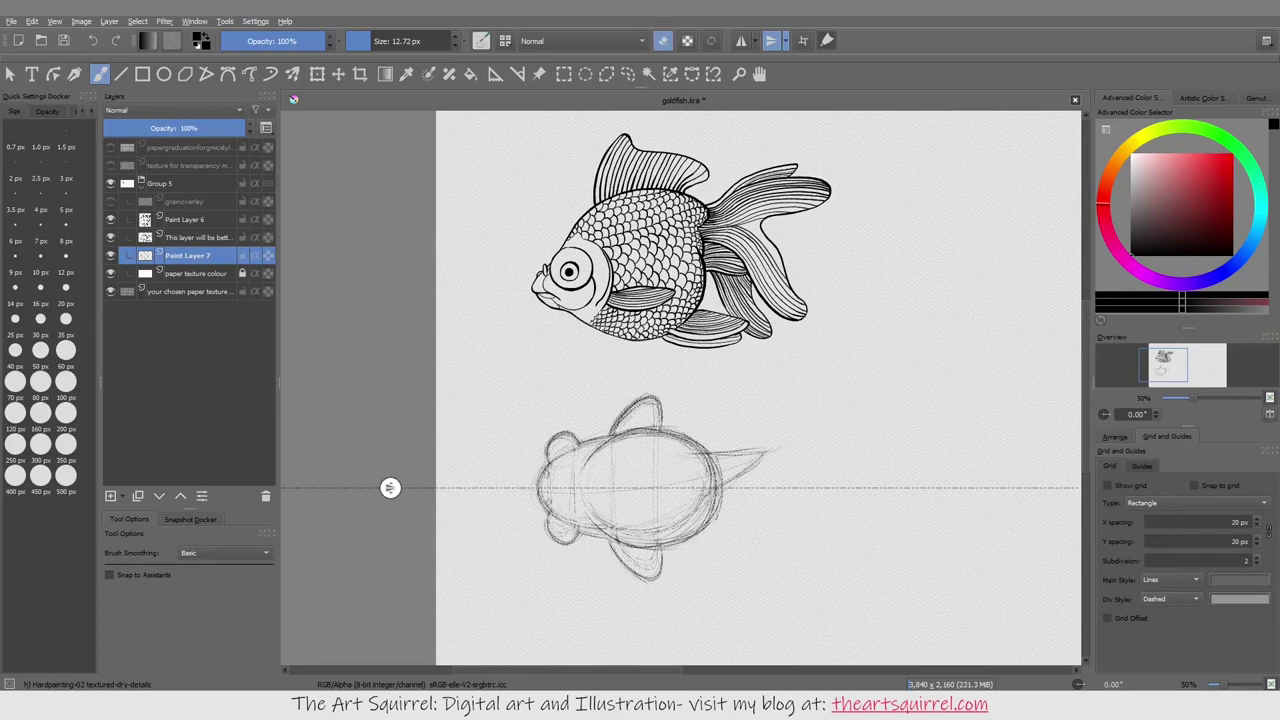
{"action": "left_click_drag", "start_coordinate": [680, 440], "coordinate": [714, 484]}
Step: Close the tail shape at the body's right end with mirroring turned off
{"action": "left_click", "coordinate": [771, 40]}
{"action": "key", "text": "e"}
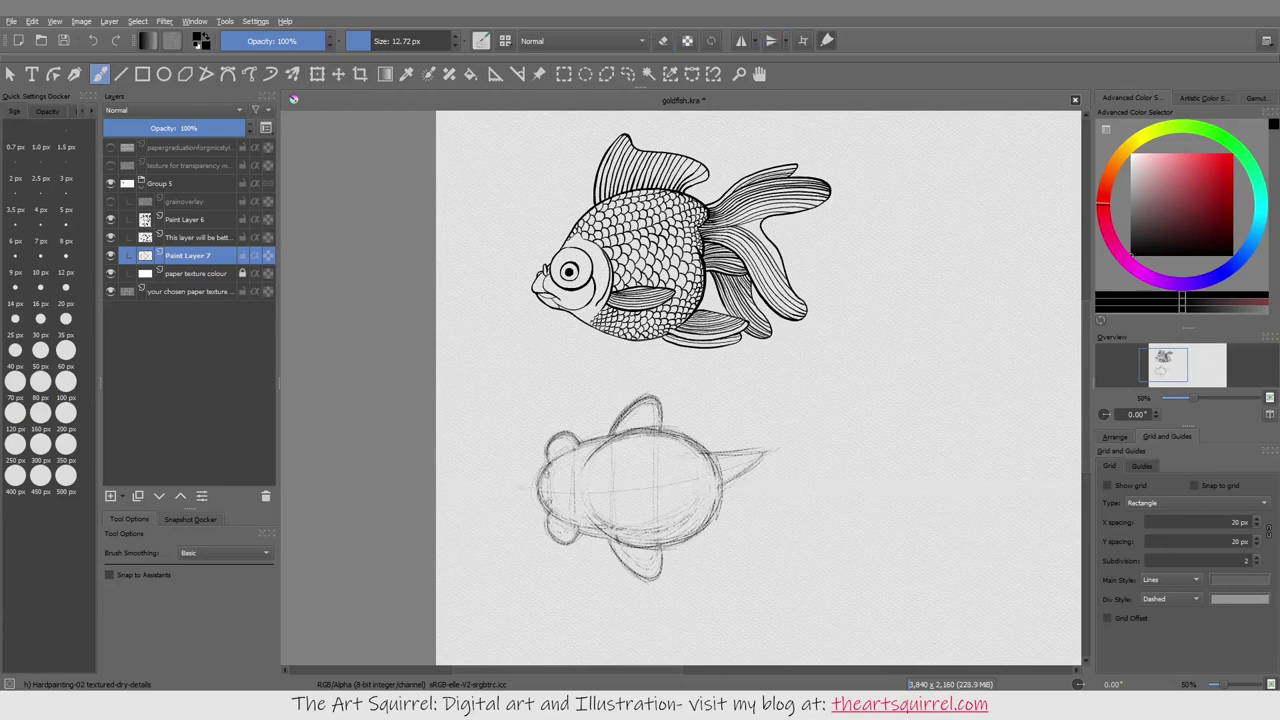
{"action": "mouse_move", "coordinate": [716, 502]}
{"action": "left_mouse_down"}
{"action": "mouse_move", "coordinate": [776, 456]}
{"action": "mouse_move", "coordinate": [760, 368]}
{"action": "mouse_move", "coordinate": [776, 354]}
{"action": "left_mouse_up"}
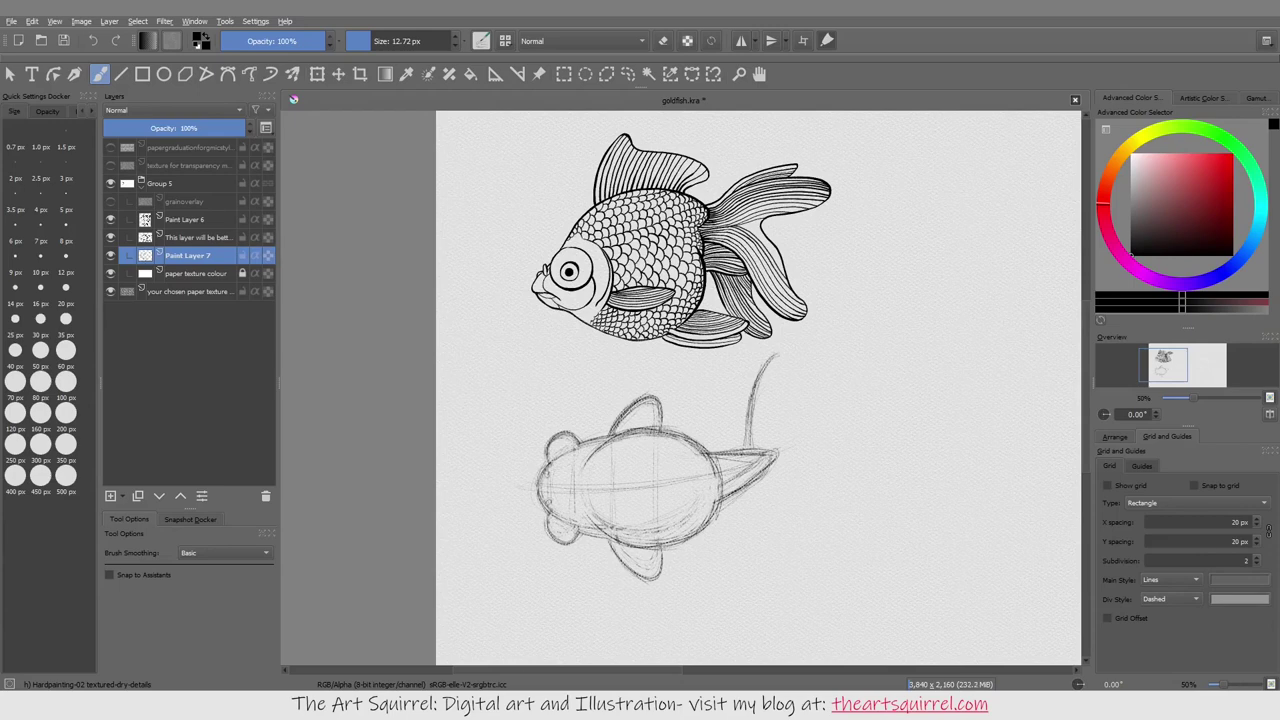
Step: With mirroring on, erase the stray curve above the tail and sketch twin pointed tail fins
{"action": "left_click", "coordinate": [771, 40]}
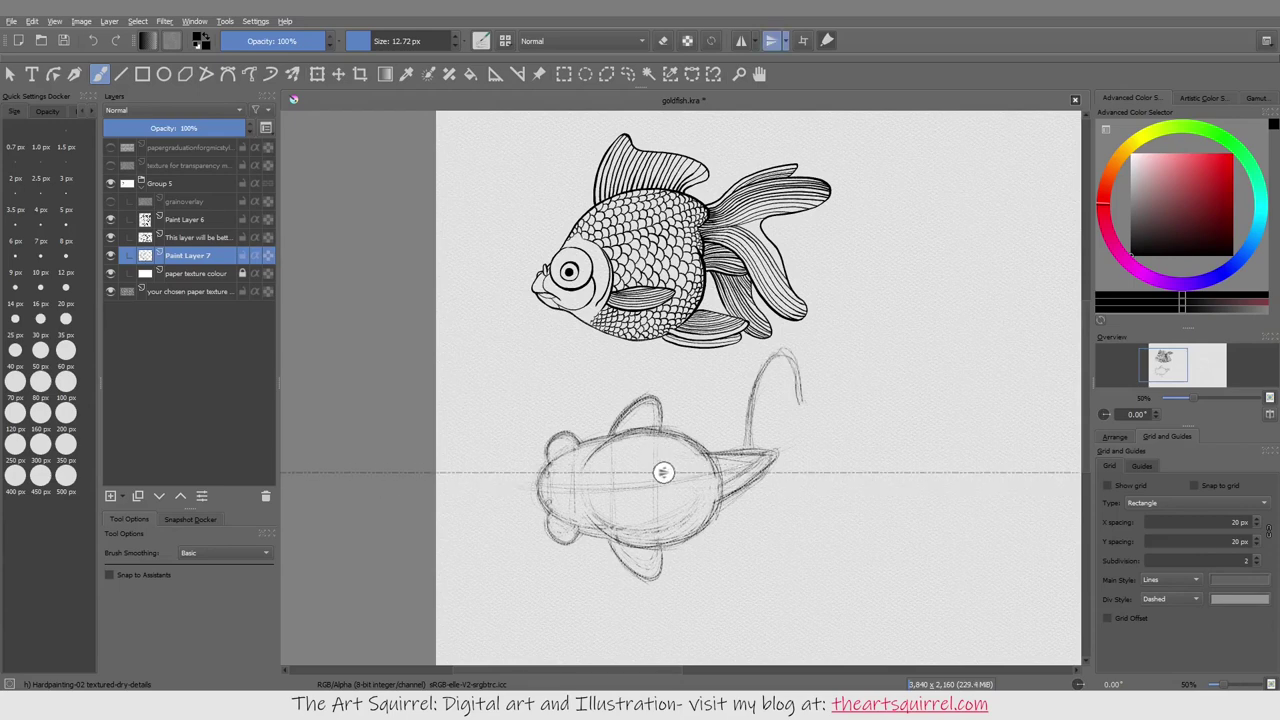
{"action": "key", "text": "e"}
{"action": "mouse_move", "coordinate": [760, 396]}
{"action": "left_mouse_down"}
{"action": "mouse_move", "coordinate": [764, 362]}
{"action": "mouse_move", "coordinate": [796, 400]}
{"action": "mouse_move", "coordinate": [748, 436]}
{"action": "mouse_move", "coordinate": [792, 342]}
{"action": "mouse_move", "coordinate": [830, 410]}
{"action": "mouse_move", "coordinate": [894, 412]}
{"action": "mouse_move", "coordinate": [920, 430]}
{"action": "left_mouse_up"}
{"action": "key", "text": "e"}
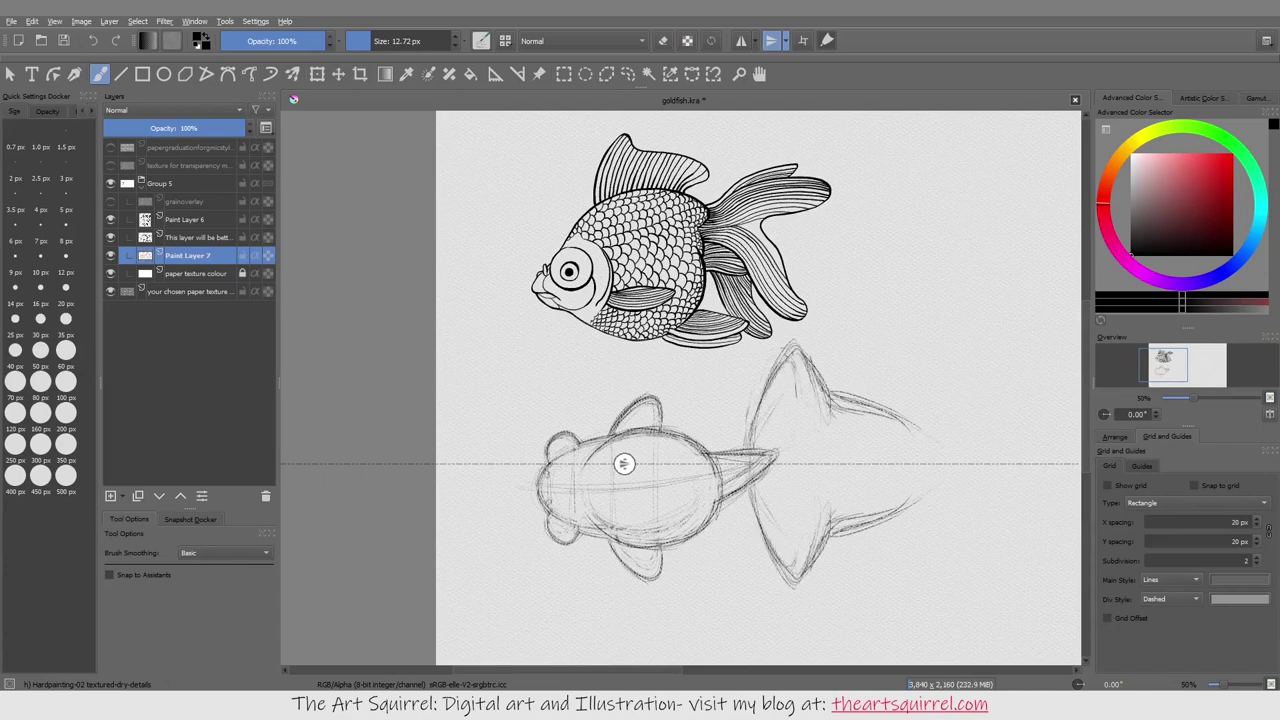
{"action": "mouse_move", "coordinate": [794, 450]}
{"action": "left_mouse_down"}
{"action": "mouse_move", "coordinate": [916, 458]}
{"action": "mouse_move", "coordinate": [924, 440]}
{"action": "left_mouse_up"}
{"action": "left_click_drag", "start_coordinate": [810, 376], "coordinate": [920, 438]}
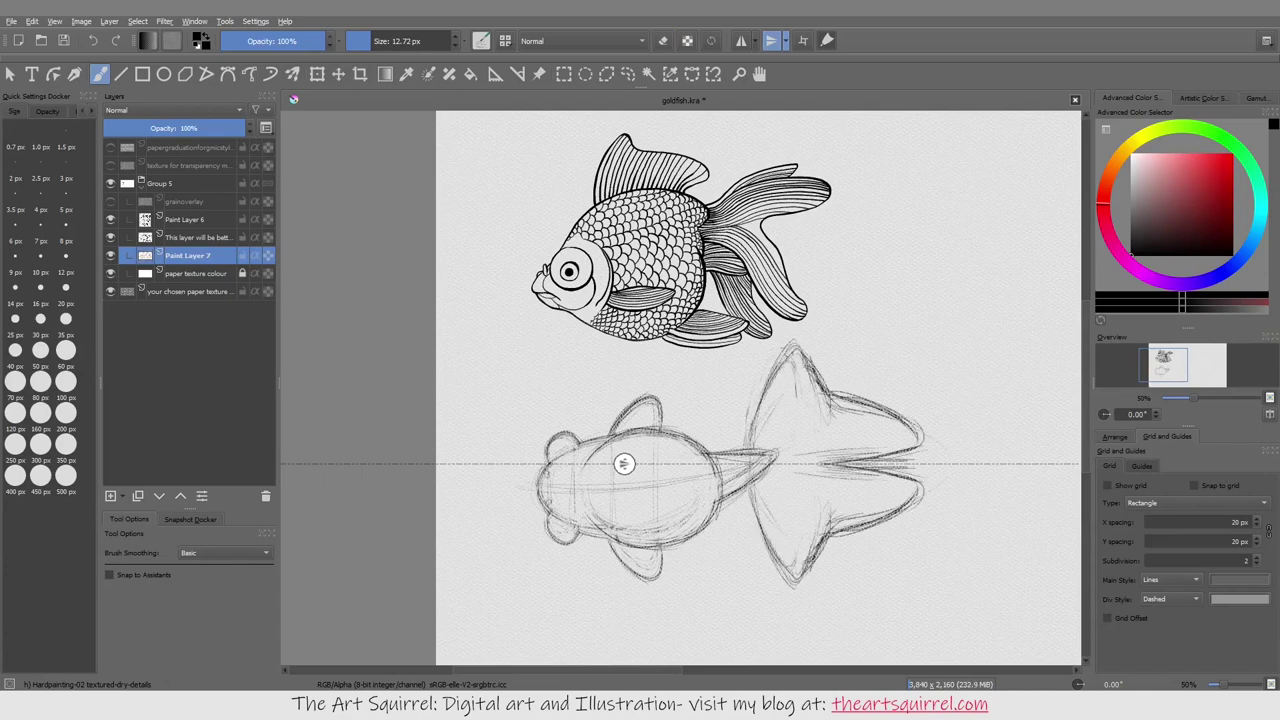
{"action": "mouse_move", "coordinate": [758, 458]}
{"action": "left_mouse_down"}
{"action": "mouse_move", "coordinate": [772, 350]}
{"action": "mouse_move", "coordinate": [792, 336]}
{"action": "mouse_move", "coordinate": [822, 402]}
{"action": "left_mouse_up"}
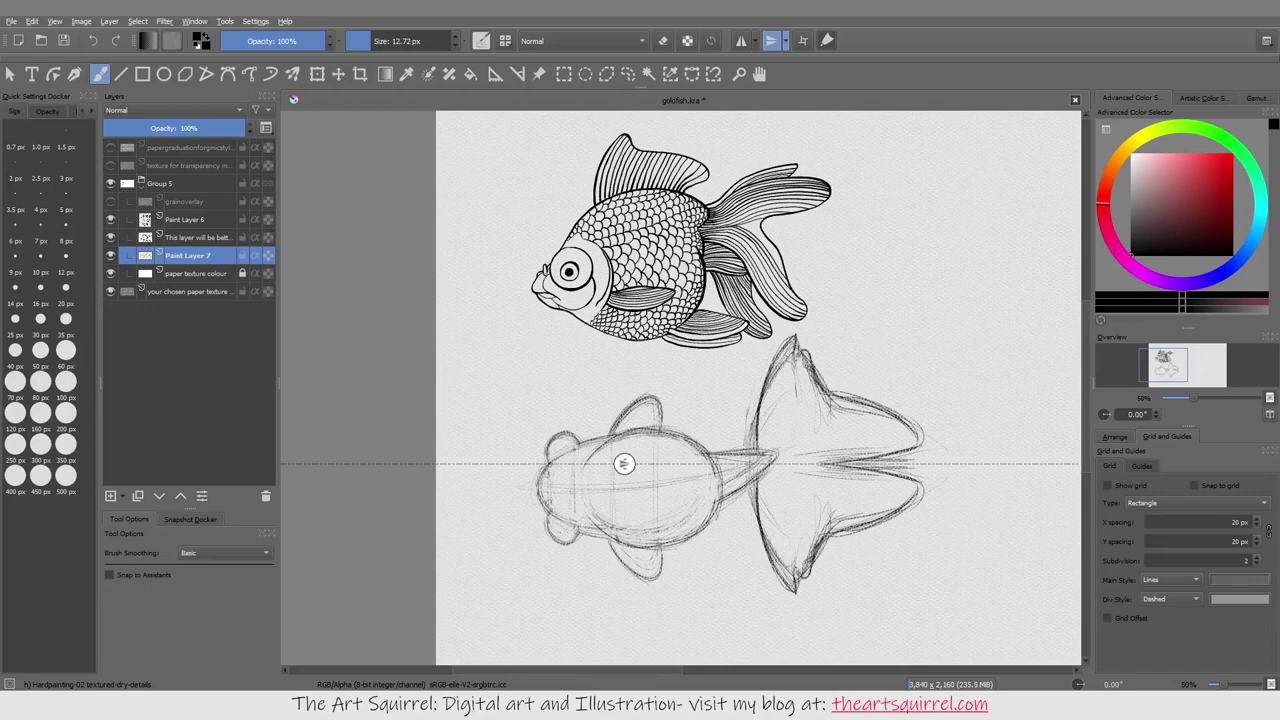
Step: Lasso the tail fins with the freehand selection tool and start transforming them
{"action": "key", "text": "e"}
{"action": "left_click", "coordinate": [627, 73]}
{"action": "mouse_move", "coordinate": [795, 330]}
{"action": "left_mouse_down"}
{"action": "mouse_move", "coordinate": [746, 448]}
{"action": "mouse_move", "coordinate": [800, 330]}
{"action": "left_mouse_up"}
{"action": "key", "text": "ctrl+t"}
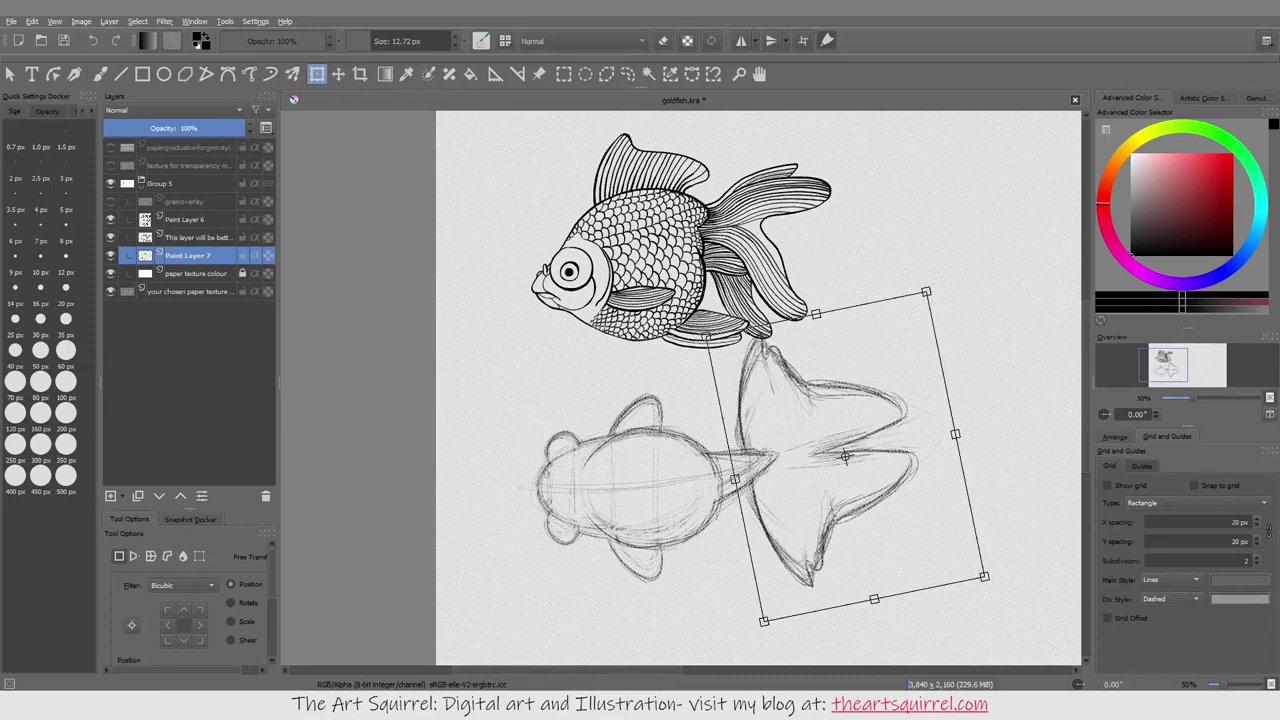
Step: Rotate the tail fins upright, move them up, and clear the selection
{"action": "left_click_drag", "start_coordinate": [1005, 470], "coordinate": [990, 420]}
{"action": "key", "text": "Return"}
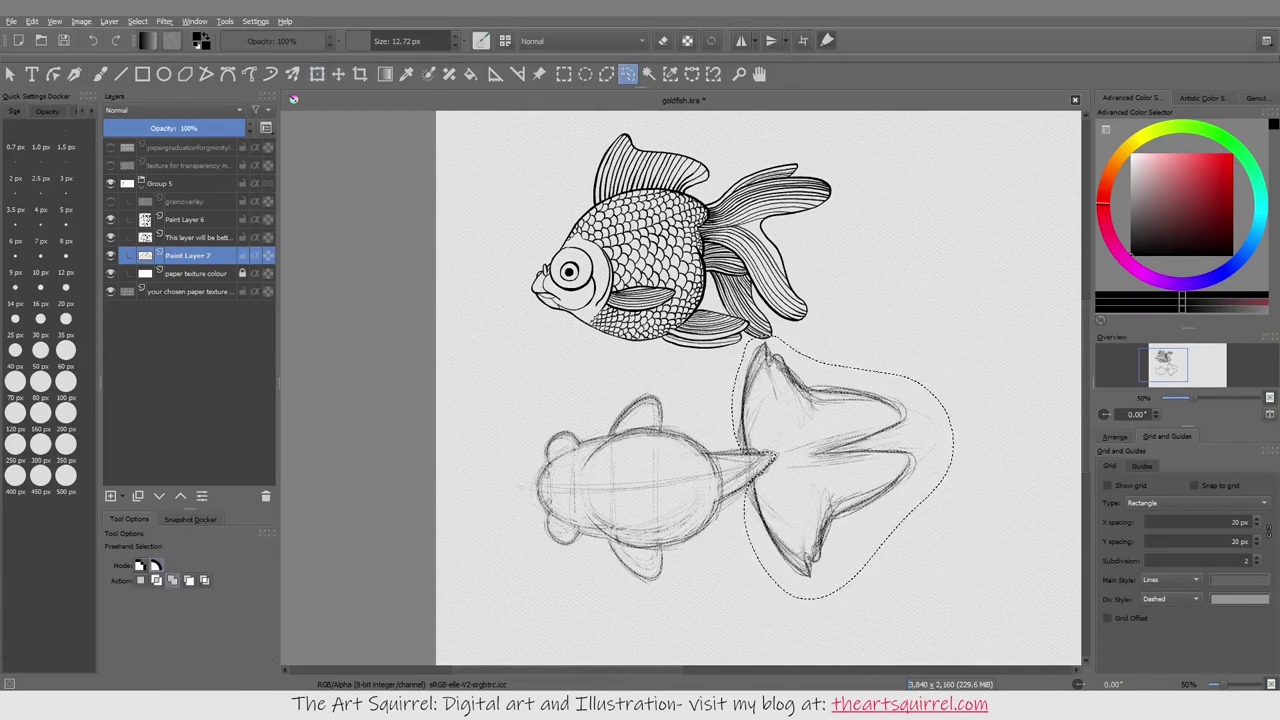
{"action": "key", "text": "ctrl+shift+a"}
Step: Lasso the body sketch, rotate it slightly into alignment, and clear the selection
{"action": "mouse_move", "coordinate": [660, 378]}
{"action": "left_mouse_down"}
{"action": "mouse_move", "coordinate": [755, 510]}
{"action": "mouse_move", "coordinate": [665, 378]}
{"action": "left_mouse_up"}
{"action": "key", "text": "ctrl+t"}
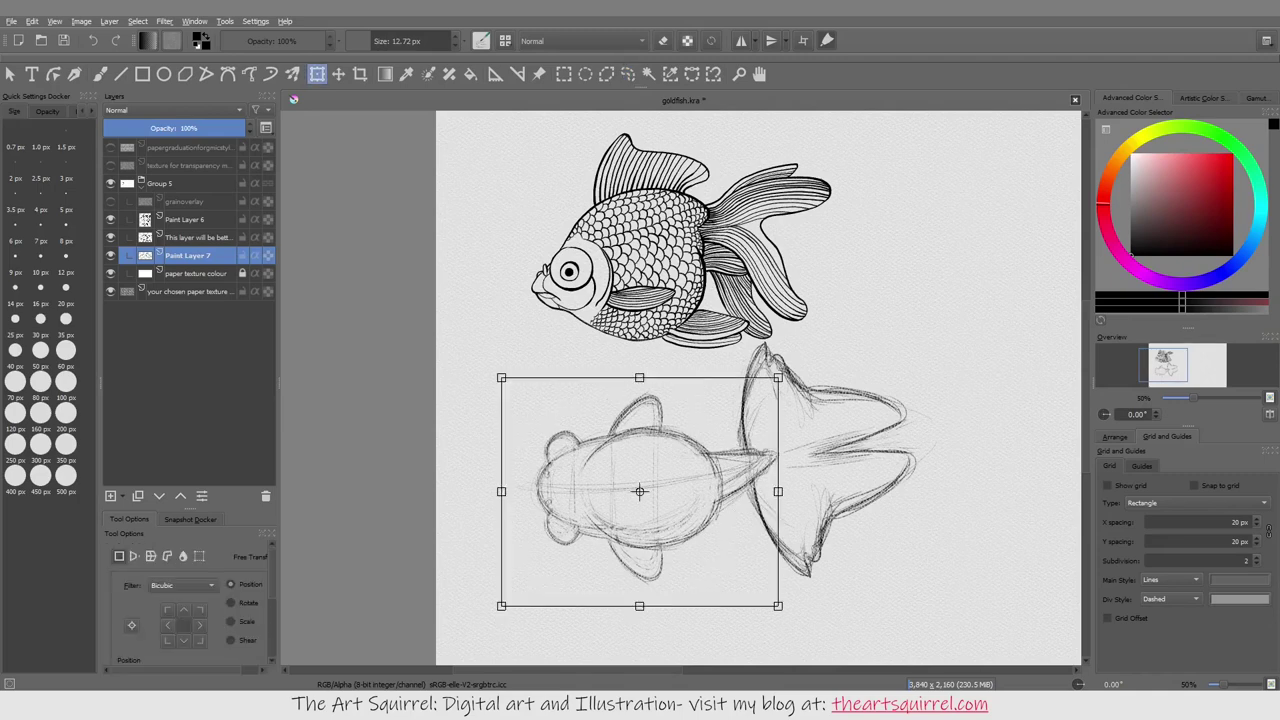
{"action": "left_click_drag", "start_coordinate": [632, 492], "coordinate": [650, 493]}
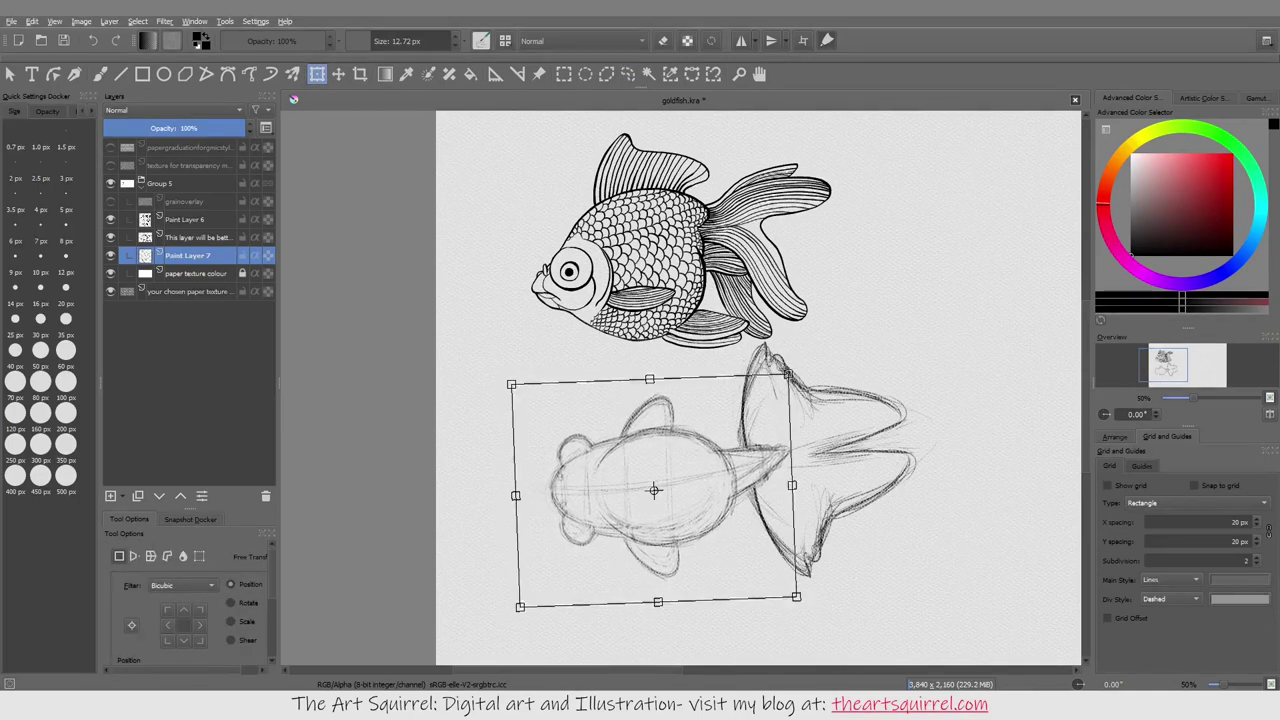
{"action": "key", "text": "Return"}
{"action": "key", "text": "ctrl+shift+a"}
Step: Stretch the whole sketch and fade the sketch layer to about 27% opacity
{"action": "key", "text": "ctrl+t"}
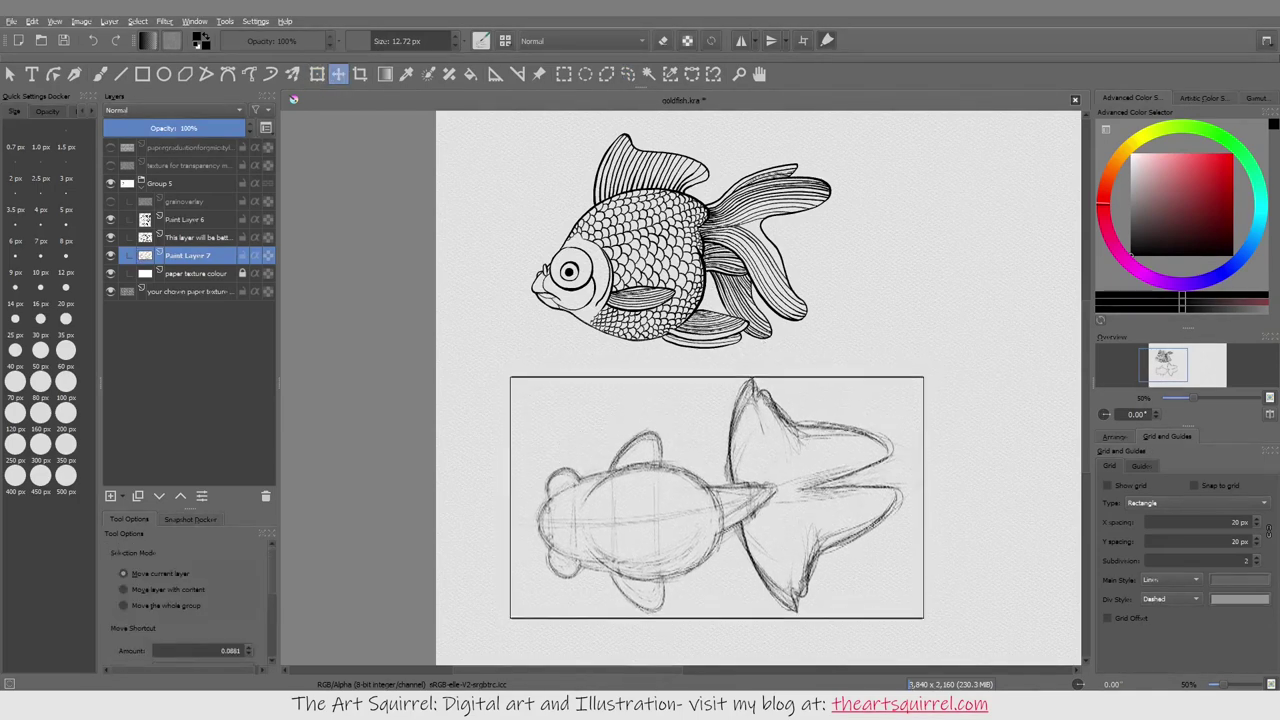
{"action": "left_click_drag", "start_coordinate": [715, 495], "coordinate": [703, 520]}
{"action": "key", "text": "Return"}
{"action": "key", "text": "b"}
{"action": "left_click_drag", "start_coordinate": [160, 128], "coordinate": [143, 128]}
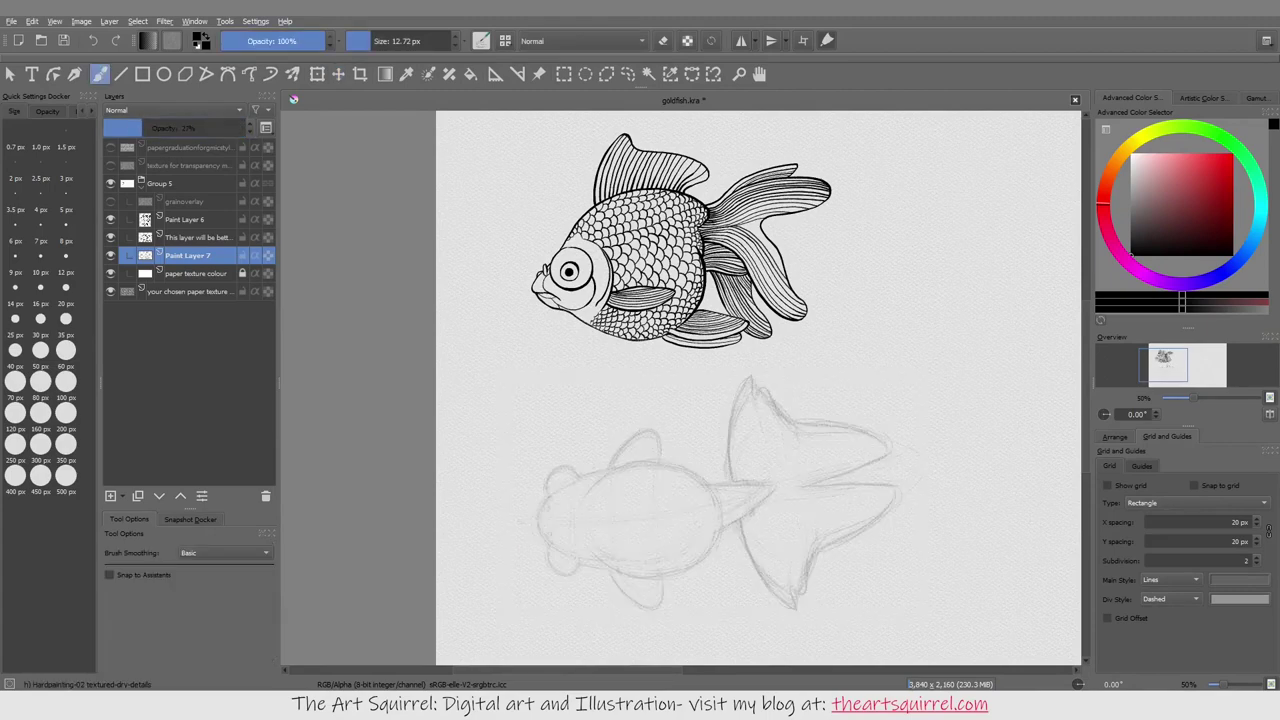
Step: On a new layer, ink the left eye bulge, the head's left side and a line from the lower eye
{"action": "scroll", "coordinate": [580, 590], "scroll_direction": "up", "scroll_amount": 3}
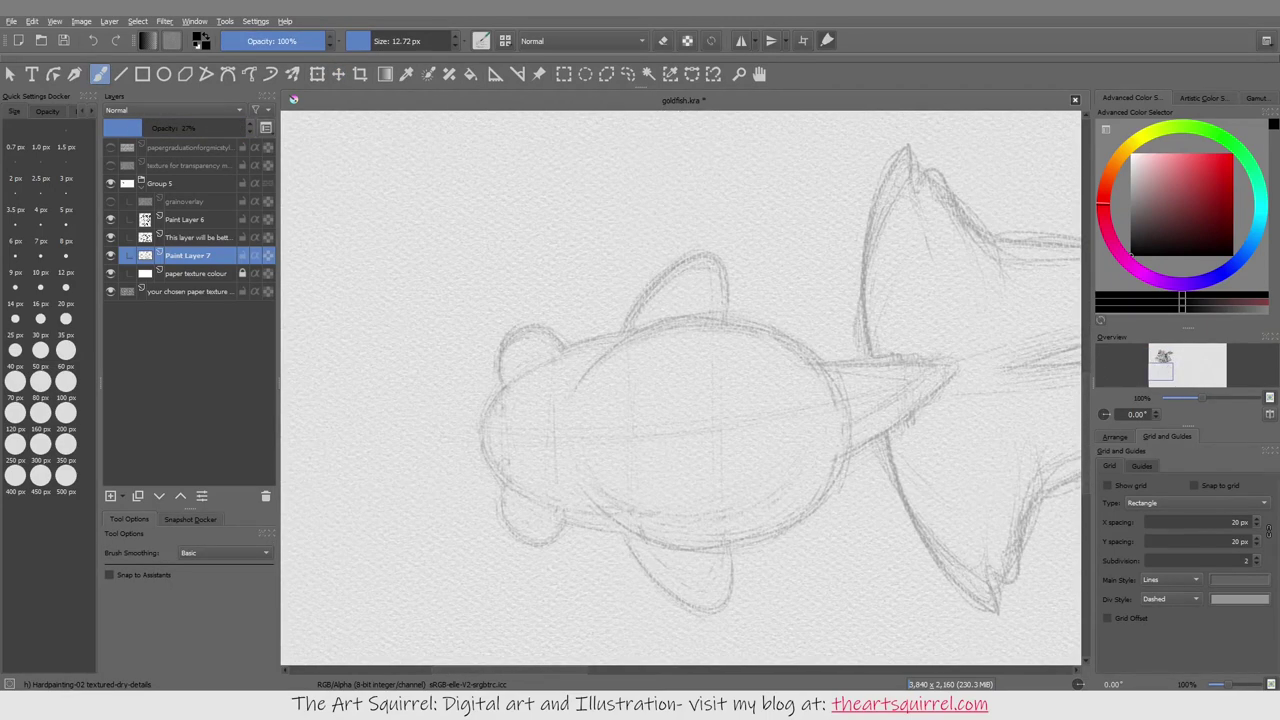
{"action": "key", "text": "Insert"}
{"action": "mouse_move", "coordinate": [500, 385]}
{"action": "left_mouse_down"}
{"action": "mouse_move", "coordinate": [540, 329]}
{"action": "mouse_move", "coordinate": [504, 386]}
{"action": "mouse_move", "coordinate": [547, 340]}
{"action": "left_mouse_up"}
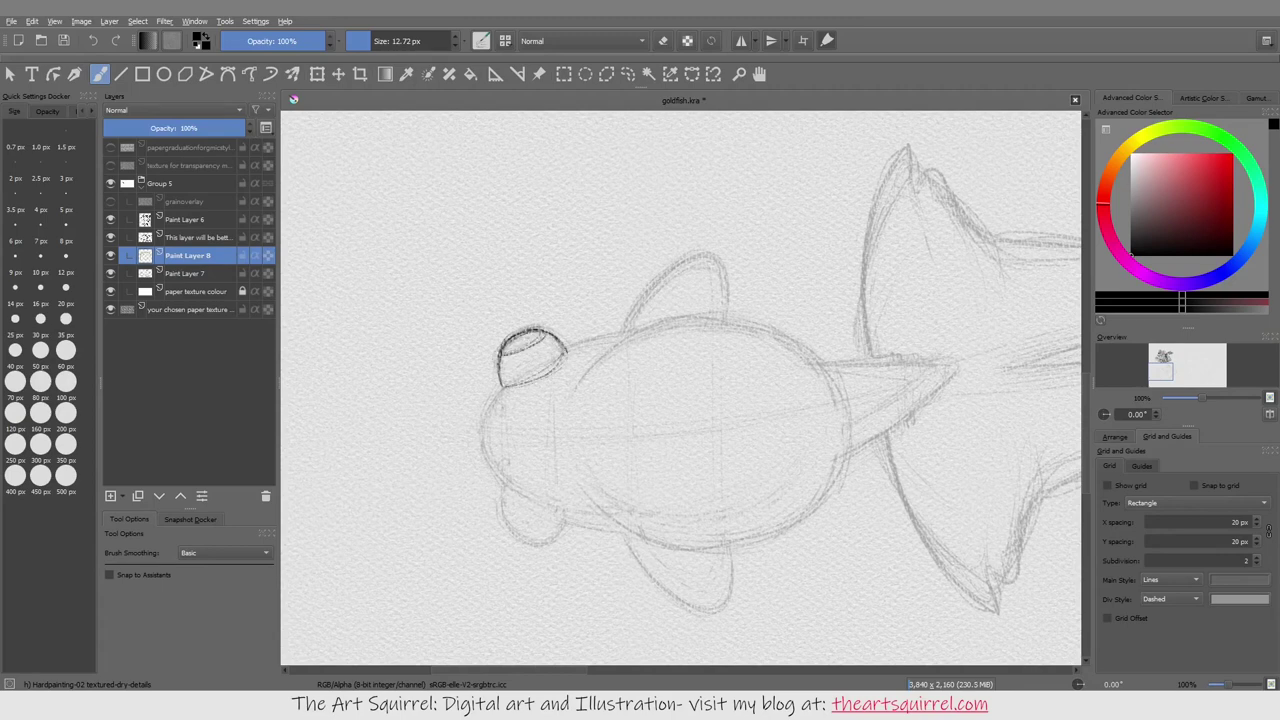
{"action": "mouse_move", "coordinate": [500, 388]}
{"action": "left_mouse_down"}
{"action": "mouse_move", "coordinate": [477, 440]}
{"action": "mouse_move", "coordinate": [492, 480]}
{"action": "left_mouse_up"}
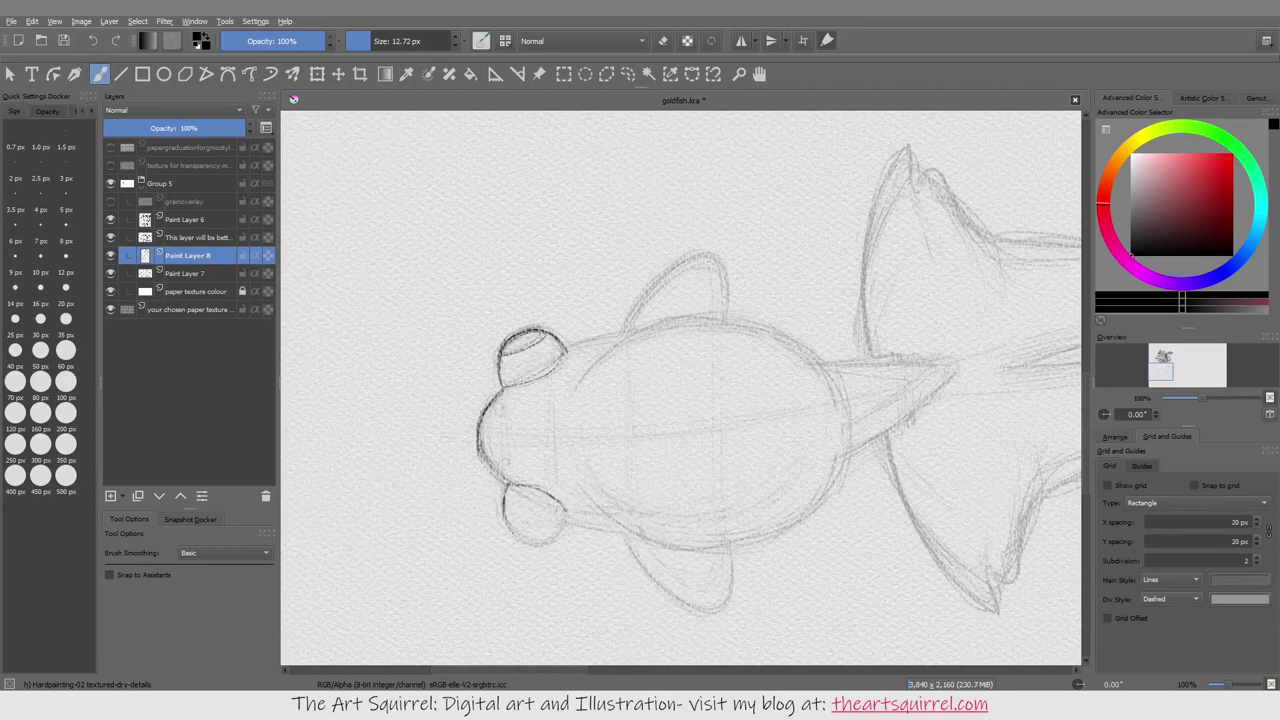
{"action": "left_click_drag", "start_coordinate": [569, 516], "coordinate": [622, 522]}
Step: Darken the body's top outline, the long fin edge across the body, and the tail-base fin
{"action": "left_click_drag", "start_coordinate": [602, 346], "coordinate": [736, 318]}
{"action": "mouse_move", "coordinate": [655, 322]}
{"action": "left_mouse_down"}
{"action": "mouse_move", "coordinate": [737, 319]}
{"action": "mouse_move", "coordinate": [800, 350]}
{"action": "left_mouse_up"}
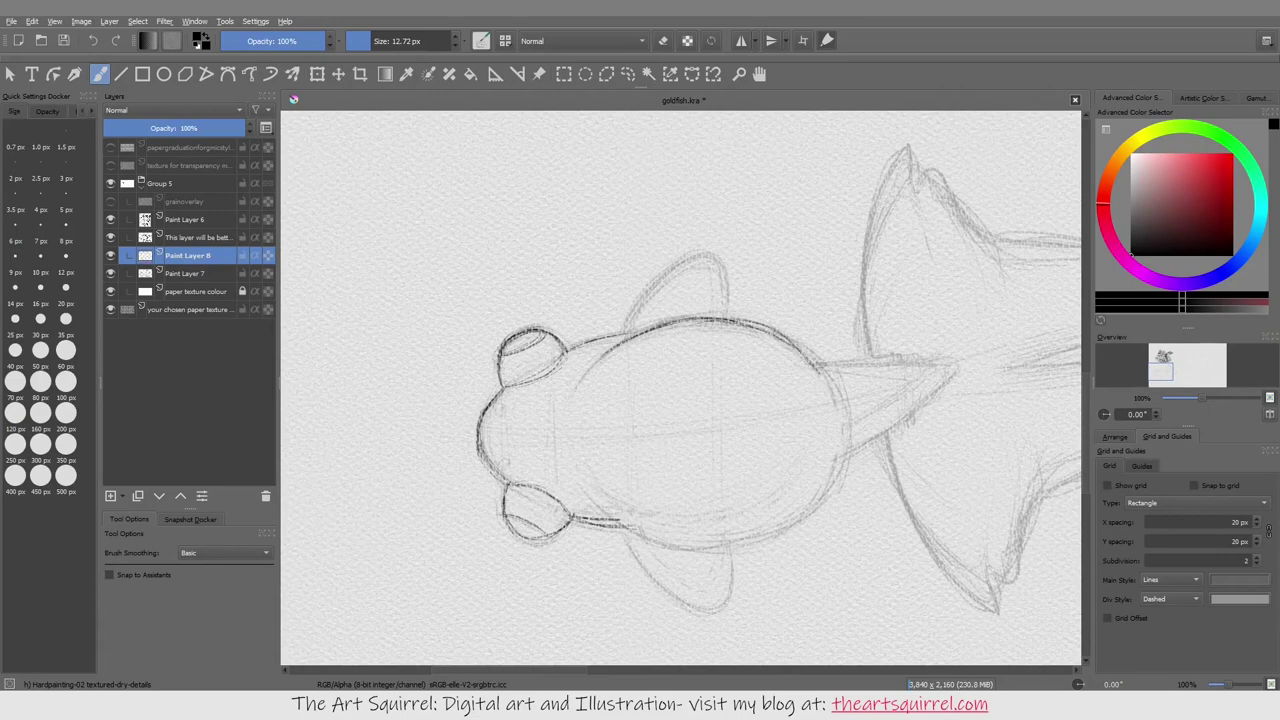
{"action": "left_click_drag", "start_coordinate": [950, 368], "coordinate": [686, 432]}
{"action": "left_click_drag", "start_coordinate": [690, 428], "coordinate": [820, 374]}
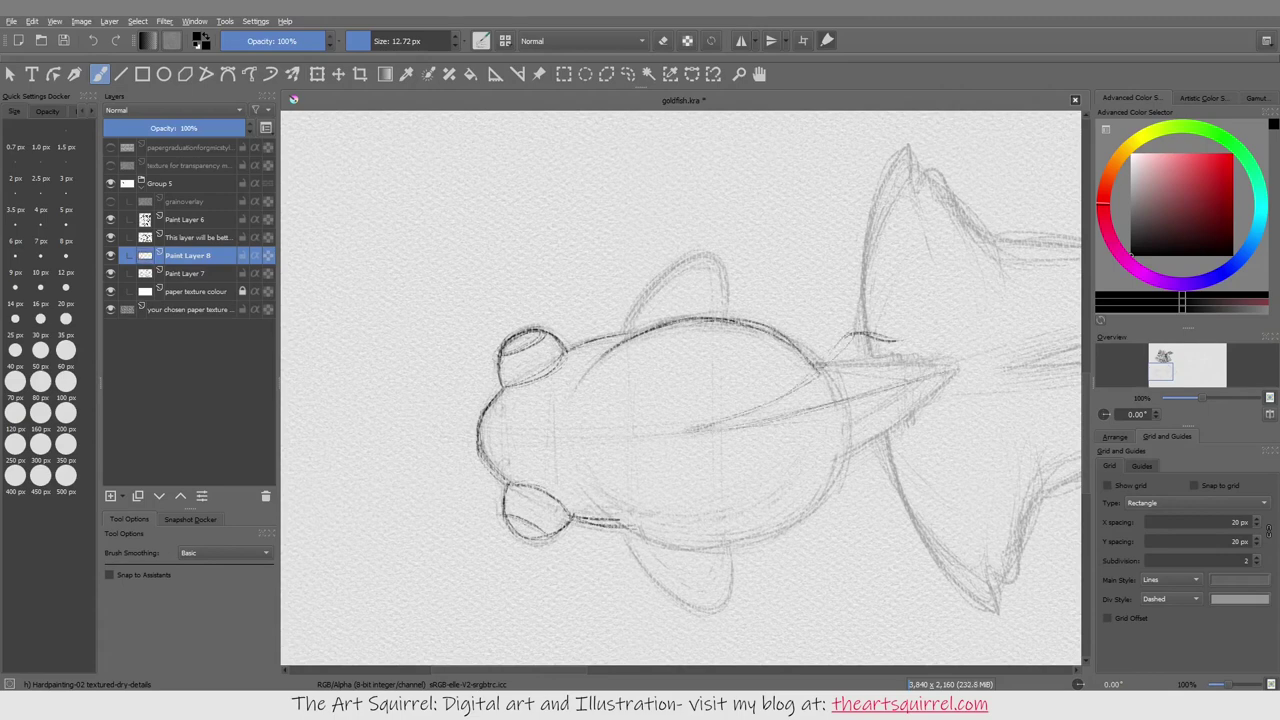
{"action": "mouse_move", "coordinate": [894, 334]}
{"action": "left_mouse_down"}
{"action": "mouse_move", "coordinate": [940, 339]}
{"action": "mouse_move", "coordinate": [936, 372]}
{"action": "left_mouse_up"}
{"action": "mouse_move", "coordinate": [816, 366]}
{"action": "left_mouse_down"}
{"action": "mouse_move", "coordinate": [888, 336]}
{"action": "mouse_move", "coordinate": [700, 432]}
{"action": "mouse_move", "coordinate": [864, 332]}
{"action": "left_mouse_up"}
{"action": "left_click_drag", "start_coordinate": [928, 372], "coordinate": [870, 396]}
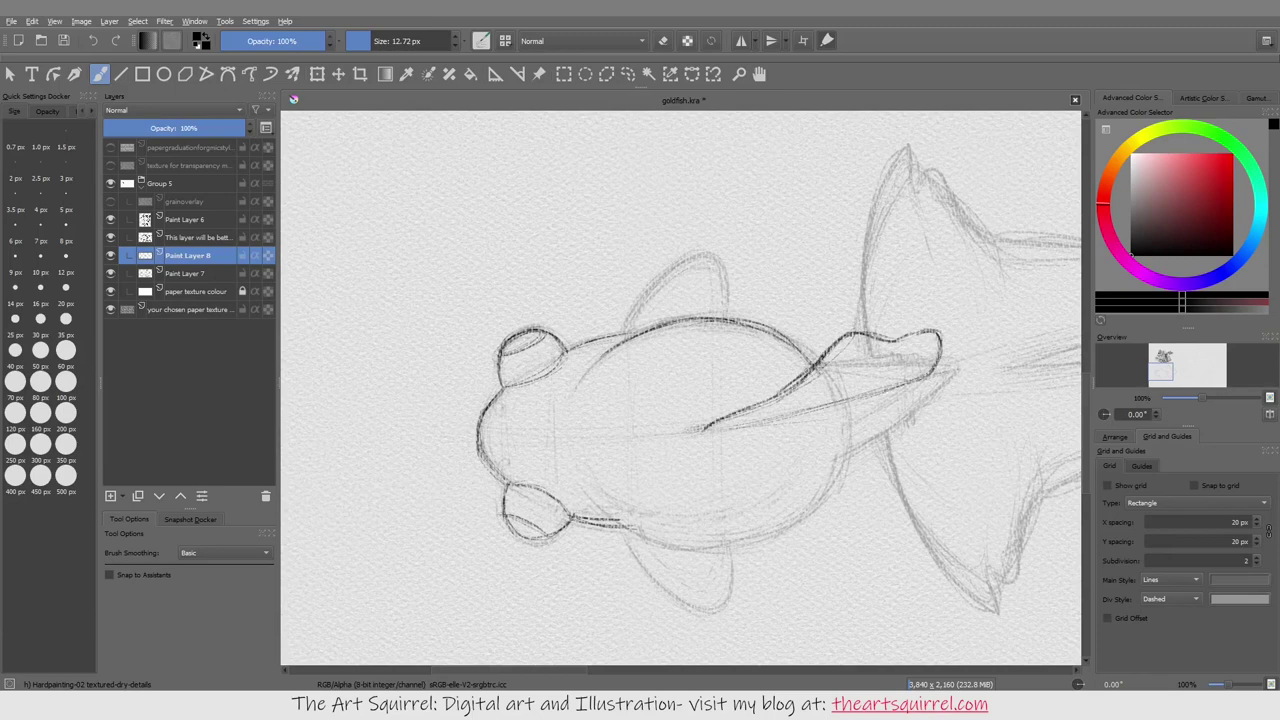
Step: Darken the dorsal fin arc and tail-base line, hatching fin rays into both fins
{"action": "left_click_drag", "start_coordinate": [630, 322], "coordinate": [730, 316]}
{"action": "left_click_drag", "start_coordinate": [634, 328], "coordinate": [706, 262]}
{"action": "left_click_drag", "start_coordinate": [660, 324], "coordinate": [716, 276]}
{"action": "mouse_move", "coordinate": [750, 425]}
{"action": "left_mouse_down"}
{"action": "mouse_move", "coordinate": [920, 370]}
{"action": "mouse_move", "coordinate": [845, 340]}
{"action": "mouse_move", "coordinate": [822, 370]}
{"action": "left_mouse_up"}
{"action": "left_click_drag", "start_coordinate": [786, 412], "coordinate": [864, 336]}
{"action": "left_click_drag", "start_coordinate": [820, 400], "coordinate": [870, 342]}
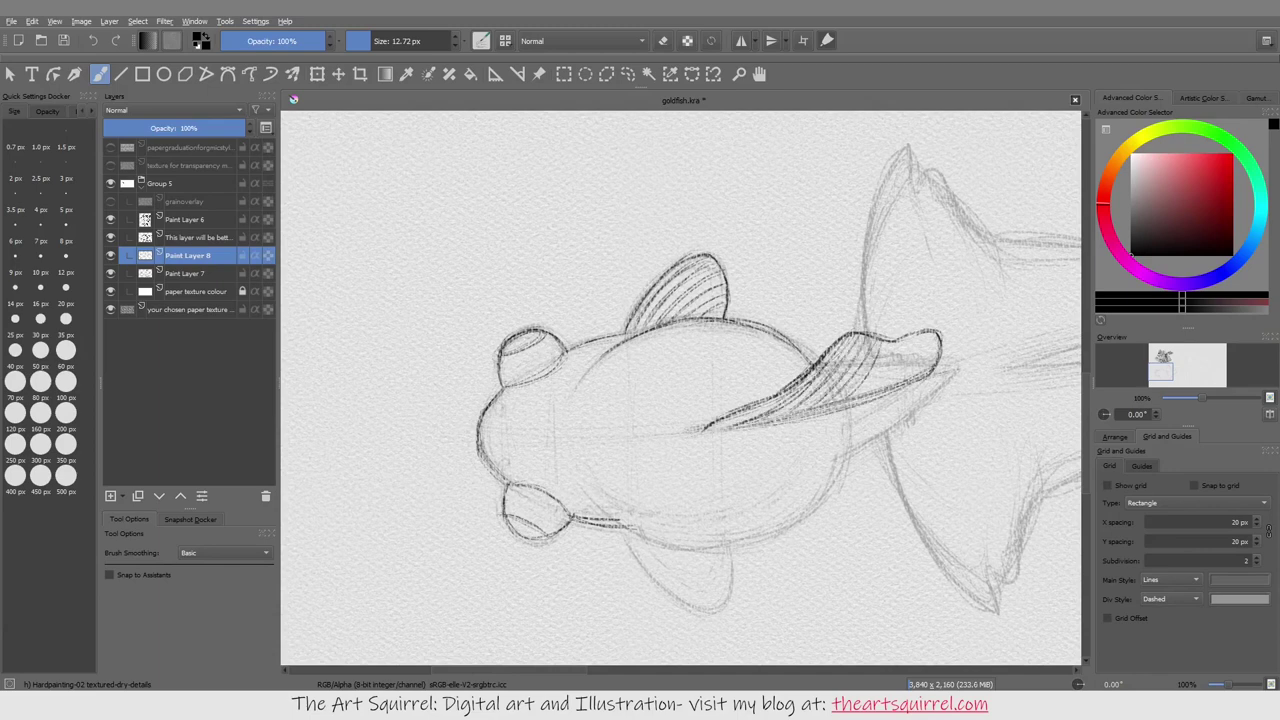
{"action": "mouse_move", "coordinate": [860, 394]}
{"action": "left_mouse_down"}
{"action": "mouse_move", "coordinate": [895, 342]}
{"action": "mouse_move", "coordinate": [930, 332]}
{"action": "left_mouse_up"}
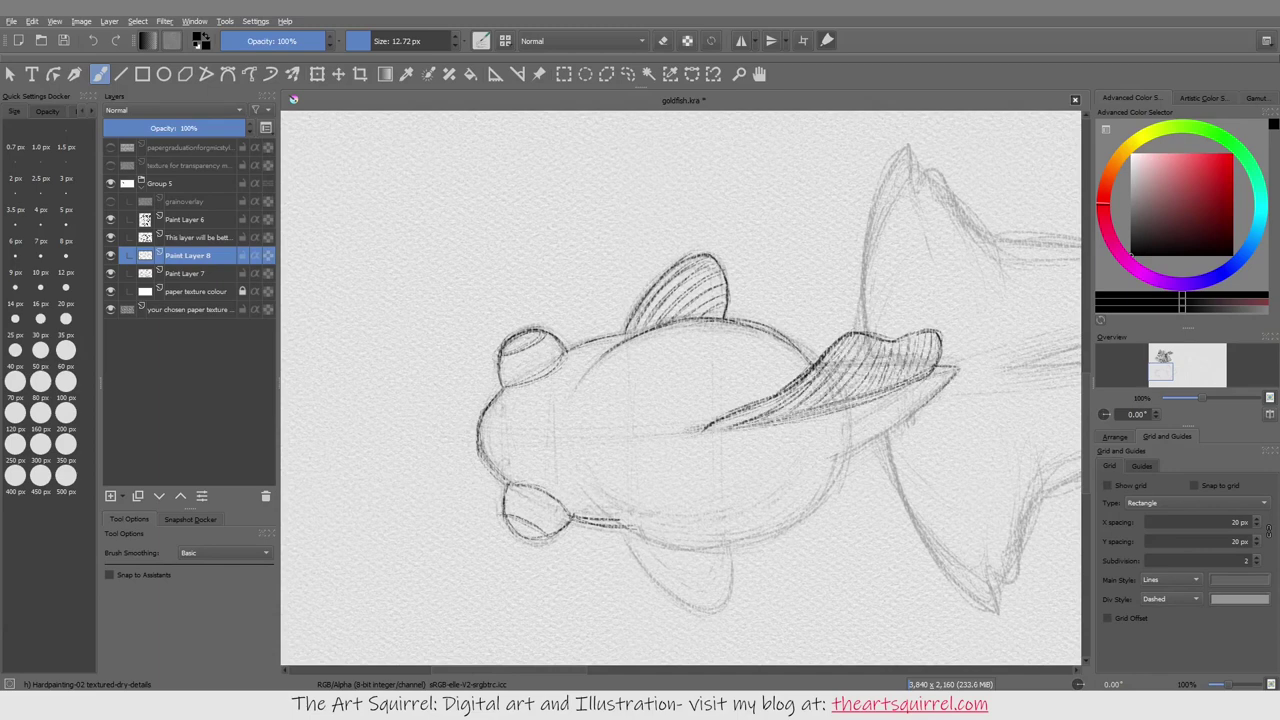
Step: Darken the fin's lower edge and belly outline, then outline and hatch the lower pectoral fin
{"action": "left_click_drag", "start_coordinate": [928, 402], "coordinate": [812, 506]}
{"action": "left_click_drag", "start_coordinate": [788, 526], "coordinate": [640, 550]}
{"action": "left_click_drag", "start_coordinate": [832, 482], "coordinate": [680, 550]}
{"action": "left_click_drag", "start_coordinate": [636, 524], "coordinate": [604, 504]}
{"action": "mouse_move", "coordinate": [682, 546]}
{"action": "left_mouse_down"}
{"action": "mouse_move", "coordinate": [598, 496]}
{"action": "mouse_move", "coordinate": [700, 608]}
{"action": "mouse_move", "coordinate": [728, 614]}
{"action": "left_mouse_up"}
{"action": "left_click_drag", "start_coordinate": [728, 548], "coordinate": [730, 606]}
{"action": "left_click_drag", "start_coordinate": [636, 534], "coordinate": [686, 596]}
{"action": "left_click_drag", "start_coordinate": [648, 546], "coordinate": [704, 600]}
{"action": "left_click_drag", "start_coordinate": [674, 546], "coordinate": [716, 598]}
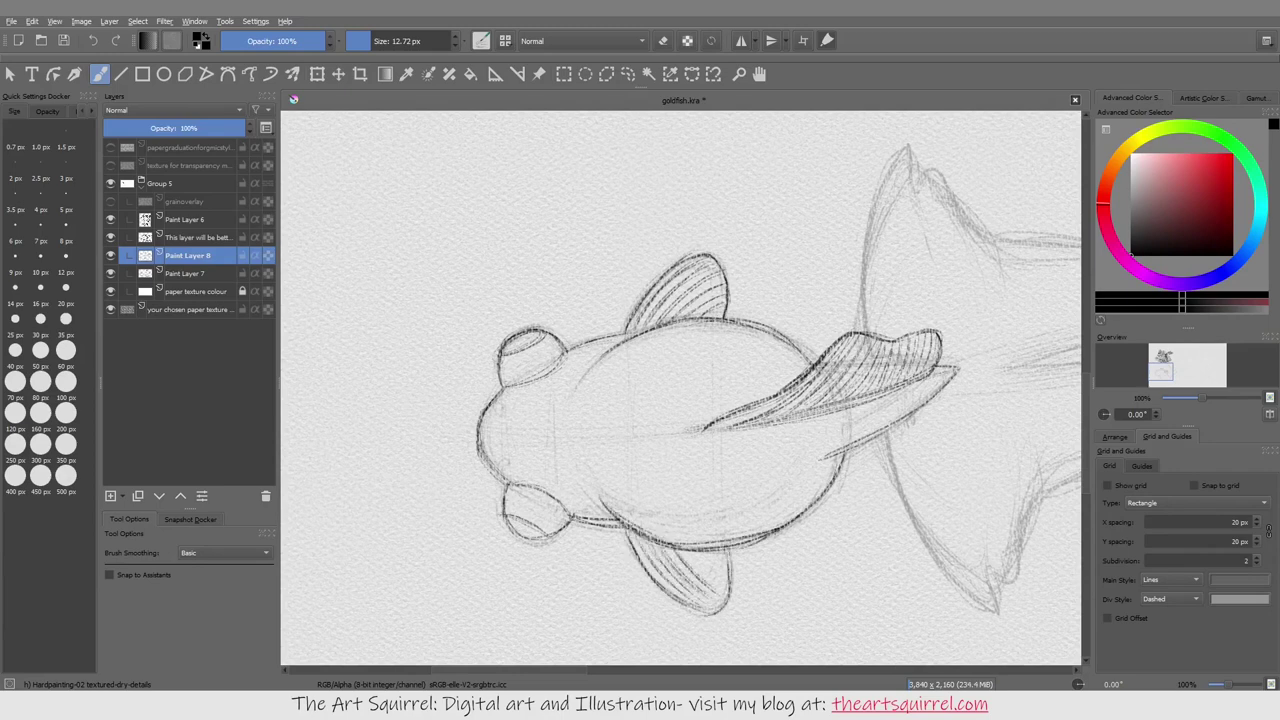
Step: Darken the tail's lower-left edge and the outline of the lower tail lobe
{"action": "mouse_move", "coordinate": [680, 390]}
{"action": "left_mouse_down"}
{"action": "mouse_move", "coordinate": [560, 440]}
{"action": "mouse_move", "coordinate": [410, 325]}
{"action": "left_mouse_up"}
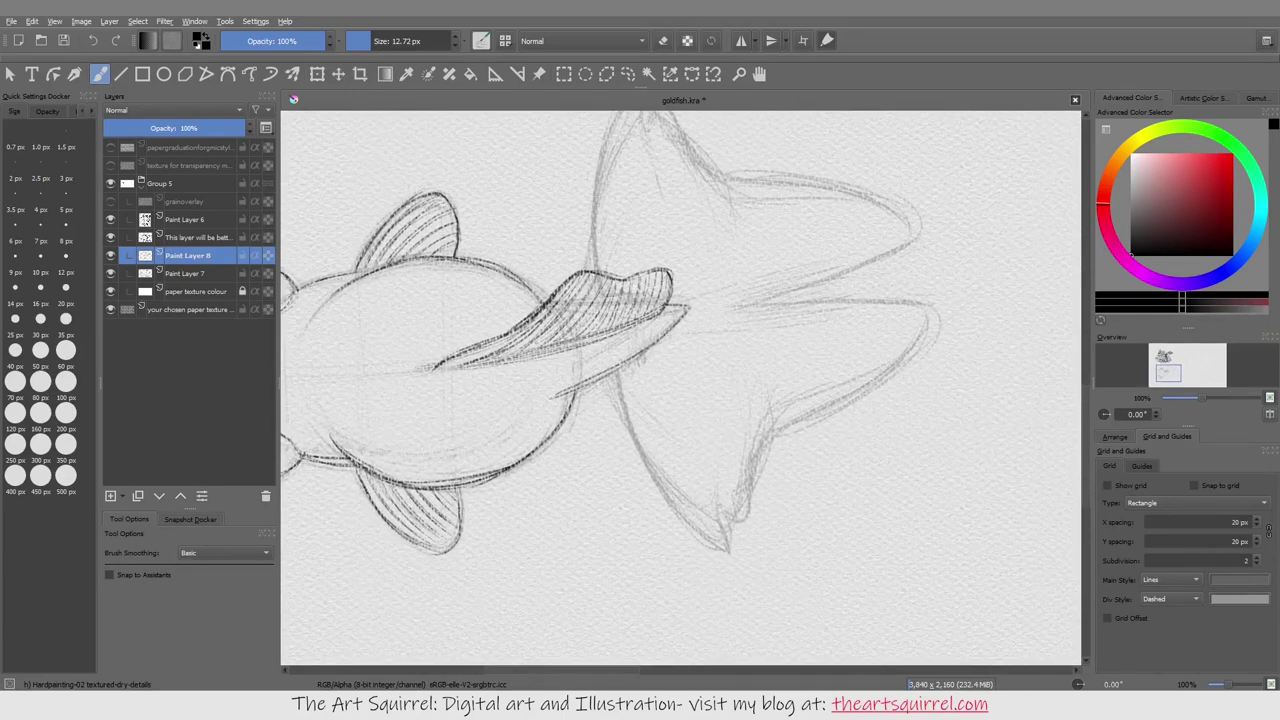
{"action": "left_click_drag", "start_coordinate": [616, 372], "coordinate": [664, 504]}
{"action": "left_click_drag", "start_coordinate": [630, 418], "coordinate": [704, 546]}
{"action": "left_click_drag", "start_coordinate": [678, 520], "coordinate": [728, 552]}
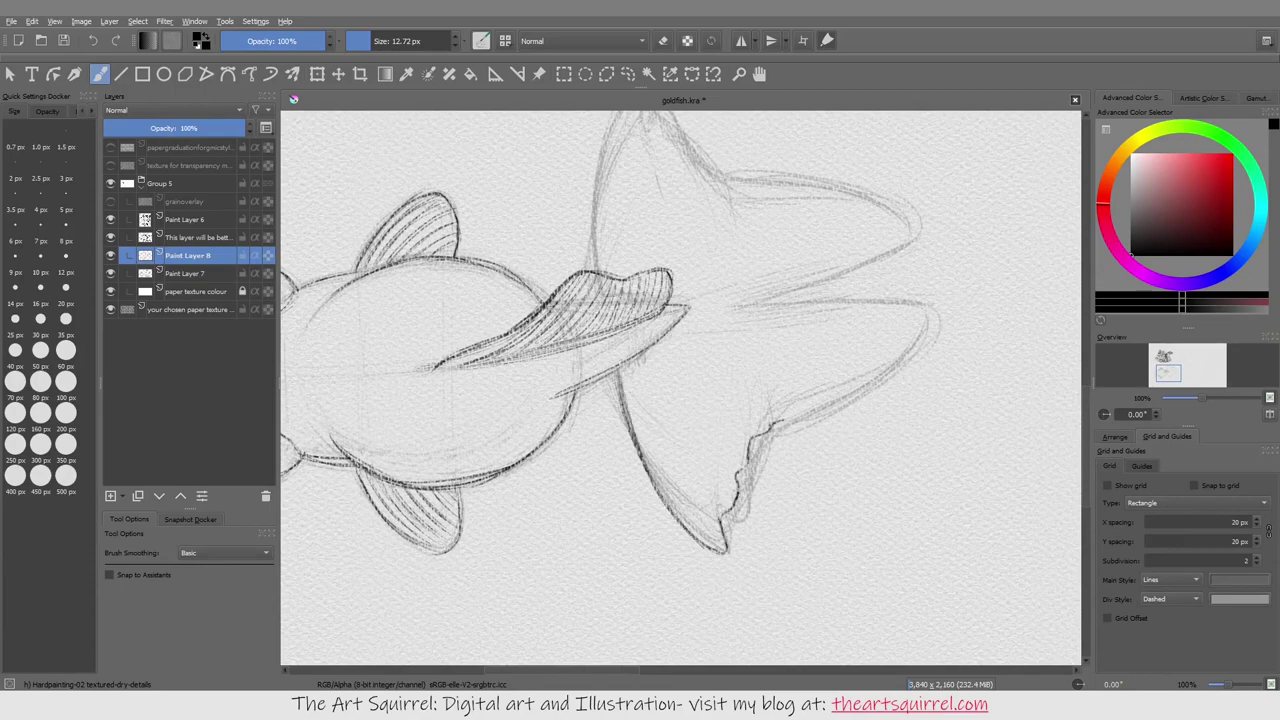
{"action": "mouse_move", "coordinate": [774, 424]}
{"action": "left_mouse_down"}
{"action": "mouse_move", "coordinate": [880, 374]}
{"action": "mouse_move", "coordinate": [940, 322]}
{"action": "left_mouse_up"}
{"action": "left_click_drag", "start_coordinate": [640, 360], "coordinate": [593, 465]}
{"action": "mouse_move", "coordinate": [720, 406]}
{"action": "left_mouse_down"}
{"action": "mouse_move", "coordinate": [884, 402]}
{"action": "mouse_move", "coordinate": [898, 432]}
{"action": "left_mouse_up"}
{"action": "left_click_drag", "start_coordinate": [724, 408], "coordinate": [870, 340]}
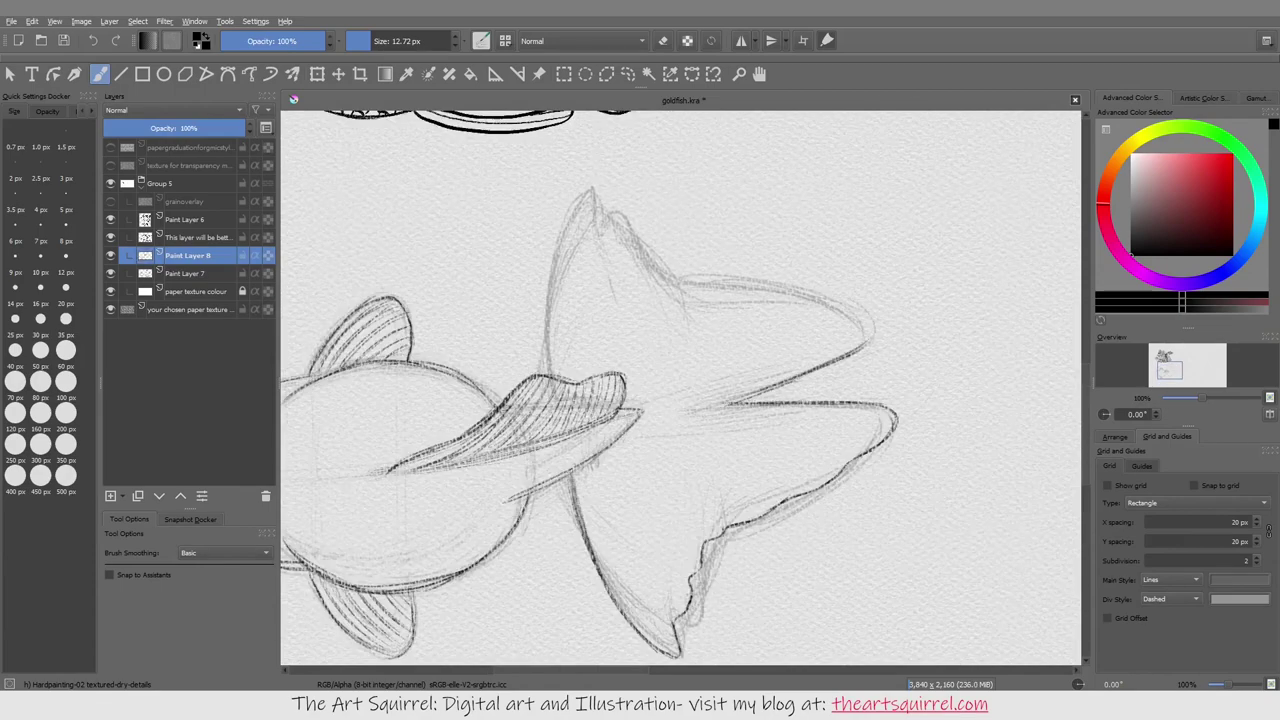
Step: Darken the upper tail lobe's left edge and tip, and draw its wavy top edge
{"action": "left_click_drag", "start_coordinate": [600, 380], "coordinate": [576, 440]}
{"action": "left_click_drag", "start_coordinate": [556, 266], "coordinate": [520, 394]}
{"action": "left_click_drag", "start_coordinate": [526, 382], "coordinate": [524, 438]}
{"action": "left_click_drag", "start_coordinate": [640, 400], "coordinate": [624, 374]}
{"action": "left_click_drag", "start_coordinate": [556, 214], "coordinate": [574, 250]}
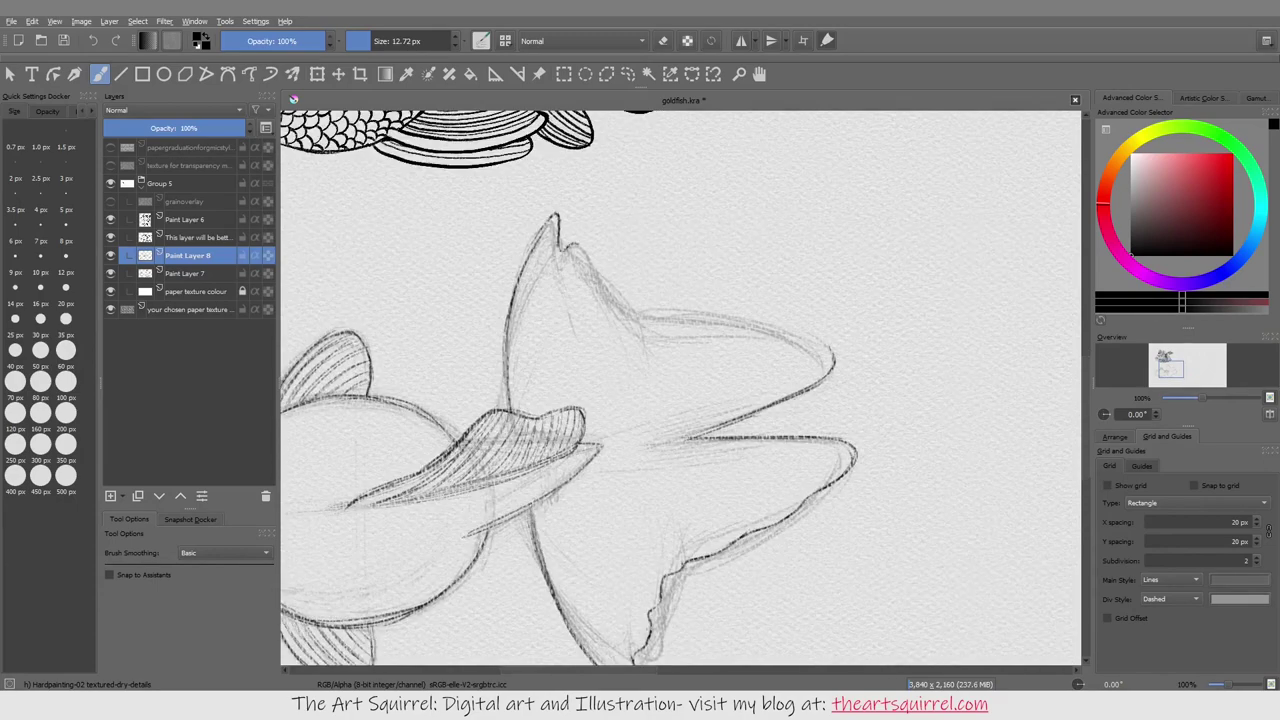
{"action": "left_click_drag", "start_coordinate": [628, 308], "coordinate": [836, 356]}
{"action": "left_click_drag", "start_coordinate": [640, 400], "coordinate": [668, 418]}
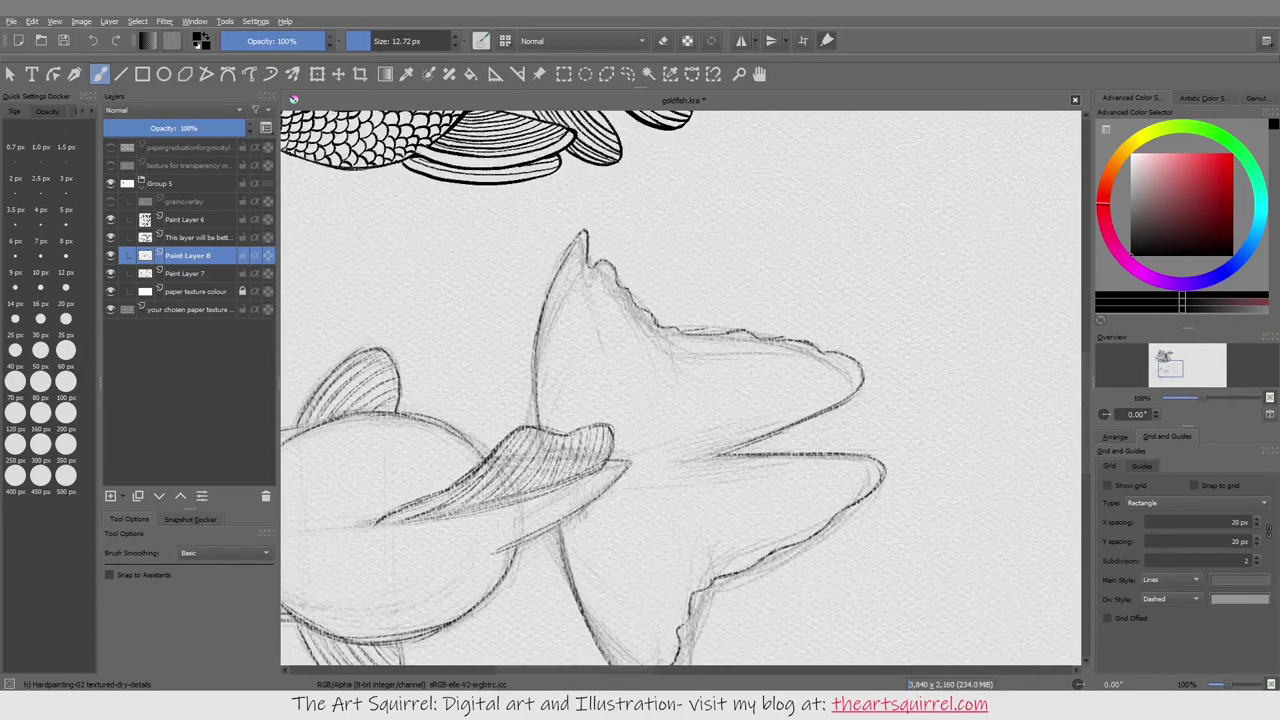
{"action": "left_click_drag", "start_coordinate": [566, 264], "coordinate": [540, 426]}
Step: Hatch long fin rays across the upper tail lobe and darken the tail's midline
{"action": "mouse_move", "coordinate": [580, 242]}
{"action": "left_mouse_down"}
{"action": "mouse_move", "coordinate": [552, 438]}
{"action": "mouse_move", "coordinate": [570, 440]}
{"action": "left_mouse_up"}
{"action": "left_click_drag", "start_coordinate": [608, 300], "coordinate": [594, 400]}
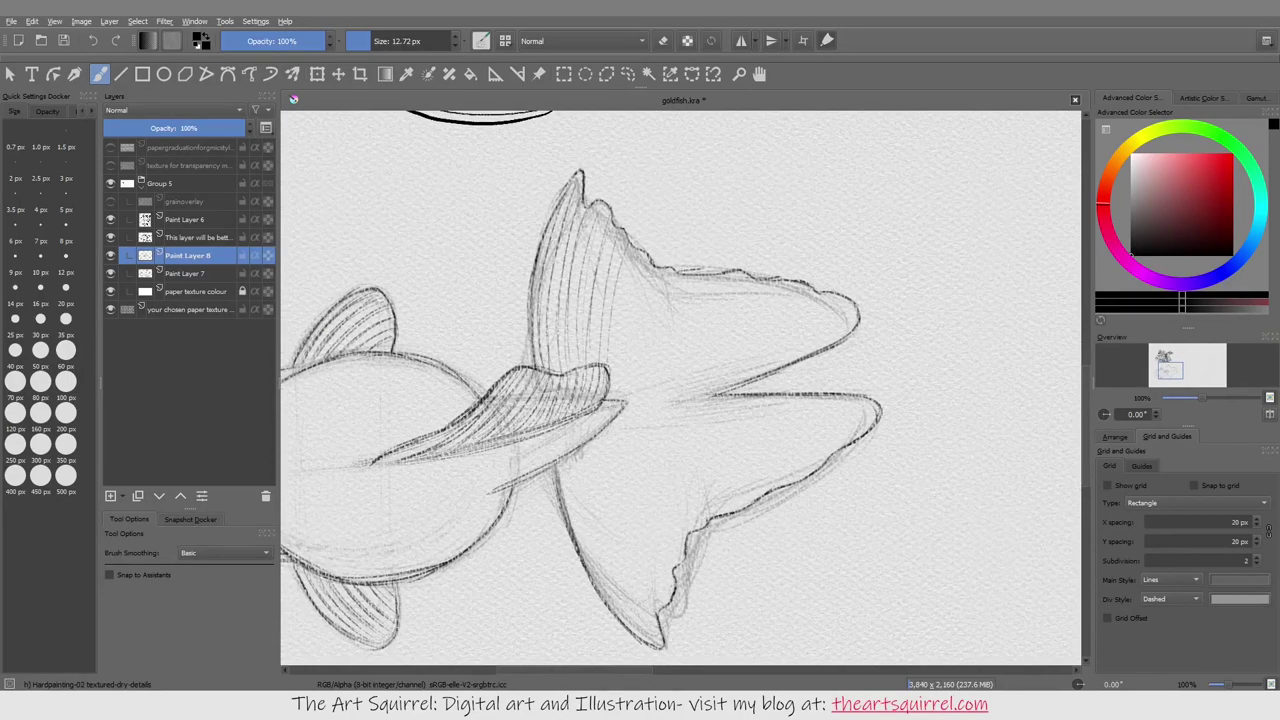
{"action": "left_click_drag", "start_coordinate": [700, 450], "coordinate": [698, 390]}
{"action": "mouse_move", "coordinate": [624, 402]}
{"action": "left_mouse_down"}
{"action": "mouse_move", "coordinate": [766, 374]}
{"action": "mouse_move", "coordinate": [856, 322]}
{"action": "left_mouse_up"}
{"action": "left_click_drag", "start_coordinate": [682, 380], "coordinate": [858, 308]}
{"action": "mouse_move", "coordinate": [628, 392]}
{"action": "left_mouse_down"}
{"action": "mouse_move", "coordinate": [832, 298]}
{"action": "mouse_move", "coordinate": [716, 284]}
{"action": "left_mouse_up"}
{"action": "mouse_move", "coordinate": [628, 270]}
{"action": "left_mouse_down"}
{"action": "mouse_move", "coordinate": [606, 366]}
{"action": "mouse_move", "coordinate": [760, 389]}
{"action": "left_mouse_up"}
Step: Darken the lower tail lobe's upper edge and hatch the downward fin below the tail base
{"action": "left_click_drag", "start_coordinate": [622, 410], "coordinate": [840, 386]}
{"action": "left_click_drag", "start_coordinate": [672, 402], "coordinate": [868, 396]}
{"action": "mouse_move", "coordinate": [560, 446]}
{"action": "left_mouse_down"}
{"action": "mouse_move", "coordinate": [638, 622]}
{"action": "mouse_move", "coordinate": [636, 608]}
{"action": "left_mouse_up"}
{"action": "mouse_move", "coordinate": [578, 432]}
{"action": "left_mouse_down"}
{"action": "mouse_move", "coordinate": [638, 594]}
{"action": "mouse_move", "coordinate": [622, 556]}
{"action": "left_mouse_up"}
{"action": "mouse_move", "coordinate": [590, 438]}
{"action": "left_mouse_down"}
{"action": "mouse_move", "coordinate": [648, 566]}
{"action": "mouse_move", "coordinate": [630, 530]}
{"action": "left_mouse_up"}
Step: Fill the lower tail lobe with radiating fin rays
{"action": "left_click_drag", "start_coordinate": [616, 450], "coordinate": [666, 536]}
{"action": "left_click_drag", "start_coordinate": [614, 424], "coordinate": [672, 520]}
{"action": "mouse_move", "coordinate": [624, 410]}
{"action": "left_mouse_down"}
{"action": "mouse_move", "coordinate": [700, 504]}
{"action": "mouse_move", "coordinate": [710, 496]}
{"action": "left_mouse_up"}
{"action": "left_click_drag", "start_coordinate": [642, 410], "coordinate": [746, 476]}
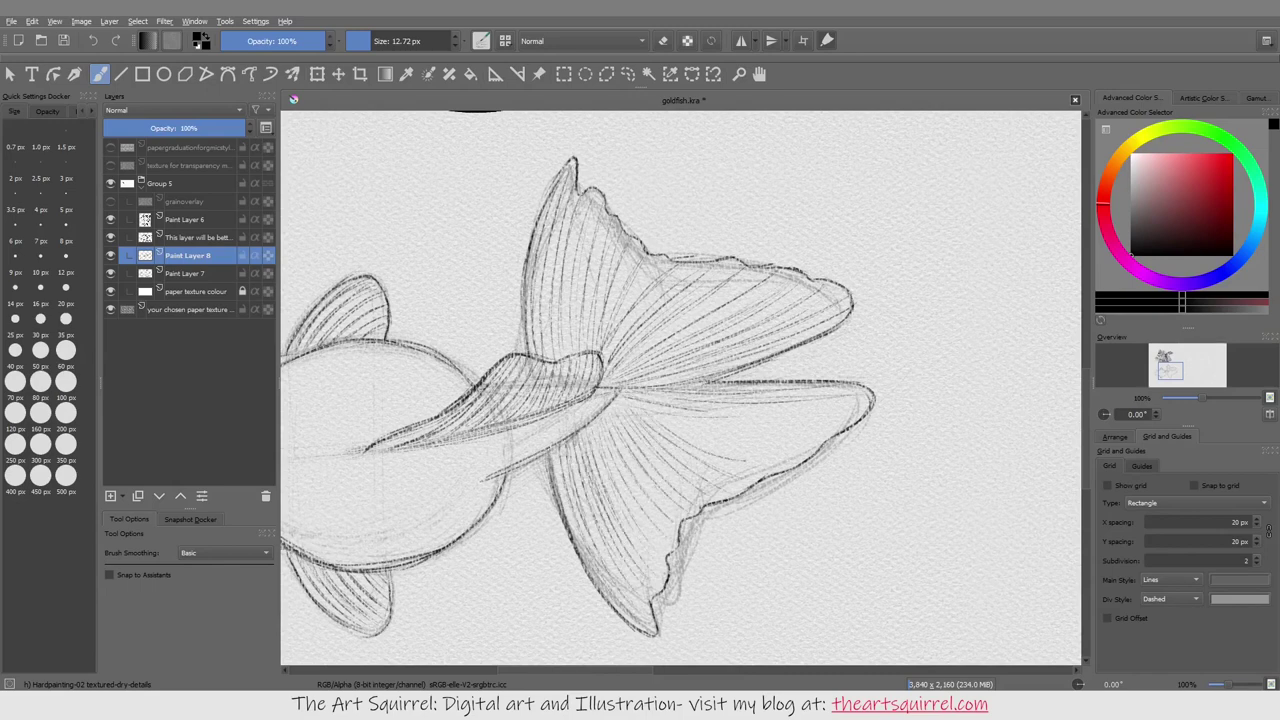
{"action": "left_click_drag", "start_coordinate": [692, 442], "coordinate": [794, 462]}
{"action": "left_click_drag", "start_coordinate": [674, 428], "coordinate": [812, 428]}
{"action": "scroll", "coordinate": [680, 388], "scroll_direction": "down", "scroll_amount": 1}
{"action": "scroll", "coordinate": [680, 388], "scroll_direction": "left", "scroll_amount": 5}
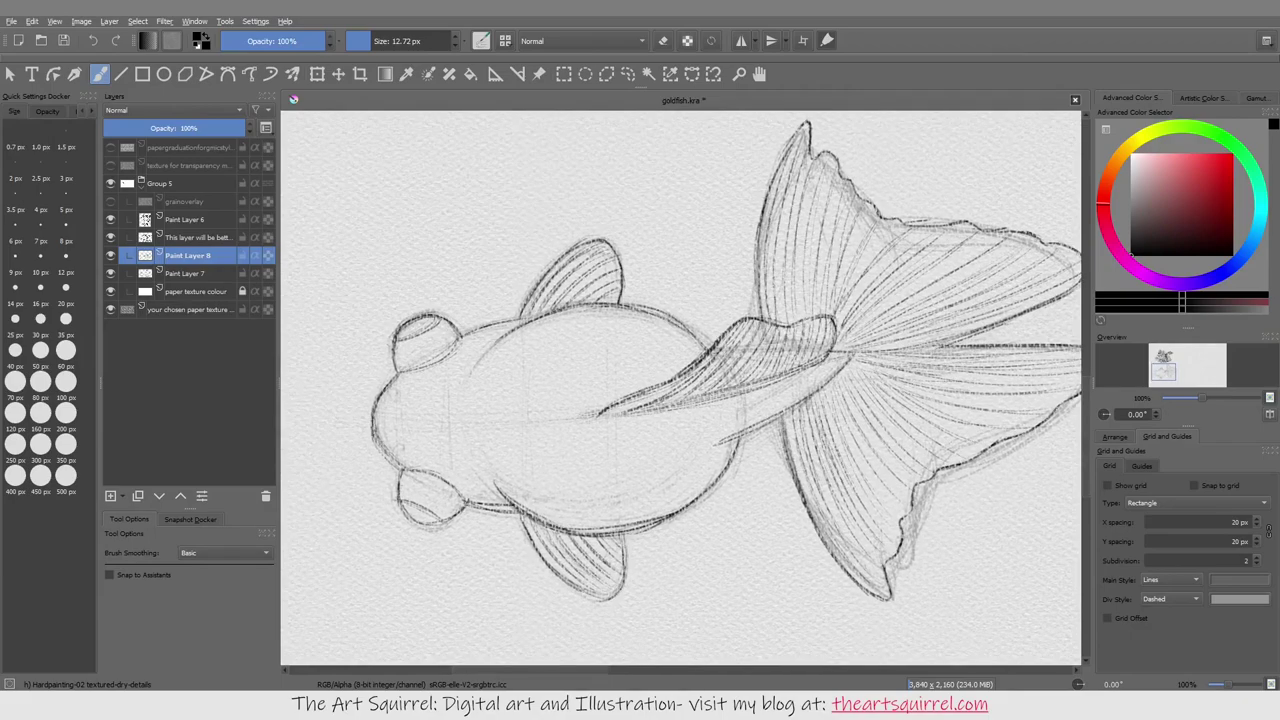
{"action": "scroll", "coordinate": [680, 388], "scroll_direction": "up", "scroll_amount": 5}
{"action": "scroll", "coordinate": [680, 388], "scroll_direction": "down", "scroll_amount": 4}
{"action": "scroll", "coordinate": [680, 388], "scroll_direction": "up", "scroll_amount": 4}
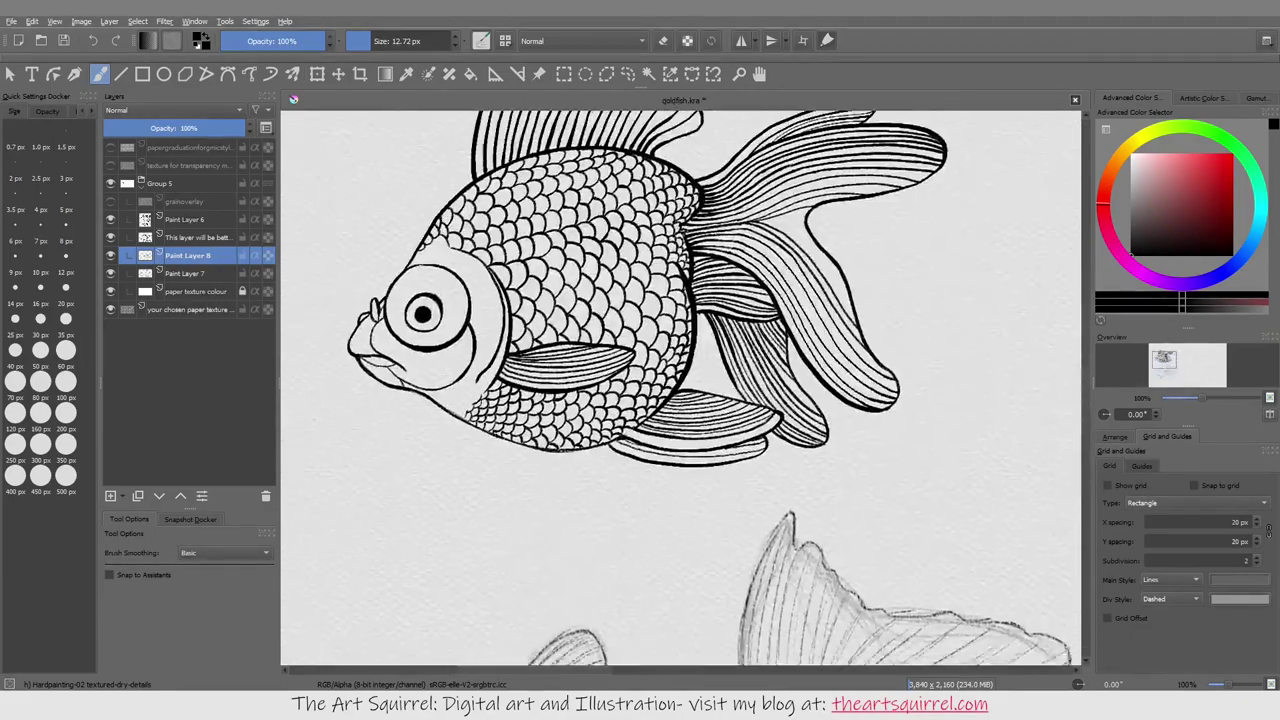
{"action": "scroll", "coordinate": [680, 388], "scroll_direction": "down", "scroll_amount": 4}
{"action": "scroll", "coordinate": [680, 388], "scroll_direction": "down", "scroll_amount": 2}
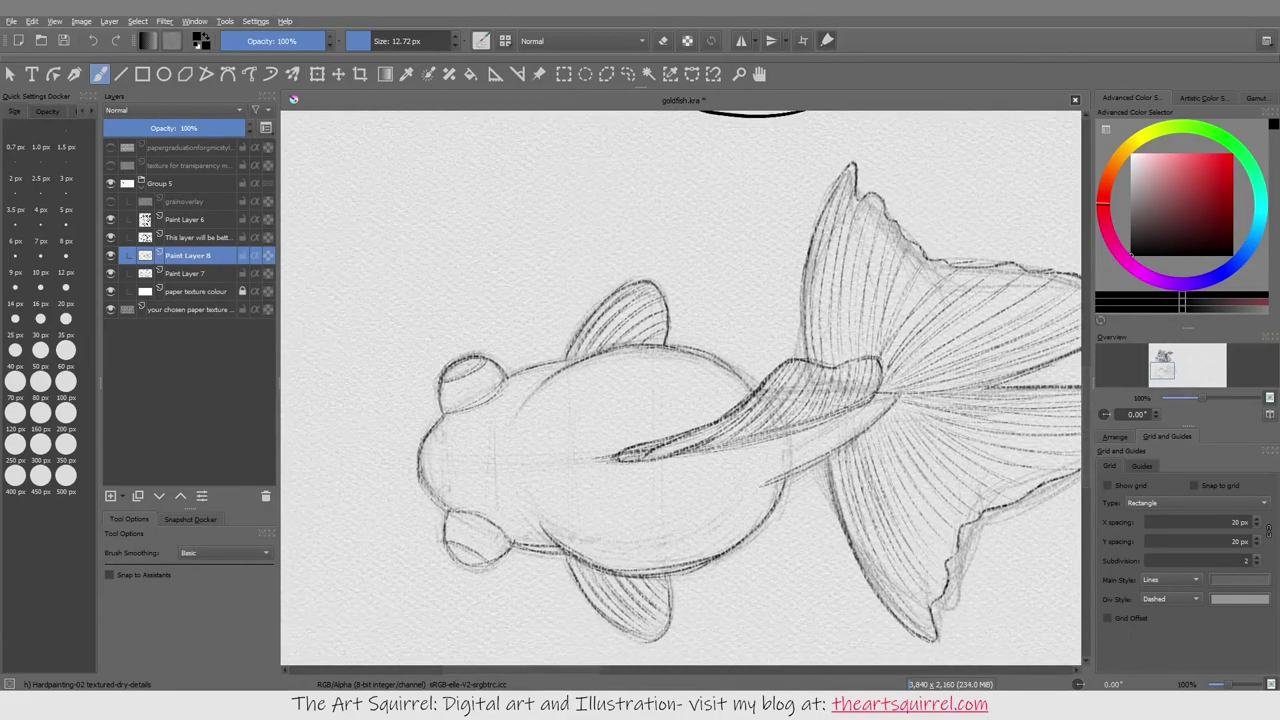
{"action": "scroll", "coordinate": [680, 388], "scroll_direction": "left", "scroll_amount": 1}
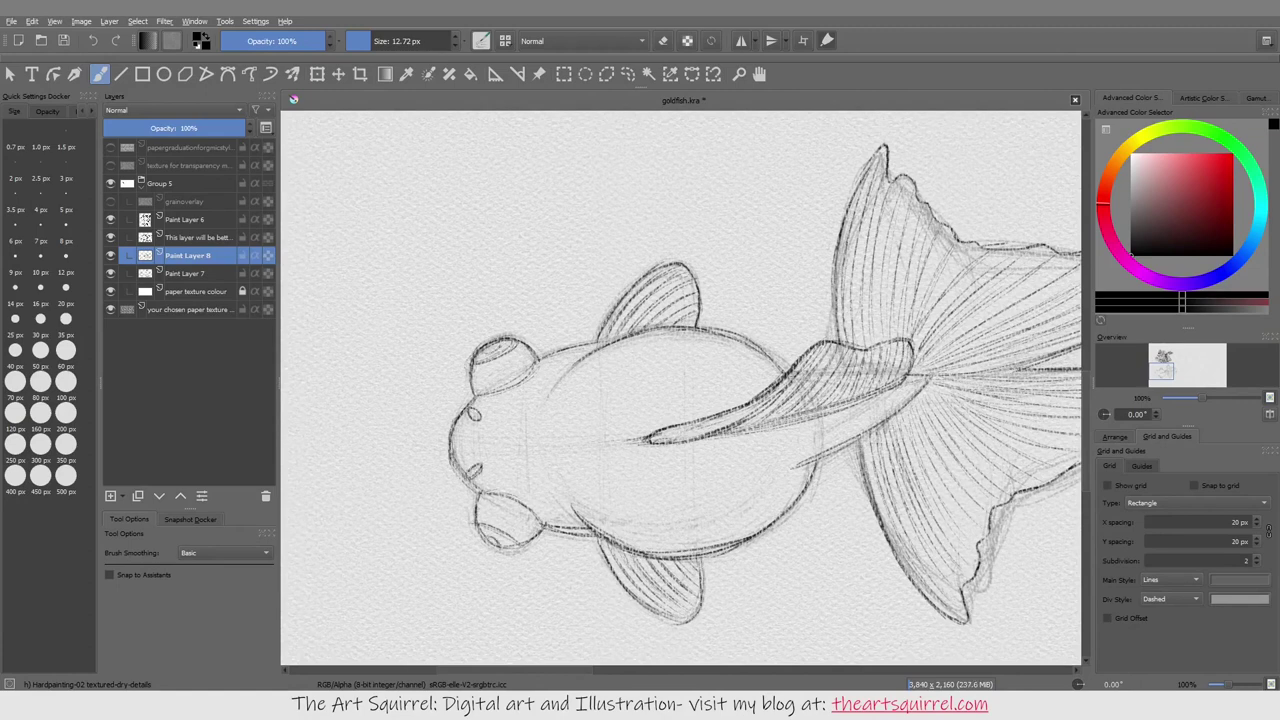
{"action": "scroll", "coordinate": [680, 388], "scroll_direction": "right", "scroll_amount": 1}
{"action": "scroll", "coordinate": [680, 388], "scroll_direction": "down", "scroll_amount": 1}
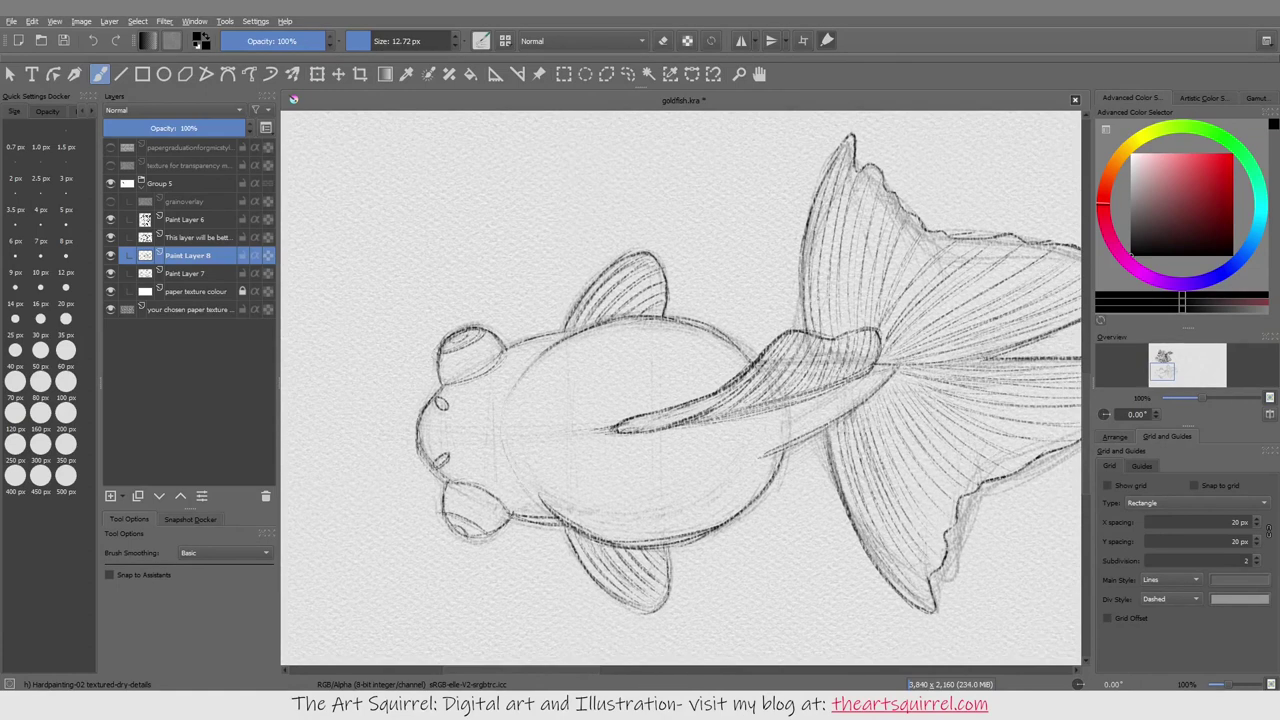
Step: Add five curved shading lines across the goldfish body
{"action": "left_click_drag", "start_coordinate": [535, 368], "coordinate": [530, 454]}
{"action": "left_click_drag", "start_coordinate": [560, 348], "coordinate": [555, 482]}
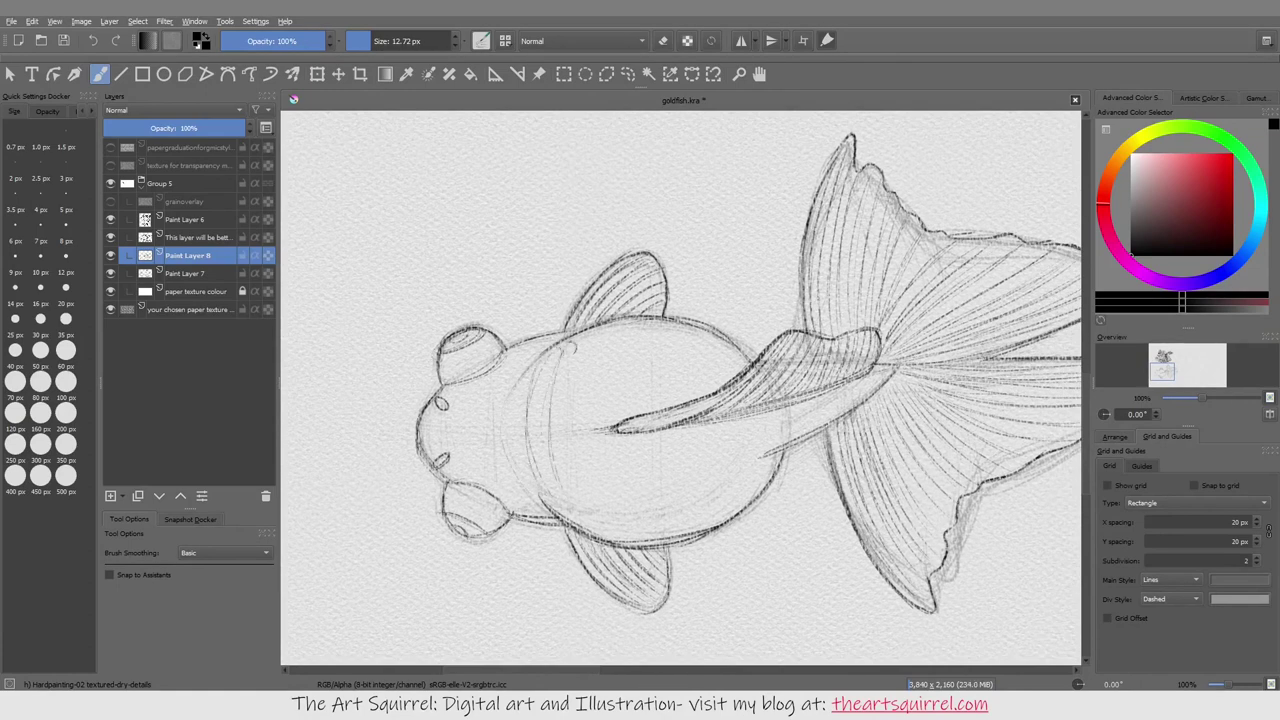
{"action": "left_click_drag", "start_coordinate": [572, 382], "coordinate": [560, 502]}
{"action": "mouse_move", "coordinate": [592, 348]}
{"action": "left_mouse_down"}
{"action": "mouse_move", "coordinate": [582, 502]}
{"action": "mouse_move", "coordinate": [598, 488]}
{"action": "left_mouse_up"}
{"action": "left_click_drag", "start_coordinate": [620, 346], "coordinate": [617, 478]}
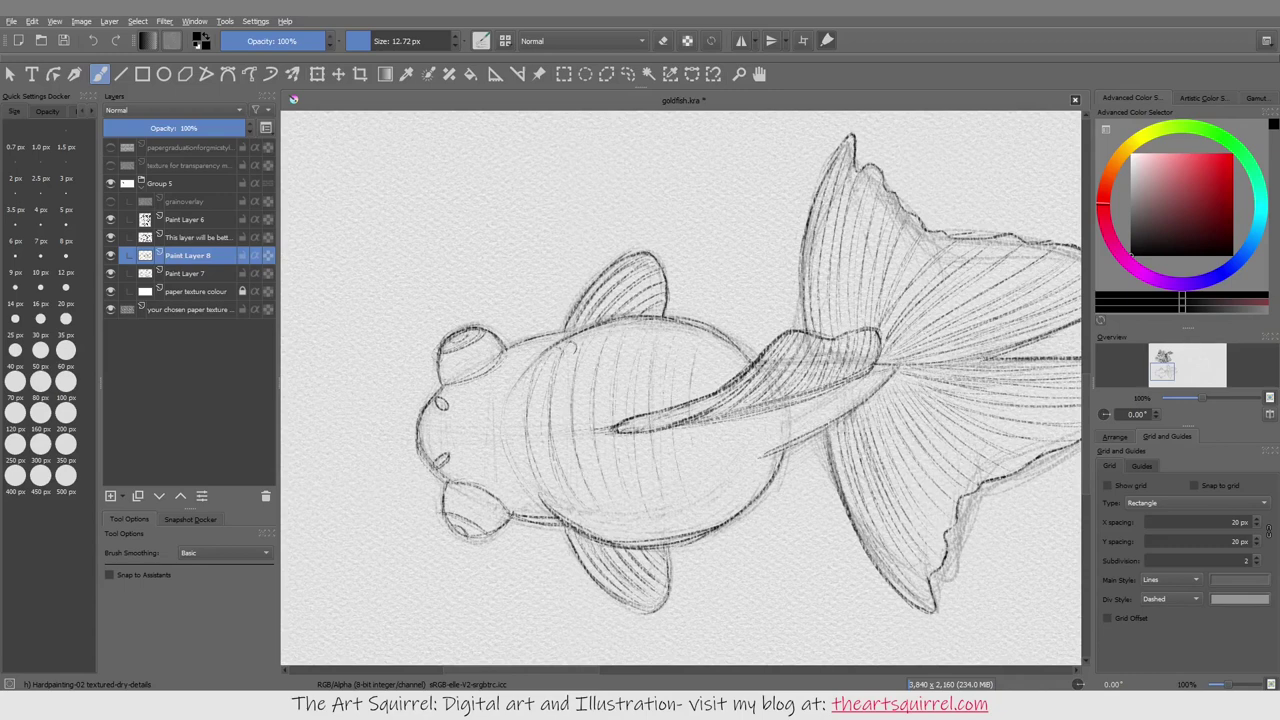
Step: Enable horizontal mirror with its axis through the fish's middle and draw scales along the front
{"action": "left_click", "coordinate": [771, 40]}
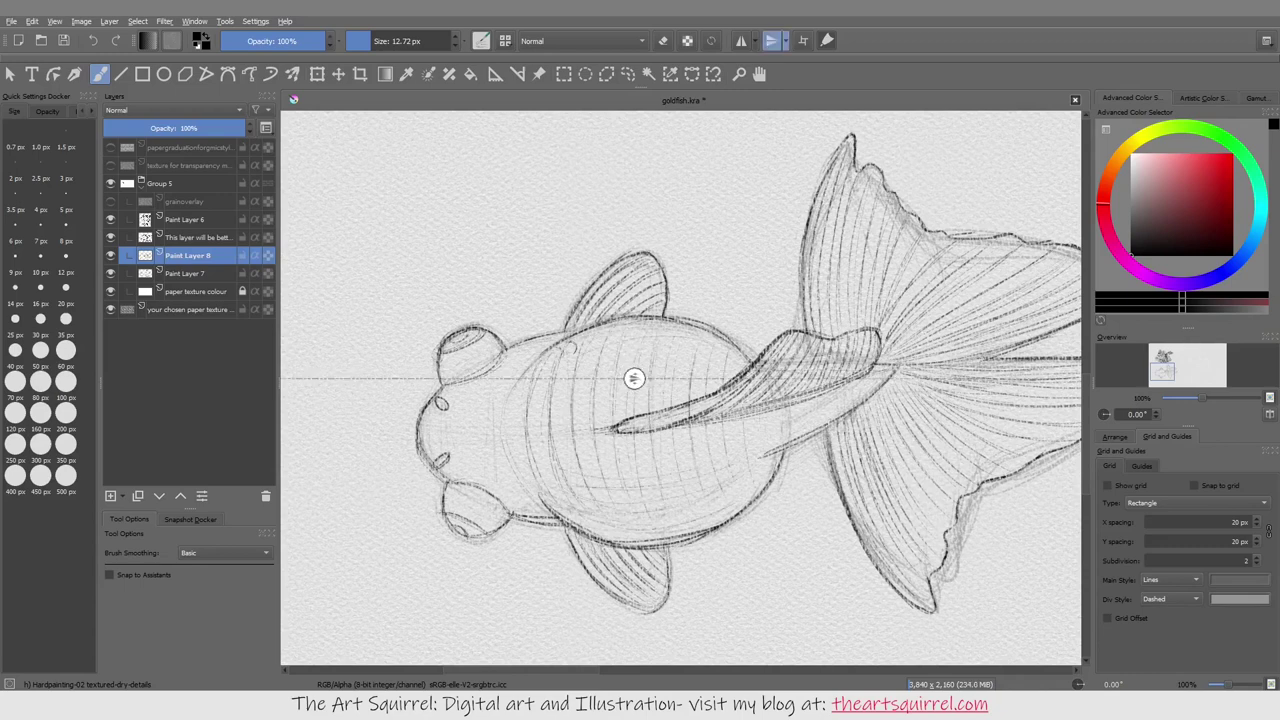
{"action": "left_click_drag", "start_coordinate": [634, 374], "coordinate": [627, 432]}
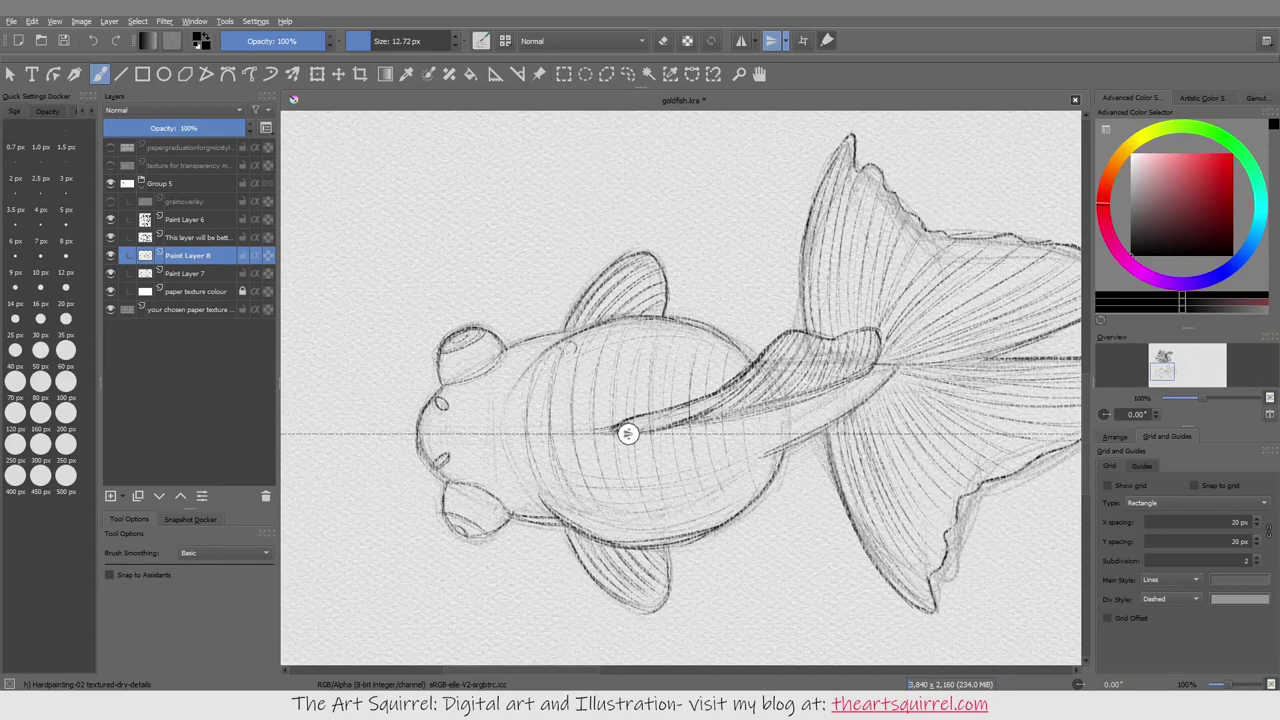
{"action": "mouse_move", "coordinate": [538, 362]}
{"action": "left_mouse_down"}
{"action": "mouse_move", "coordinate": [522, 424]}
{"action": "mouse_move", "coordinate": [530, 432]}
{"action": "mouse_move", "coordinate": [542, 402]}
{"action": "mouse_move", "coordinate": [536, 430]}
{"action": "left_mouse_up"}
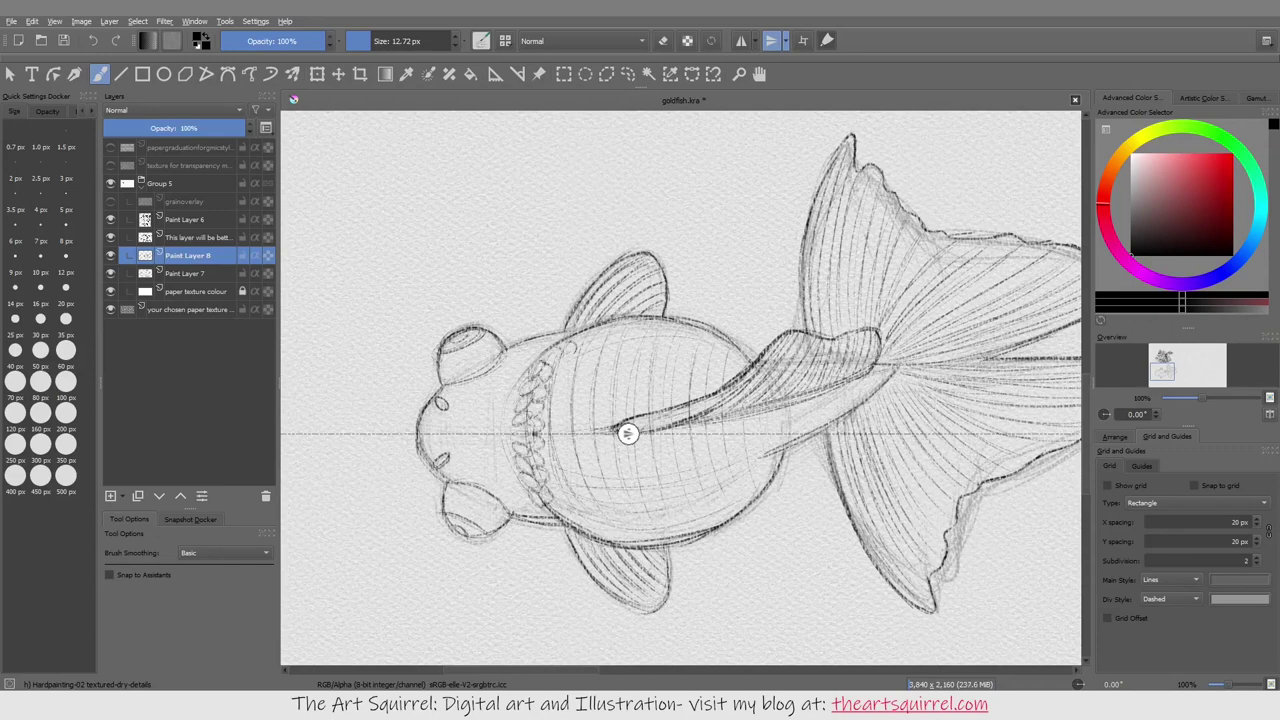
{"action": "left_click_drag", "start_coordinate": [566, 352], "coordinate": [556, 380]}
{"action": "left_click_drag", "start_coordinate": [576, 338], "coordinate": [548, 408]}
{"action": "mouse_move", "coordinate": [556, 404]}
{"action": "left_mouse_down"}
{"action": "mouse_move", "coordinate": [544, 430]}
{"action": "mouse_move", "coordinate": [556, 428]}
{"action": "left_mouse_up"}
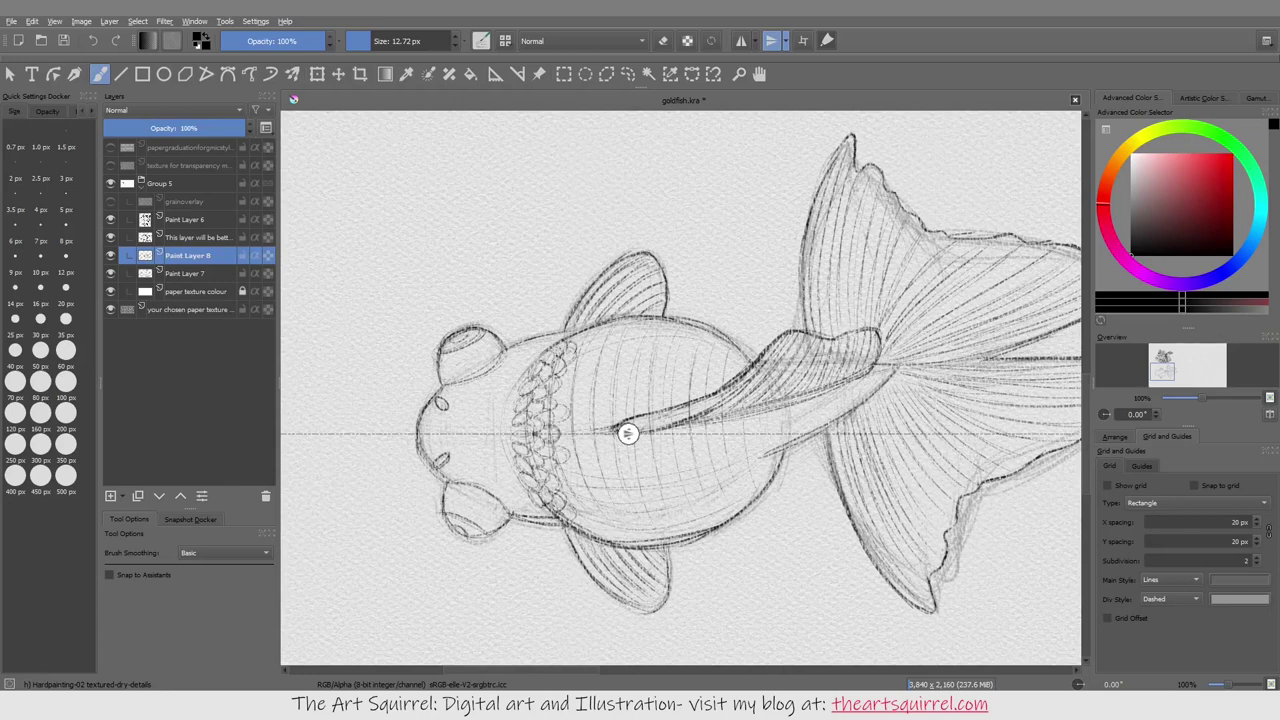
{"action": "left_click_drag", "start_coordinate": [572, 368], "coordinate": [562, 406]}
{"action": "left_click_drag", "start_coordinate": [588, 354], "coordinate": [578, 370]}
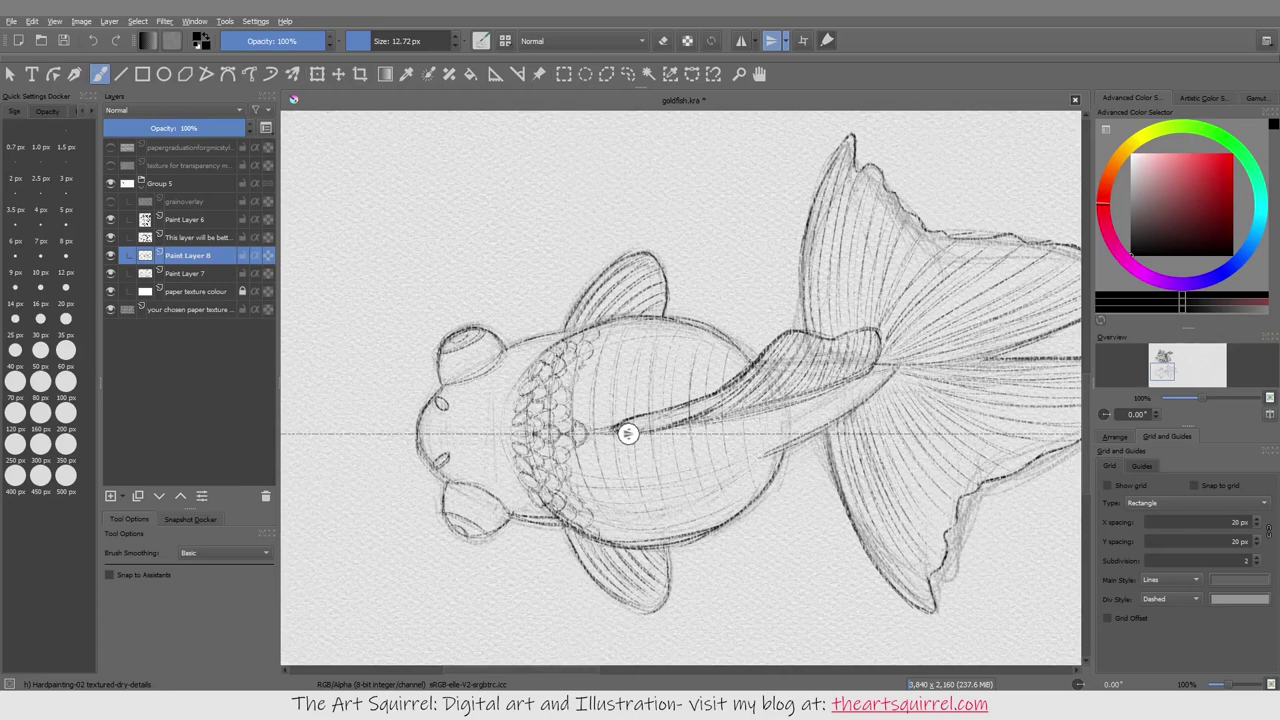
Step: Add further rows of small mirrored scales along the middle of the body
{"action": "mouse_move", "coordinate": [584, 420]}
{"action": "left_mouse_down"}
{"action": "mouse_move", "coordinate": [578, 386]}
{"action": "mouse_move", "coordinate": [600, 354]}
{"action": "left_mouse_up"}
{"action": "mouse_move", "coordinate": [612, 356]}
{"action": "left_mouse_down"}
{"action": "mouse_move", "coordinate": [598, 326]}
{"action": "mouse_move", "coordinate": [612, 326]}
{"action": "left_mouse_up"}
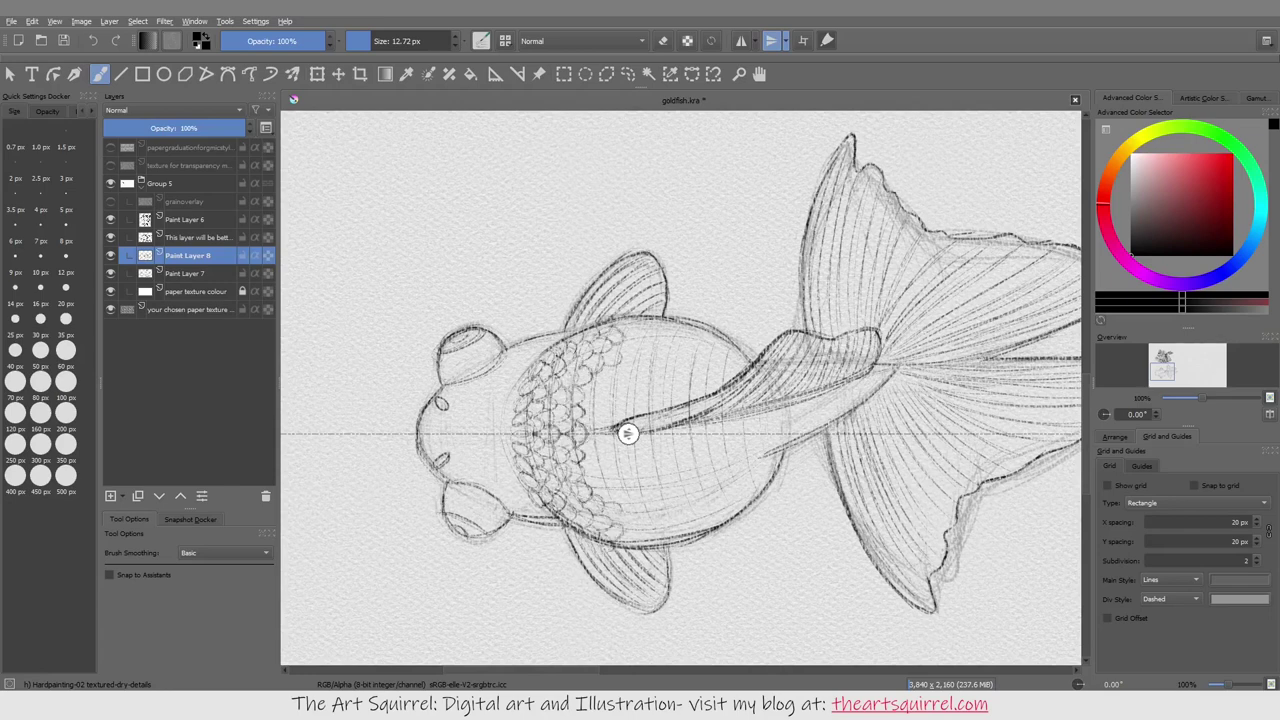
{"action": "left_click_drag", "start_coordinate": [598, 432], "coordinate": [586, 466]}
{"action": "left_click_drag", "start_coordinate": [602, 418], "coordinate": [592, 450]}
{"action": "left_click_drag", "start_coordinate": [616, 366], "coordinate": [600, 388]}
{"action": "left_click_drag", "start_coordinate": [634, 340], "coordinate": [622, 358]}
{"action": "left_click_drag", "start_coordinate": [652, 328], "coordinate": [620, 382]}
{"action": "left_click_drag", "start_coordinate": [628, 378], "coordinate": [614, 414]}
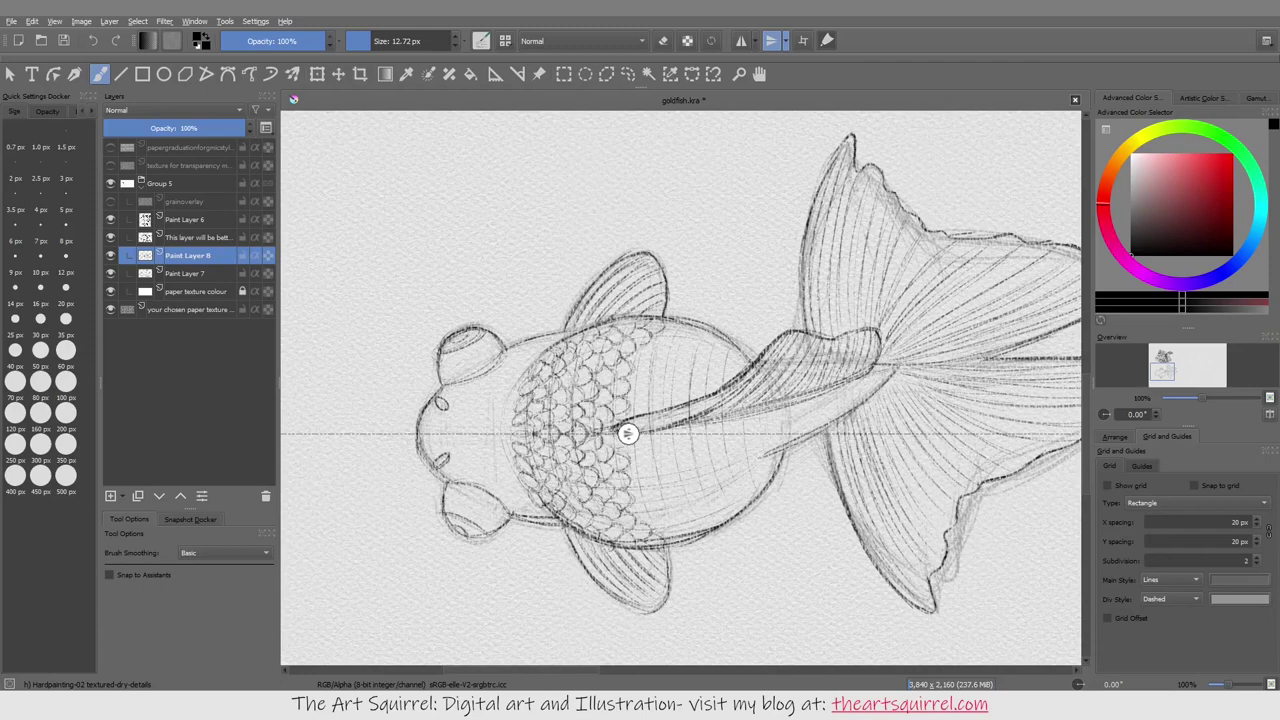
{"action": "left_click_drag", "start_coordinate": [650, 350], "coordinate": [632, 406]}
{"action": "mouse_move", "coordinate": [658, 340]}
{"action": "left_mouse_down"}
{"action": "mouse_move", "coordinate": [648, 382]}
{"action": "mouse_move", "coordinate": [656, 372]}
{"action": "left_mouse_up"}
Step: Finish mirrored scales at the body's right edge, turn mirroring off, and set Paint Layer 8 to 89% opacity
{"action": "left_click_drag", "start_coordinate": [658, 382], "coordinate": [642, 404]}
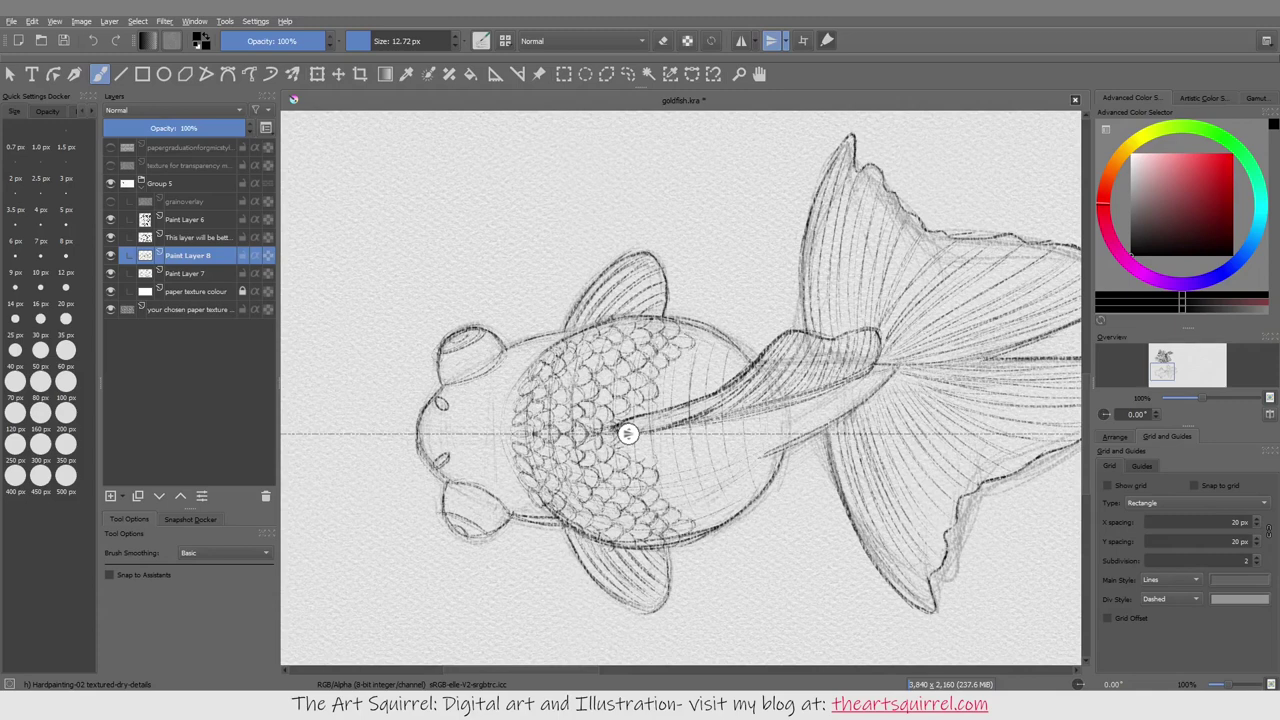
{"action": "mouse_move", "coordinate": [680, 366]}
{"action": "left_mouse_down"}
{"action": "mouse_move", "coordinate": [660, 392]}
{"action": "mouse_move", "coordinate": [668, 444]}
{"action": "left_mouse_up"}
{"action": "left_click_drag", "start_coordinate": [690, 376], "coordinate": [670, 402]}
{"action": "left_click_drag", "start_coordinate": [696, 354], "coordinate": [680, 378]}
{"action": "left_click_drag", "start_coordinate": [704, 348], "coordinate": [690, 364]}
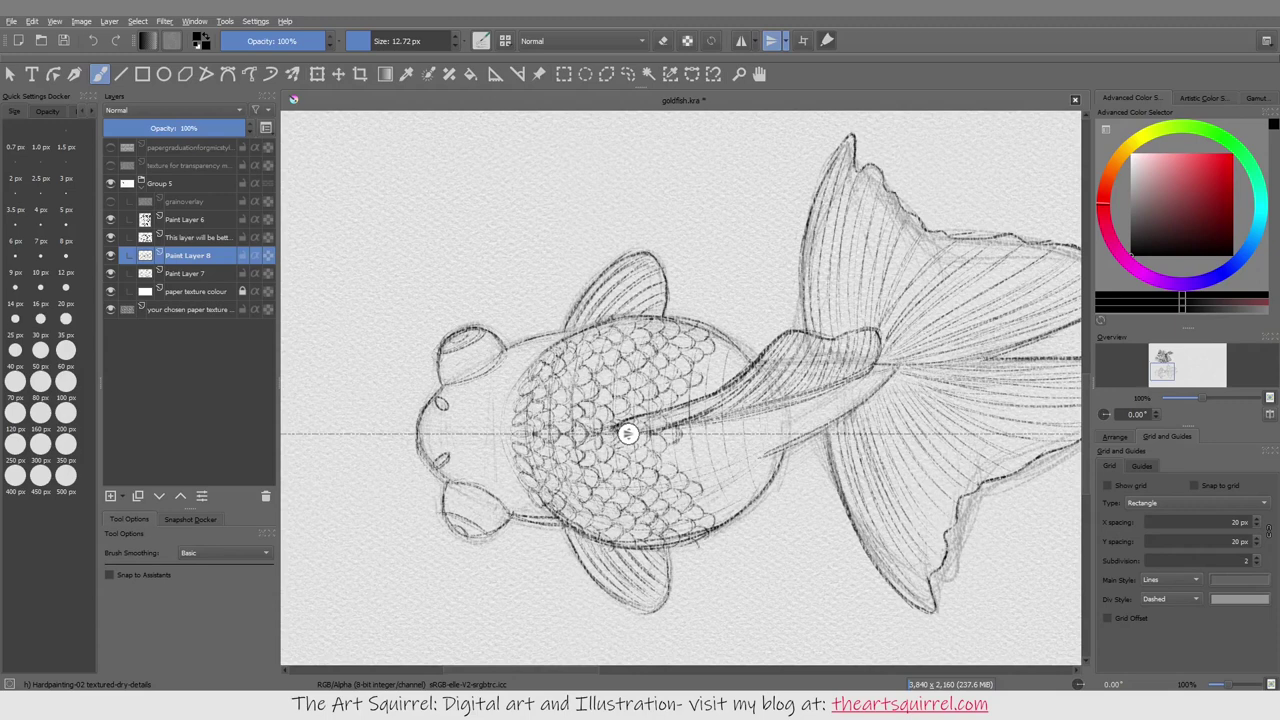
{"action": "mouse_move", "coordinate": [714, 358]}
{"action": "left_mouse_down"}
{"action": "mouse_move", "coordinate": [698, 378]}
{"action": "mouse_move", "coordinate": [730, 380]}
{"action": "mouse_move", "coordinate": [724, 434]}
{"action": "left_mouse_up"}
{"action": "left_click_drag", "start_coordinate": [740, 394], "coordinate": [724, 424]}
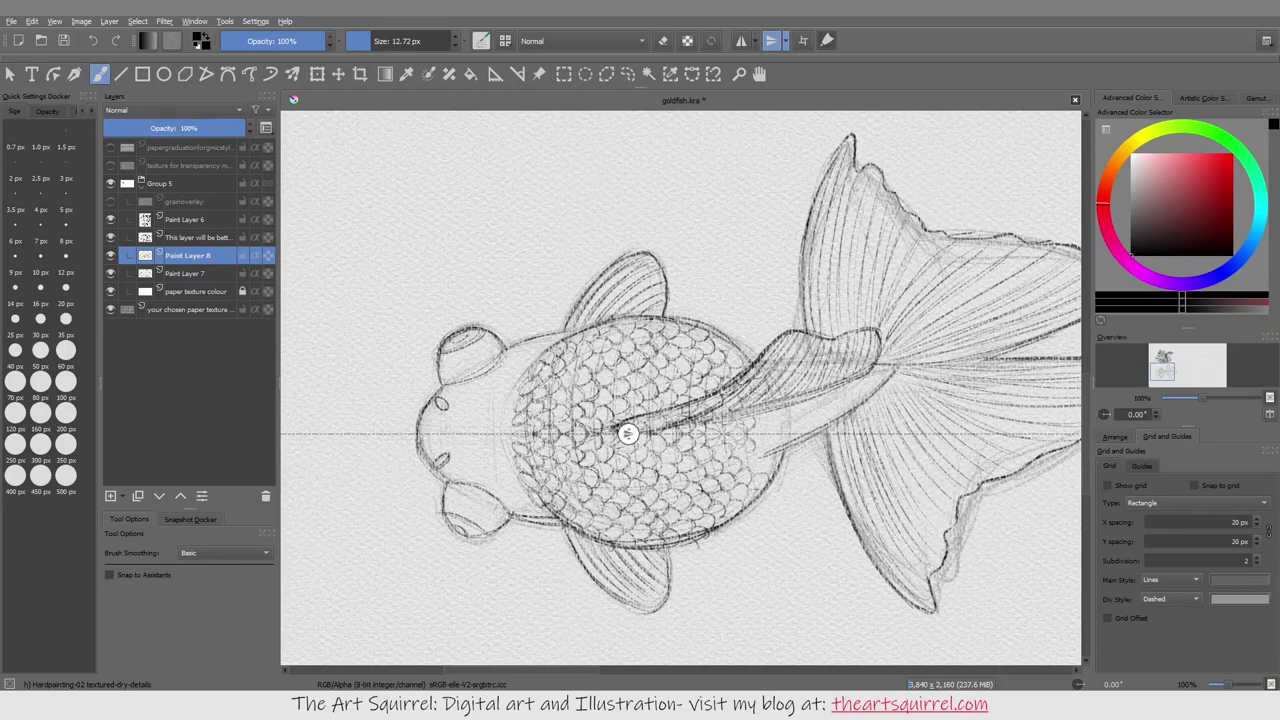
{"action": "key", "text": "m"}
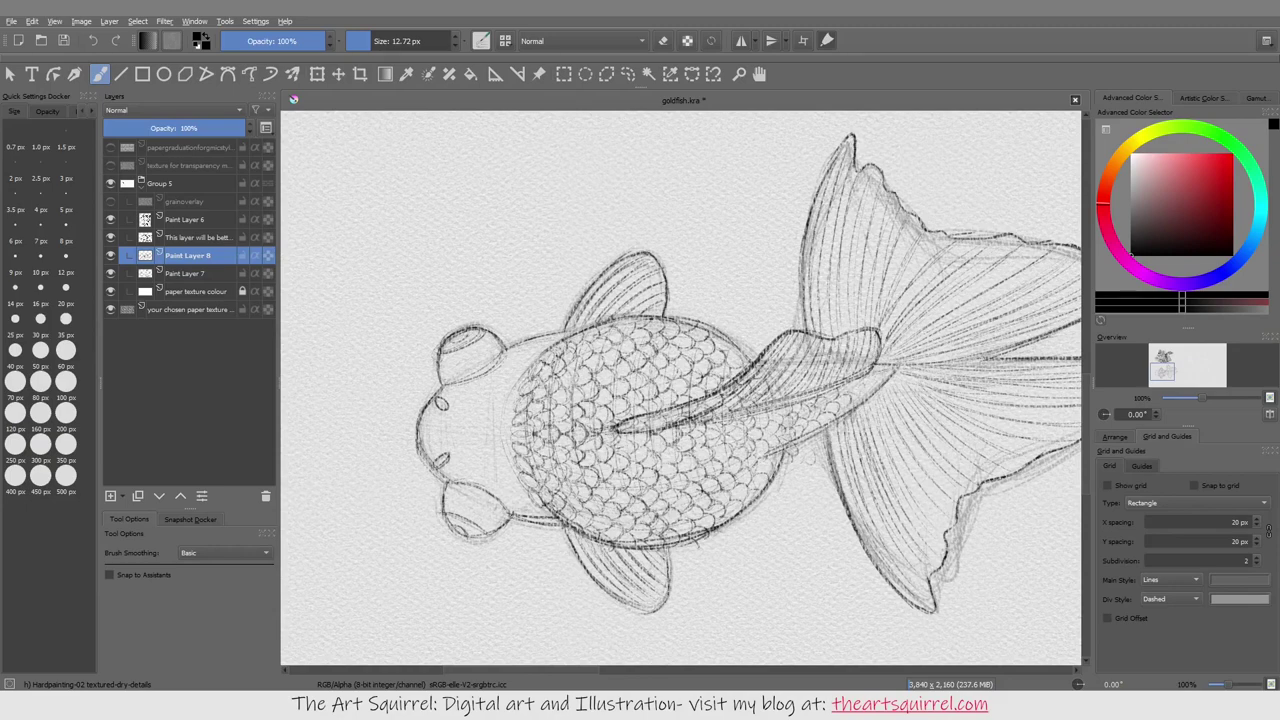
{"action": "mouse_move", "coordinate": [630, 430]}
{"action": "left_mouse_down"}
{"action": "mouse_move", "coordinate": [600, 557]}
{"action": "mouse_move", "coordinate": [614, 390]}
{"action": "mouse_move", "coordinate": [640, 440]}
{"action": "left_mouse_up"}
Step: Merge the faded scale sketch into the layer below and save the document
{"action": "left_click", "coordinate": [229, 128]}
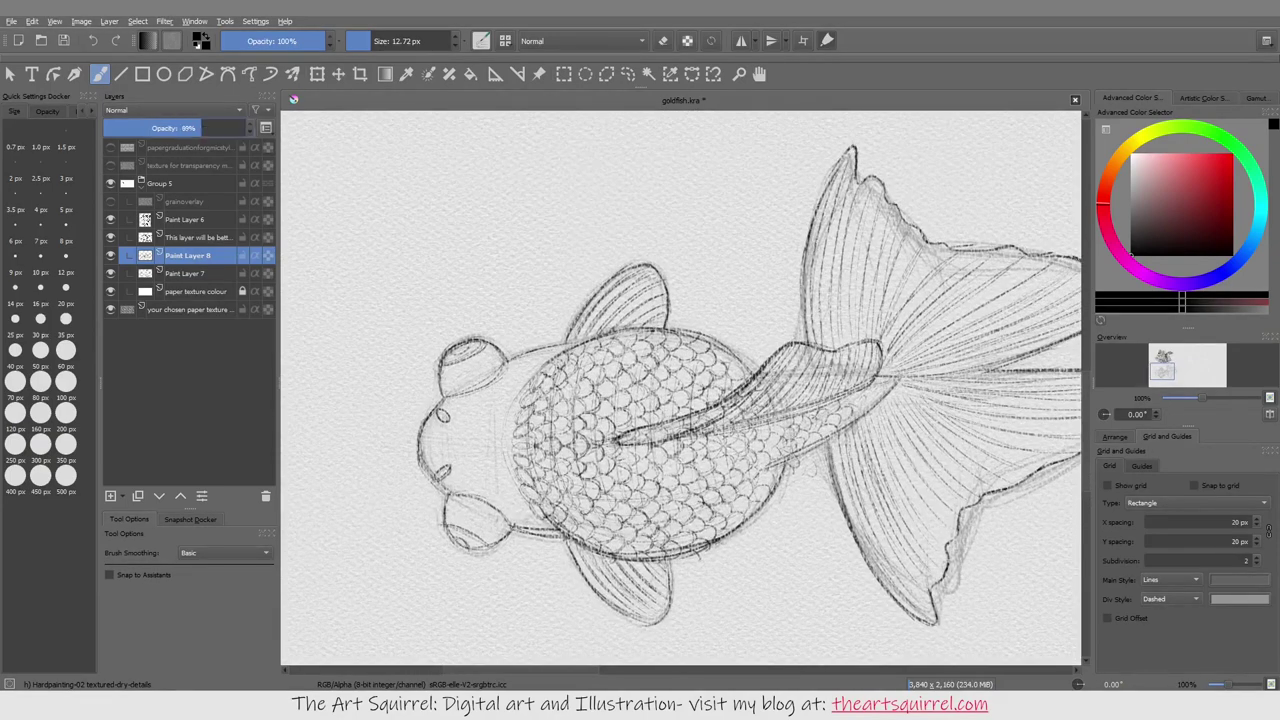
{"action": "right_click", "coordinate": [194, 256]}
{"action": "left_click", "coordinate": [230, 366]}
{"action": "left_click", "coordinate": [200, 237]}
{"action": "key", "text": "ctrl+s"}
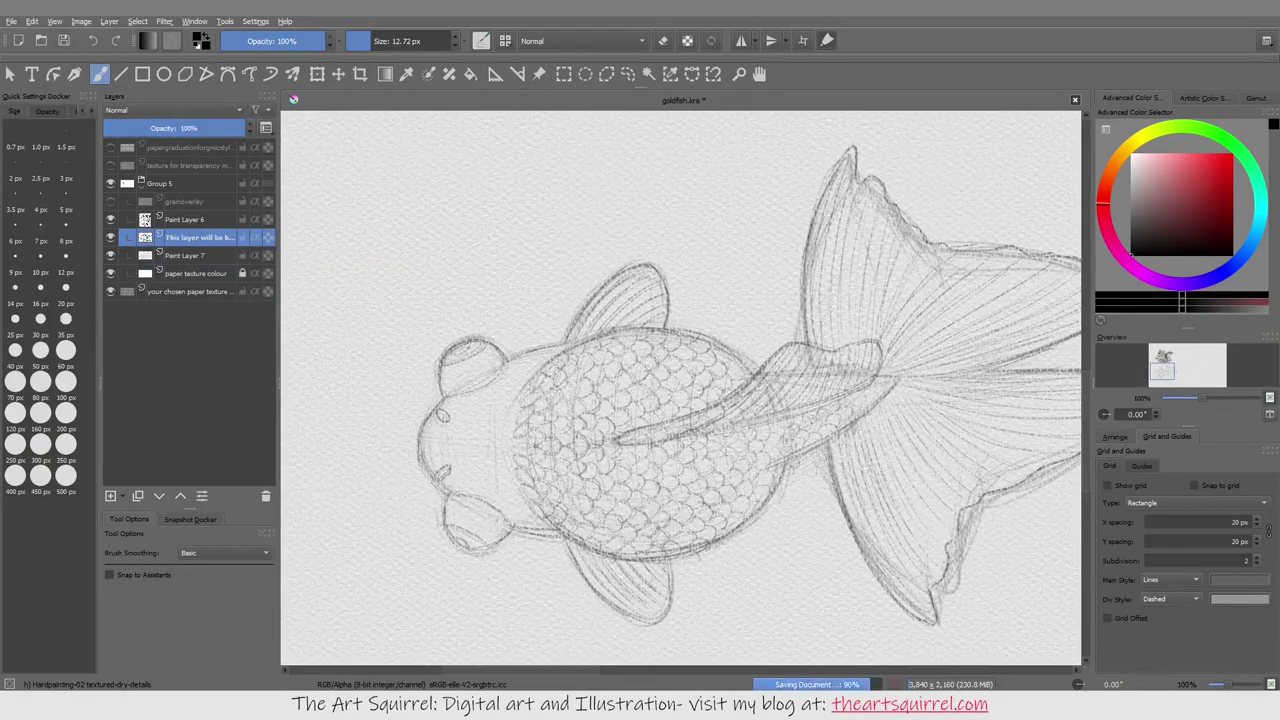
Step: Choose the Ink-4 Pen Rough brush at 20 px, testing and undoing sample strokes
{"action": "right_click", "coordinate": [714, 427]}
{"action": "left_click", "coordinate": [795, 450]}
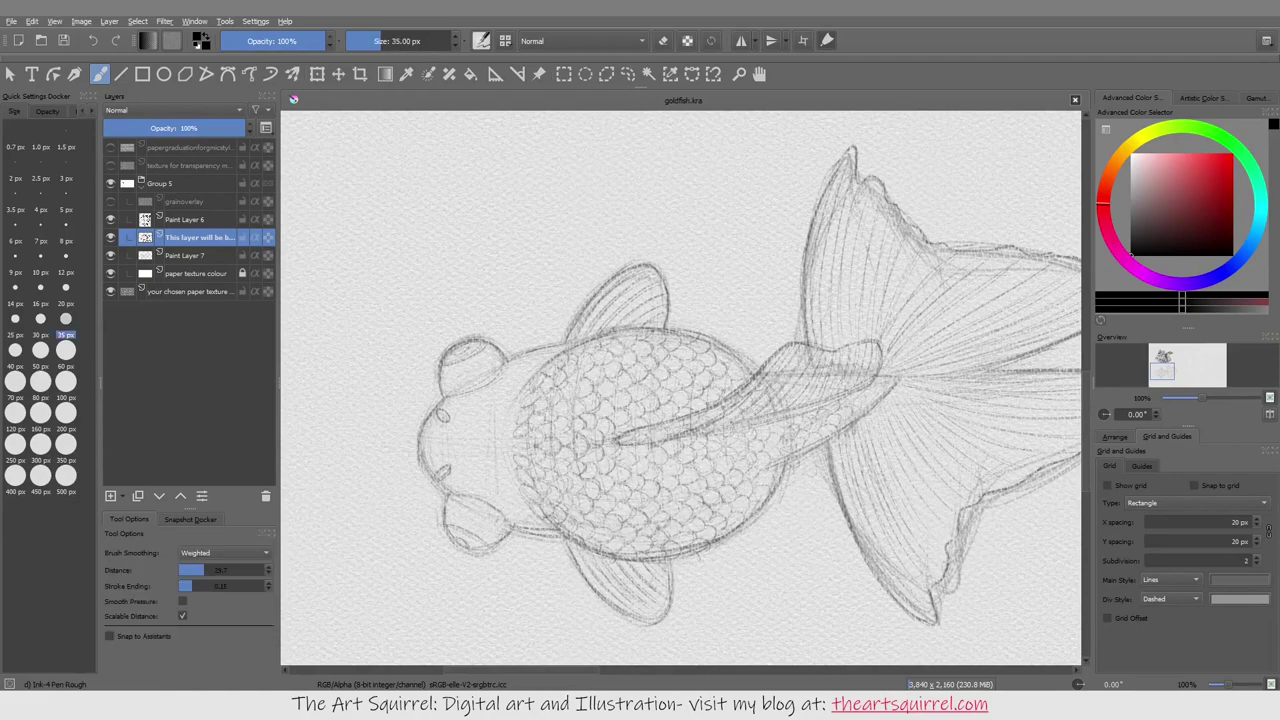
{"action": "left_click_drag", "start_coordinate": [428, 434], "coordinate": [914, 322]}
{"action": "key", "text": "ctrl+z"}
{"action": "left_click_drag", "start_coordinate": [857, 529], "coordinate": [800, 223]}
{"action": "key", "text": "ctrl+z"}
{"action": "left_click", "coordinate": [65, 303]}
{"action": "left_click_drag", "start_coordinate": [530, 410], "coordinate": [1030, 226]}
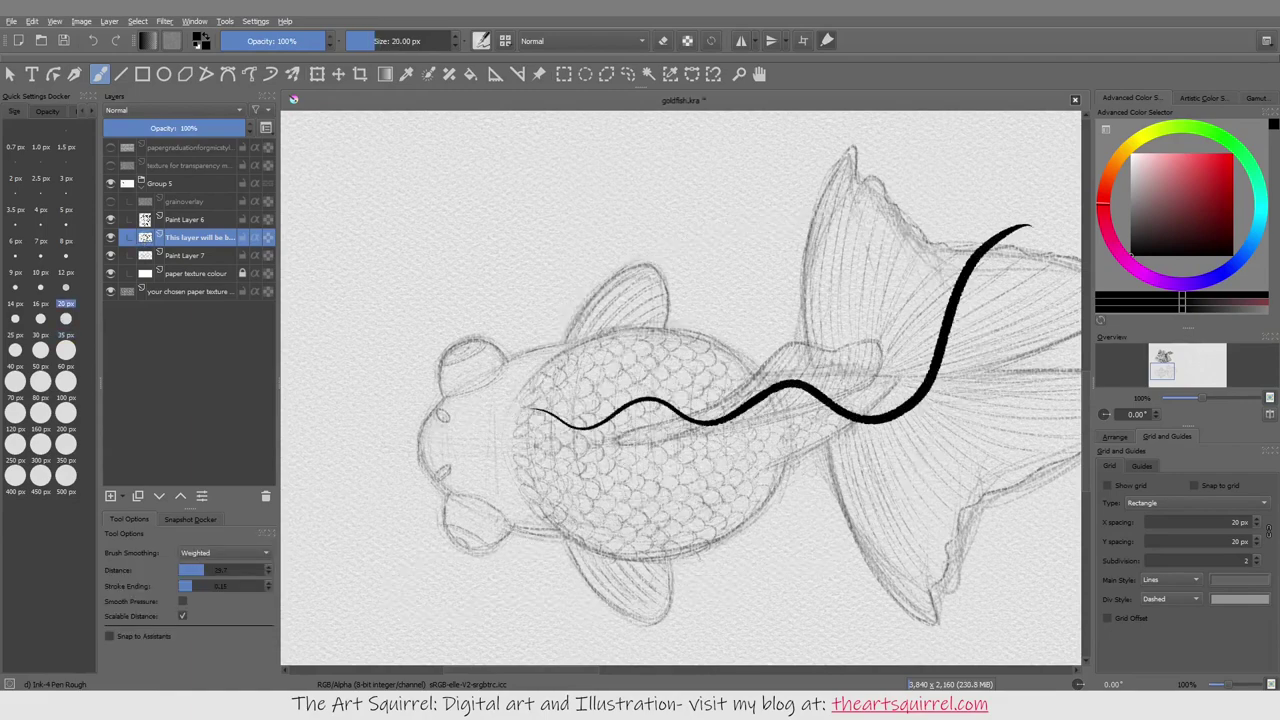
{"action": "key", "text": "ctrl+z"}
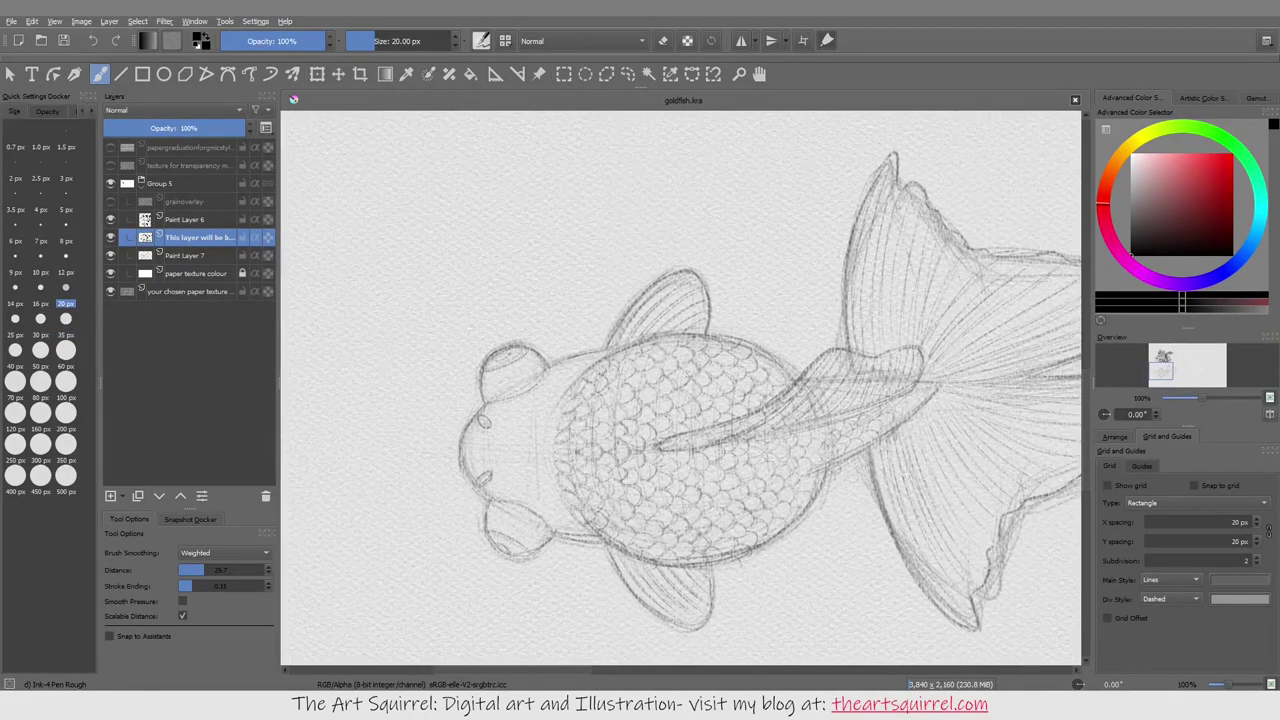
Step: With horizontal mirror on, ink the head curve and body outline arcs, undoing misplaced ones
{"action": "left_click", "coordinate": [771, 40]}
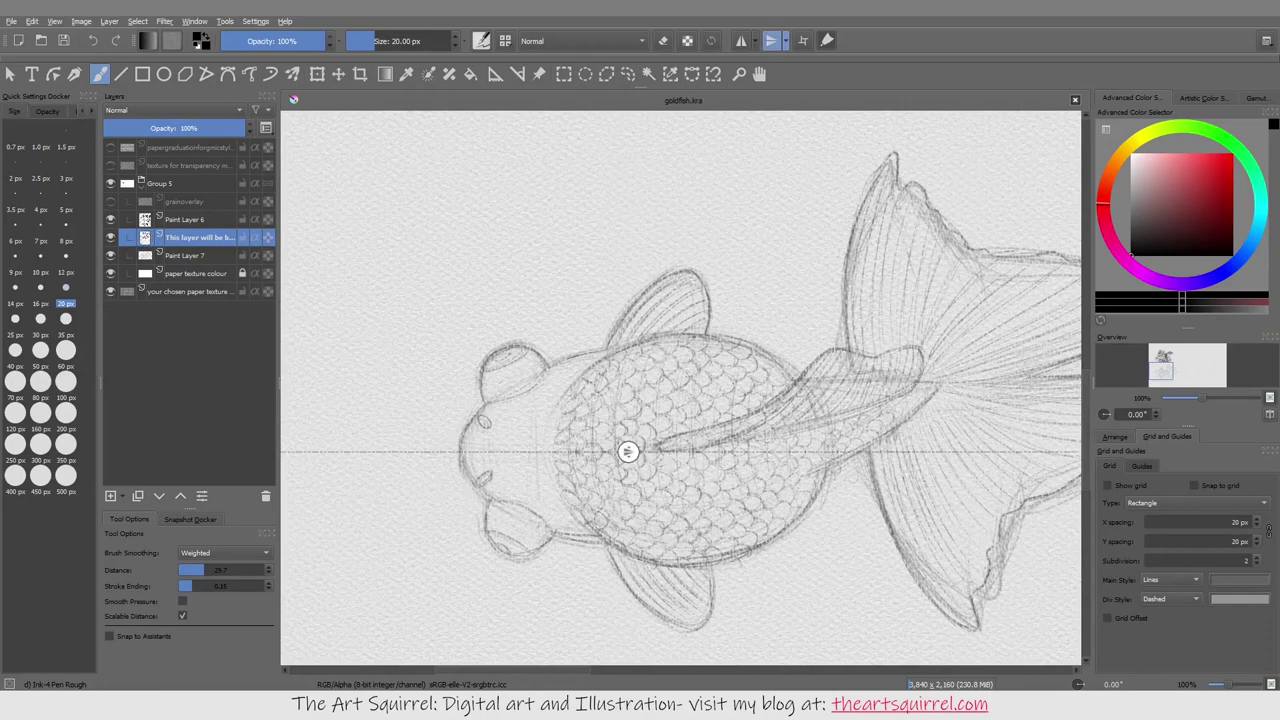
{"action": "left_click_drag", "start_coordinate": [485, 404], "coordinate": [487, 498]}
{"action": "key", "text": "ctrl+z"}
{"action": "left_click_drag", "start_coordinate": [491, 398], "coordinate": [492, 505]}
{"action": "key", "text": "ctrl+z"}
{"action": "mouse_move", "coordinate": [534, 374]}
{"action": "left_mouse_down"}
{"action": "mouse_move", "coordinate": [732, 342]}
{"action": "mouse_move", "coordinate": [630, 346]}
{"action": "left_mouse_up"}
{"action": "left_click_drag", "start_coordinate": [576, 378], "coordinate": [818, 334]}
{"action": "key", "text": "ctrl+z"}
{"action": "key", "text": "ctrl+z"}
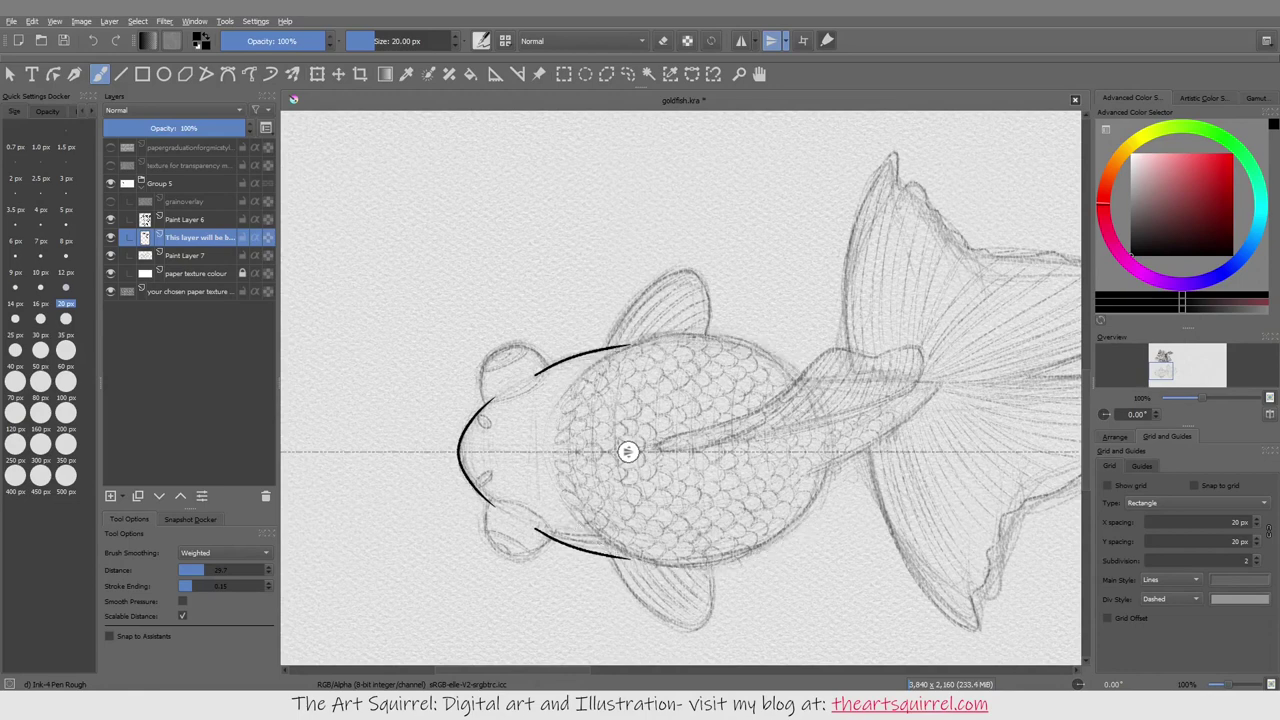
{"action": "mouse_move", "coordinate": [568, 384]}
{"action": "left_mouse_down"}
{"action": "mouse_move", "coordinate": [812, 392]}
{"action": "mouse_move", "coordinate": [830, 448]}
{"action": "left_mouse_up"}
{"action": "key", "text": "ctrl+z"}
{"action": "left_click_drag", "start_coordinate": [812, 396], "coordinate": [830, 450]}
Step: Ink the mirrored side fin edges rising from the body top
{"action": "key", "text": "ctrl+z"}
{"action": "key", "text": "ctrl+z"}
{"action": "mouse_move", "coordinate": [607, 346]}
{"action": "left_mouse_down"}
{"action": "mouse_move", "coordinate": [692, 264]}
{"action": "mouse_move", "coordinate": [710, 336]}
{"action": "left_mouse_up"}
{"action": "left_click_drag", "start_coordinate": [700, 450], "coordinate": [748, 441]}
{"action": "key", "text": "ctrl+z"}
{"action": "key", "text": "ctrl+z"}
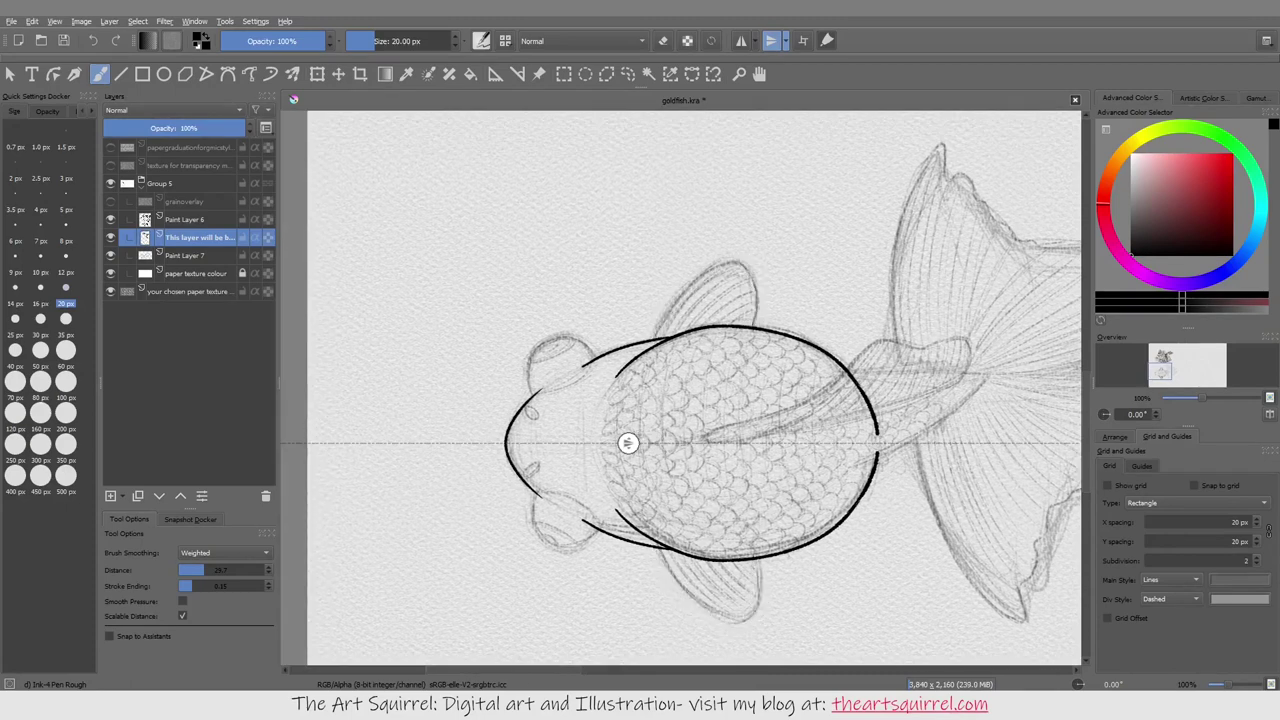
{"action": "key", "text": "ctrl+z"}
{"action": "left_click_drag", "start_coordinate": [655, 338], "coordinate": [722, 261]}
{"action": "left_click_drag", "start_coordinate": [750, 286], "coordinate": [756, 330]}
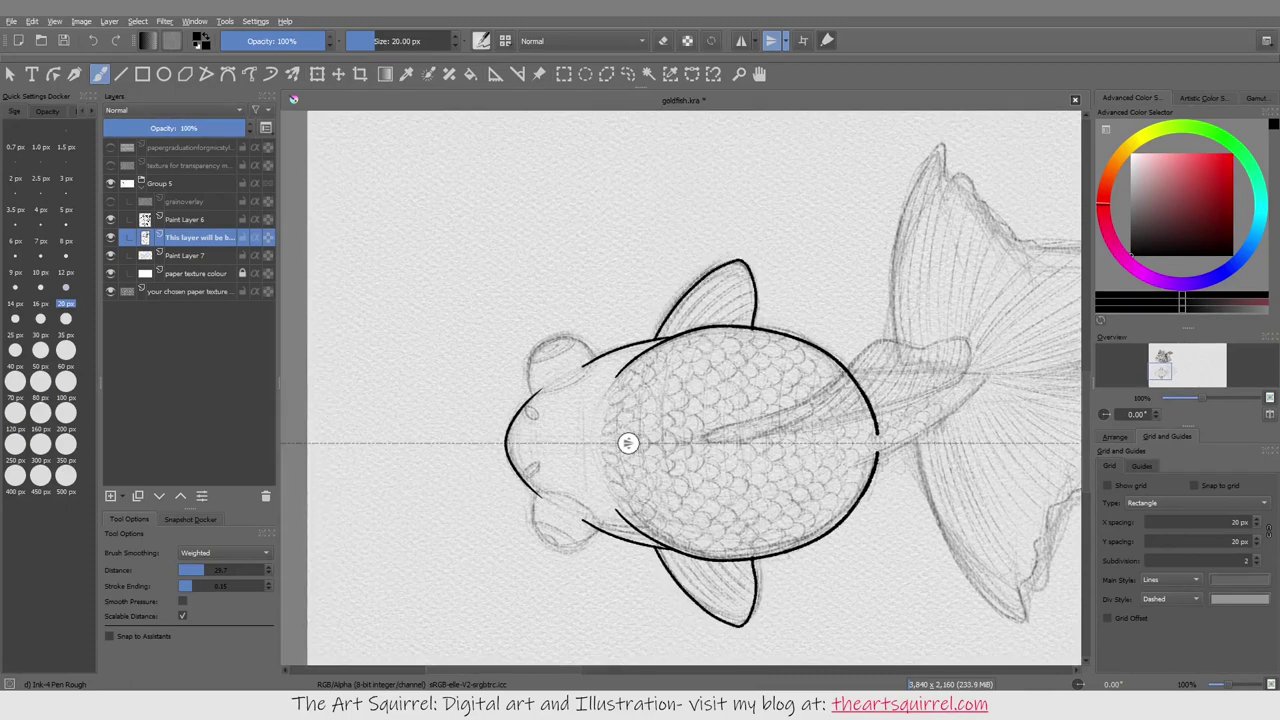
Step: Outline the eye bulges' inner curves and add mirrored nostril marks
{"action": "mouse_move", "coordinate": [530, 396]}
{"action": "left_mouse_down"}
{"action": "mouse_move", "coordinate": [530, 350]}
{"action": "mouse_move", "coordinate": [596, 358]}
{"action": "mouse_move", "coordinate": [570, 346]}
{"action": "left_mouse_up"}
{"action": "key", "text": "ctrl+z"}
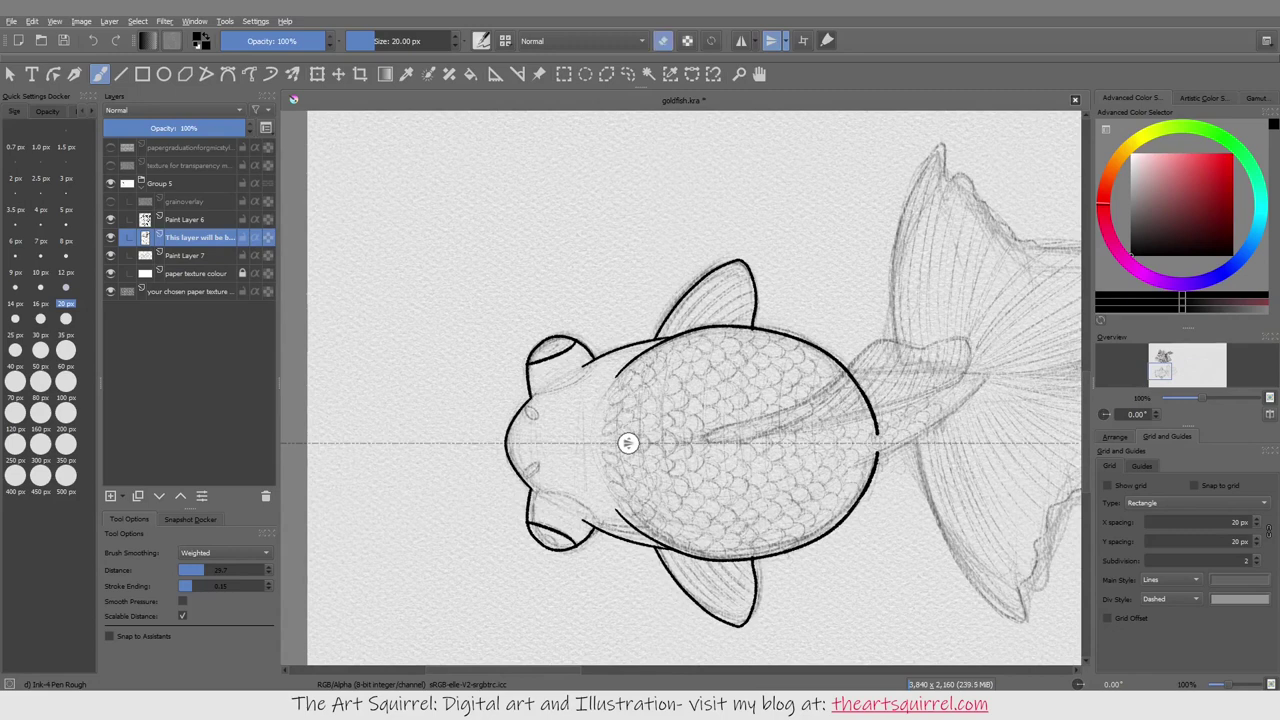
{"action": "left_click_drag", "start_coordinate": [530, 390], "coordinate": [590, 366]}
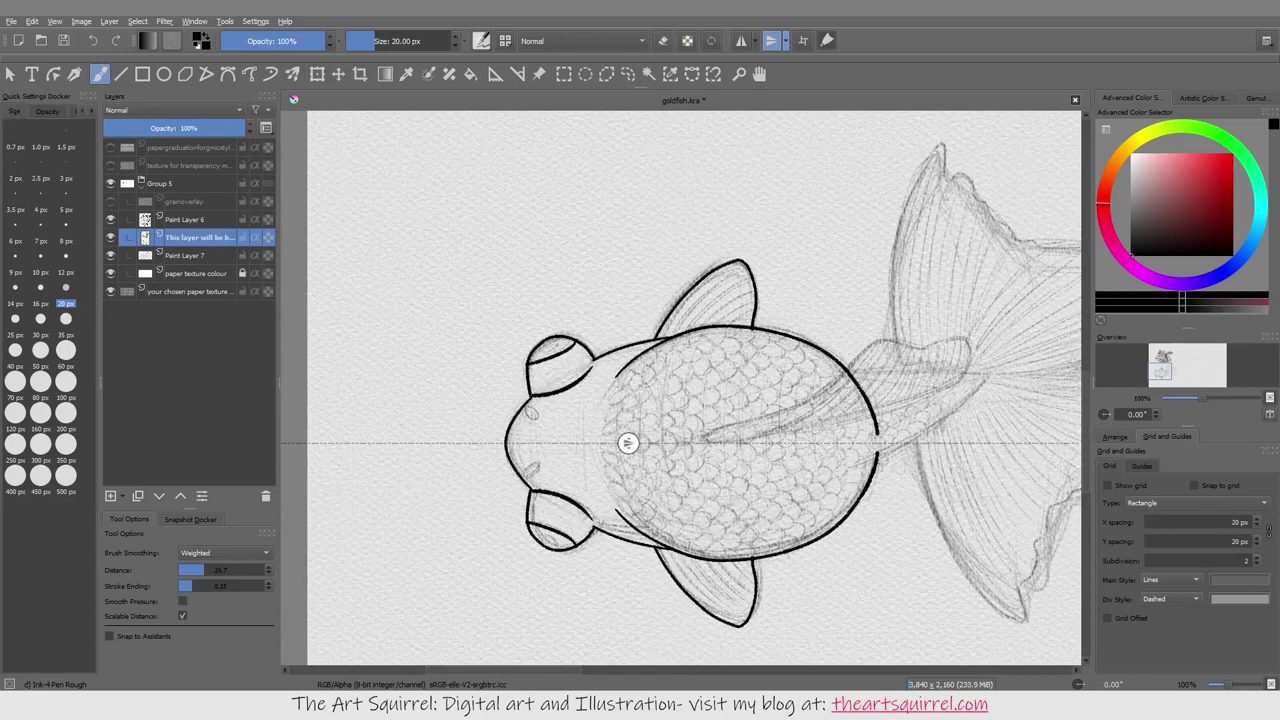
{"action": "mouse_move", "coordinate": [530, 403]}
{"action": "left_mouse_down"}
{"action": "mouse_move", "coordinate": [522, 416]}
{"action": "mouse_move", "coordinate": [533, 419]}
{"action": "left_mouse_up"}
{"action": "left_click_drag", "start_coordinate": [568, 492], "coordinate": [530, 487]}
Step: Ink the scales' left-edge curve, turn mirroring off, and ink the tail base
{"action": "left_click_drag", "start_coordinate": [557, 412], "coordinate": [582, 369]}
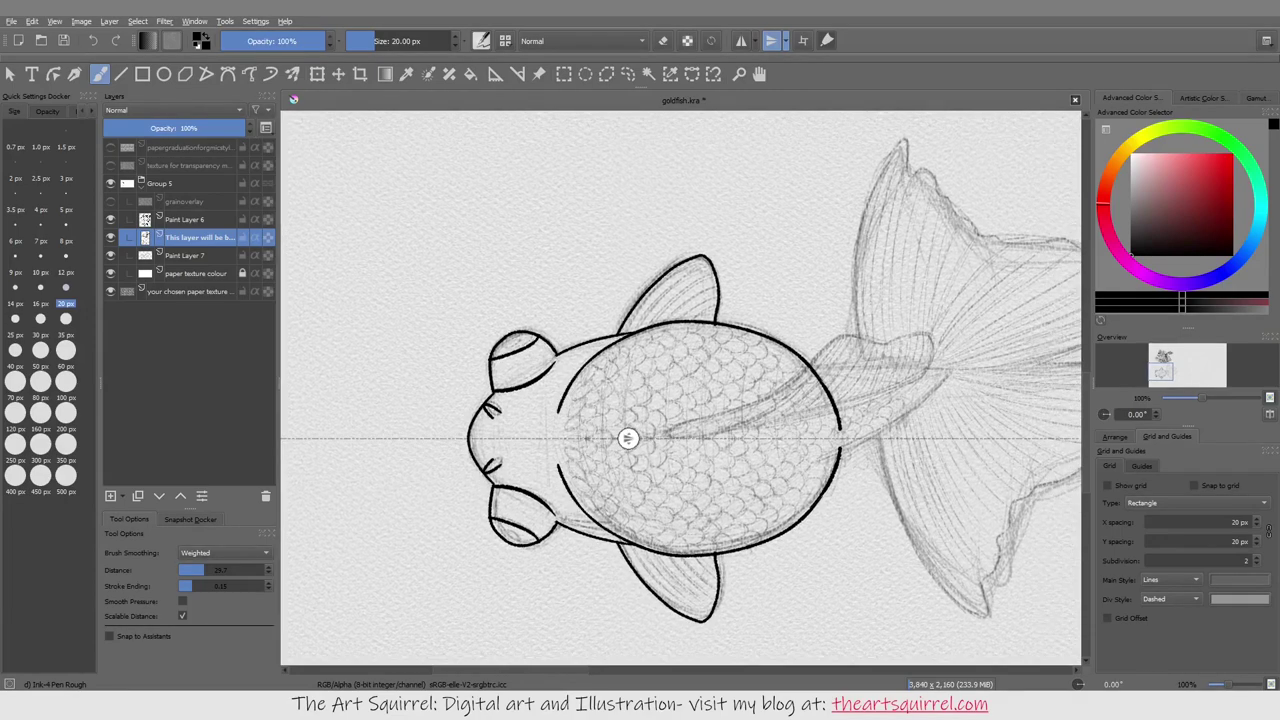
{"action": "key", "text": "m"}
{"action": "left_click_drag", "start_coordinate": [628, 438], "coordinate": [493, 468]}
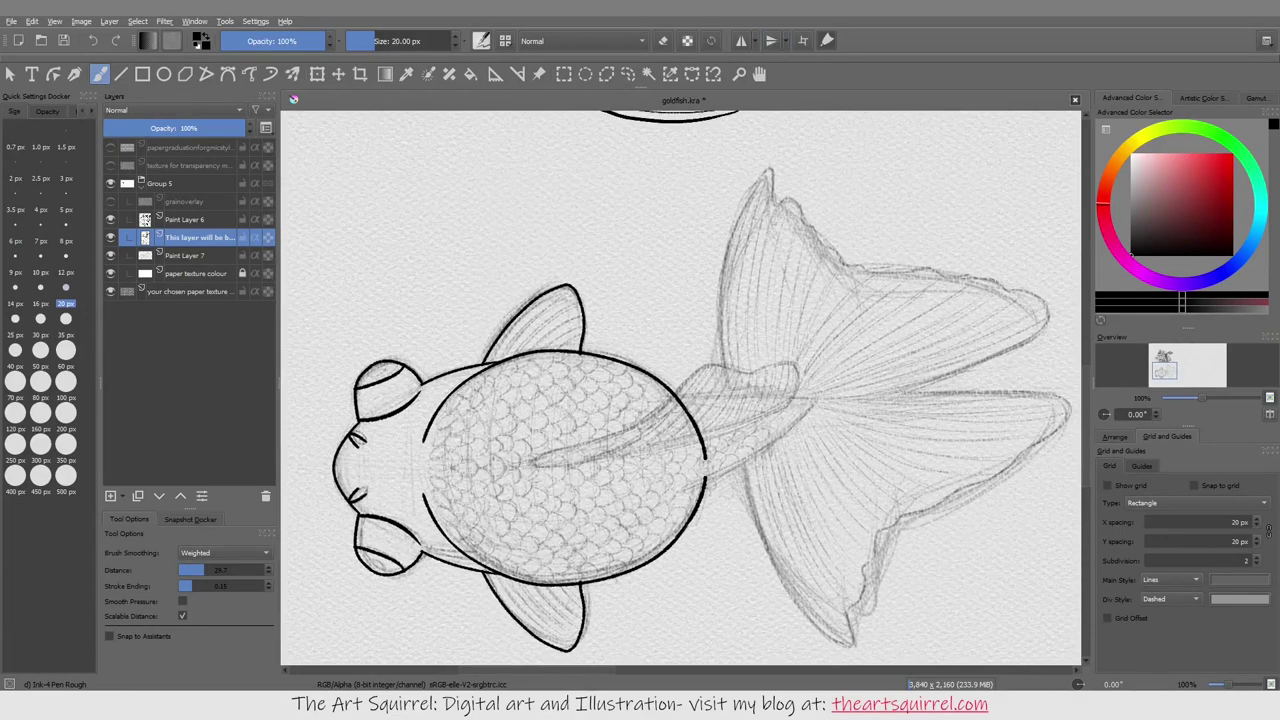
{"action": "mouse_move", "coordinate": [687, 492]}
{"action": "left_mouse_down"}
{"action": "mouse_move", "coordinate": [820, 400]}
{"action": "mouse_move", "coordinate": [770, 395]}
{"action": "mouse_move", "coordinate": [642, 423]}
{"action": "mouse_move", "coordinate": [632, 411]}
{"action": "left_mouse_up"}
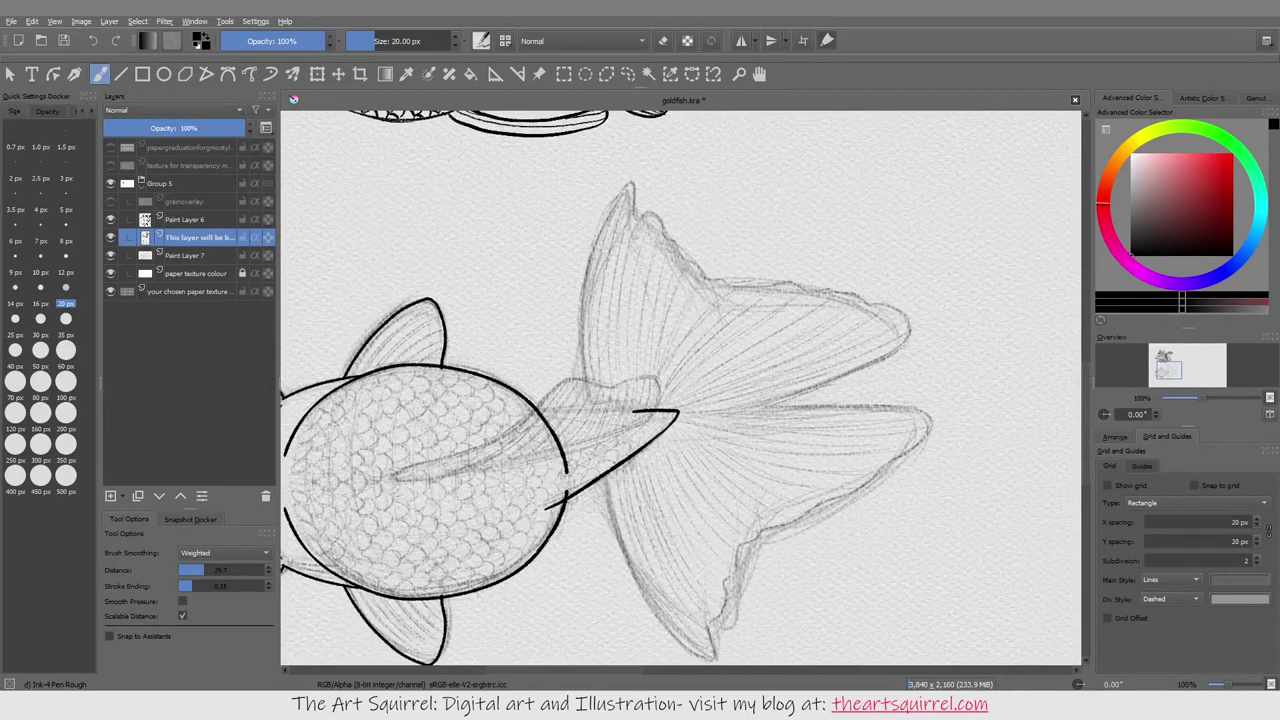
Step: Turn horizontal mirroring back on and reposition the mirror line along the fish's centre
{"action": "left_click", "coordinate": [785, 40]}
{"action": "left_click", "coordinate": [771, 40]}
{"action": "key", "text": "minus"}
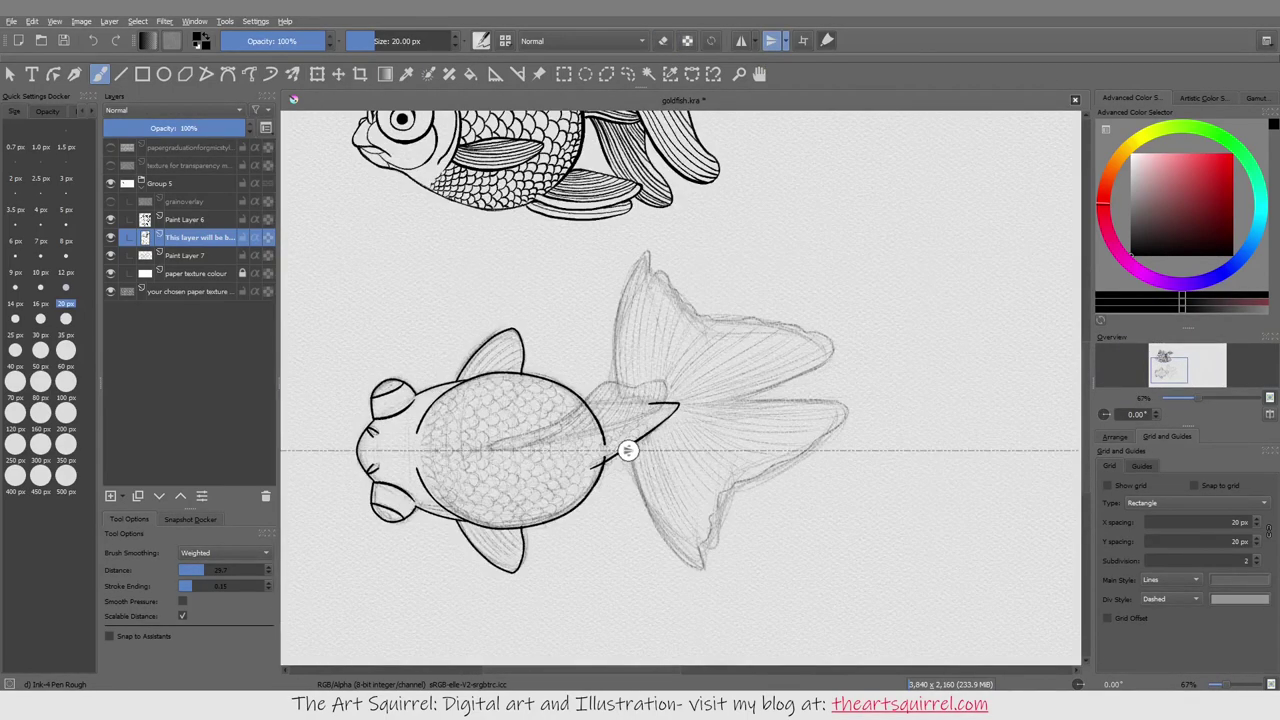
{"action": "left_click", "coordinate": [785, 40]}
{"action": "mouse_move", "coordinate": [635, 409]}
{"action": "left_mouse_down"}
{"action": "mouse_move", "coordinate": [628, 431]}
{"action": "mouse_move", "coordinate": [640, 431]}
{"action": "mouse_move", "coordinate": [625, 417]}
{"action": "left_mouse_up"}
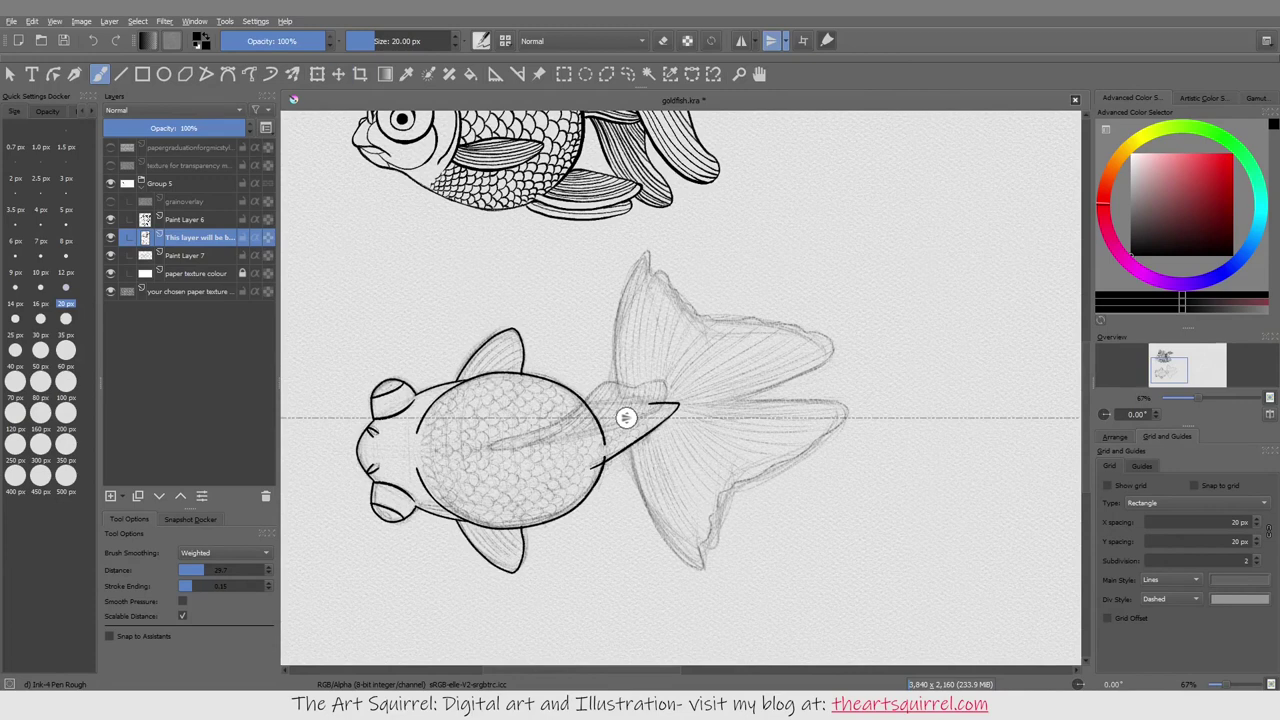
Step: Set the Multibrush to Mirror mode with a visible origin and horizontal axis only
{"action": "key", "text": "q"}
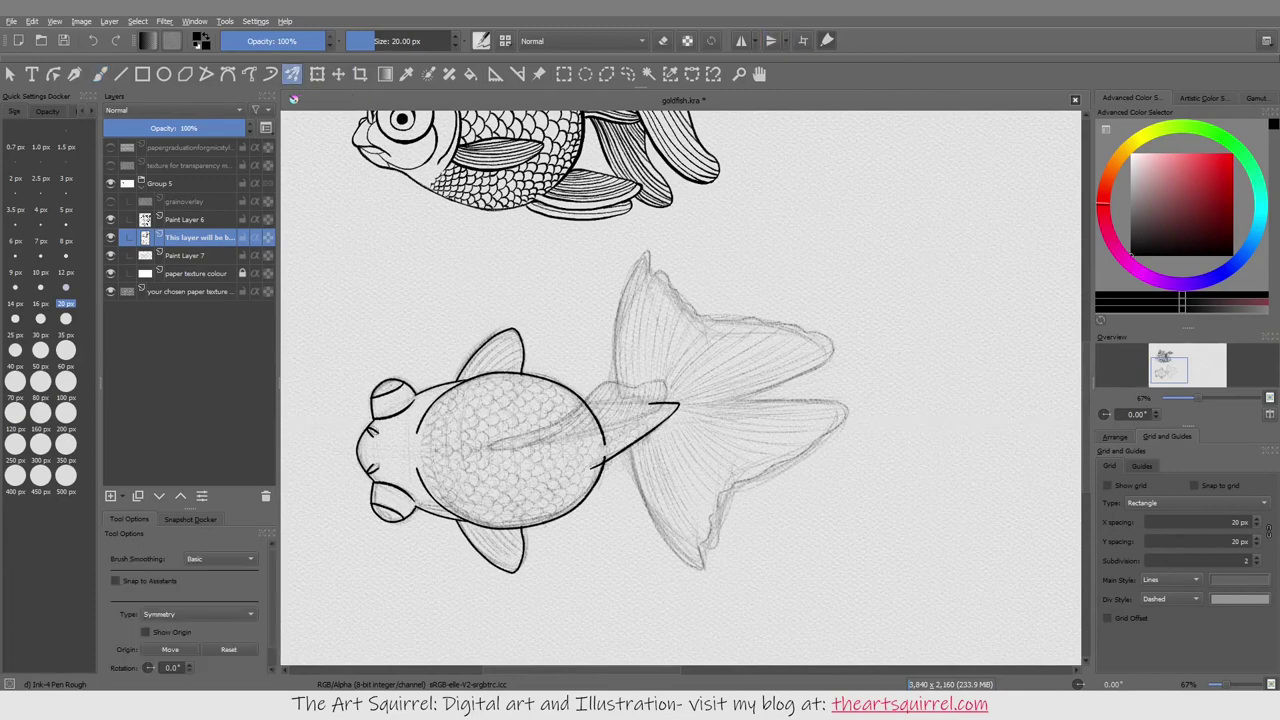
{"action": "left_click", "coordinate": [197, 614]}
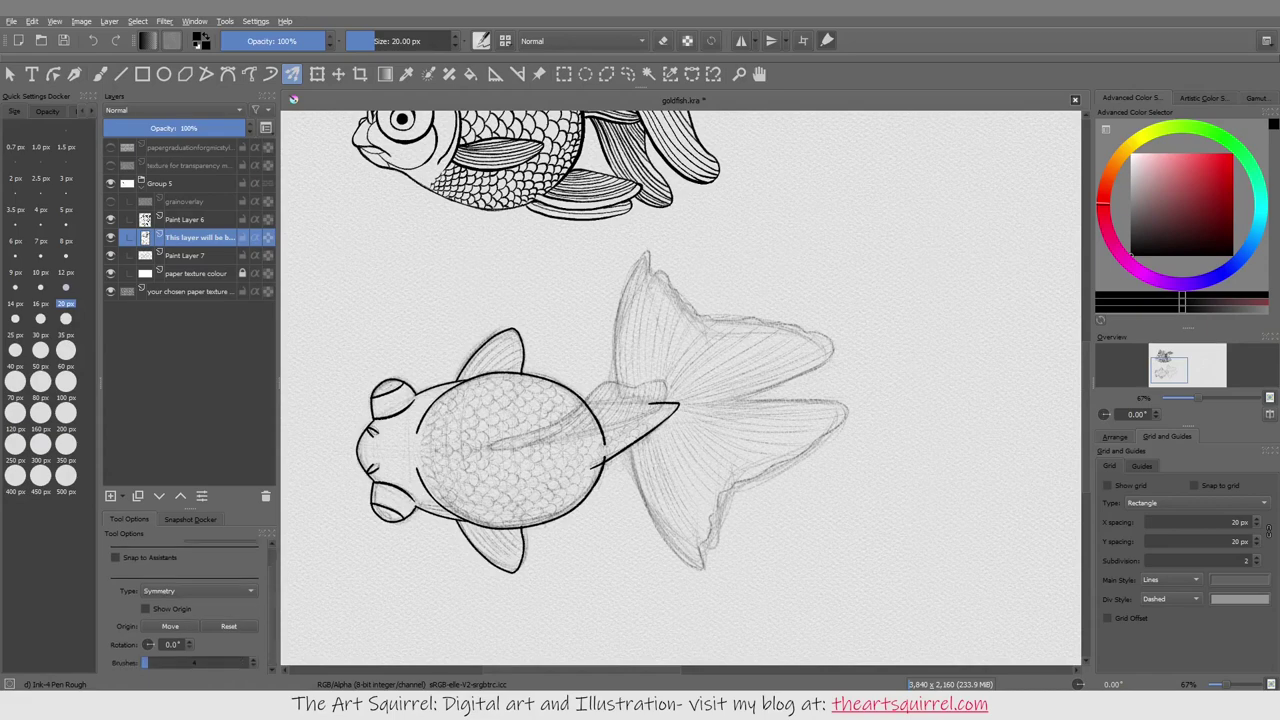
{"action": "left_click", "coordinate": [190, 632]}
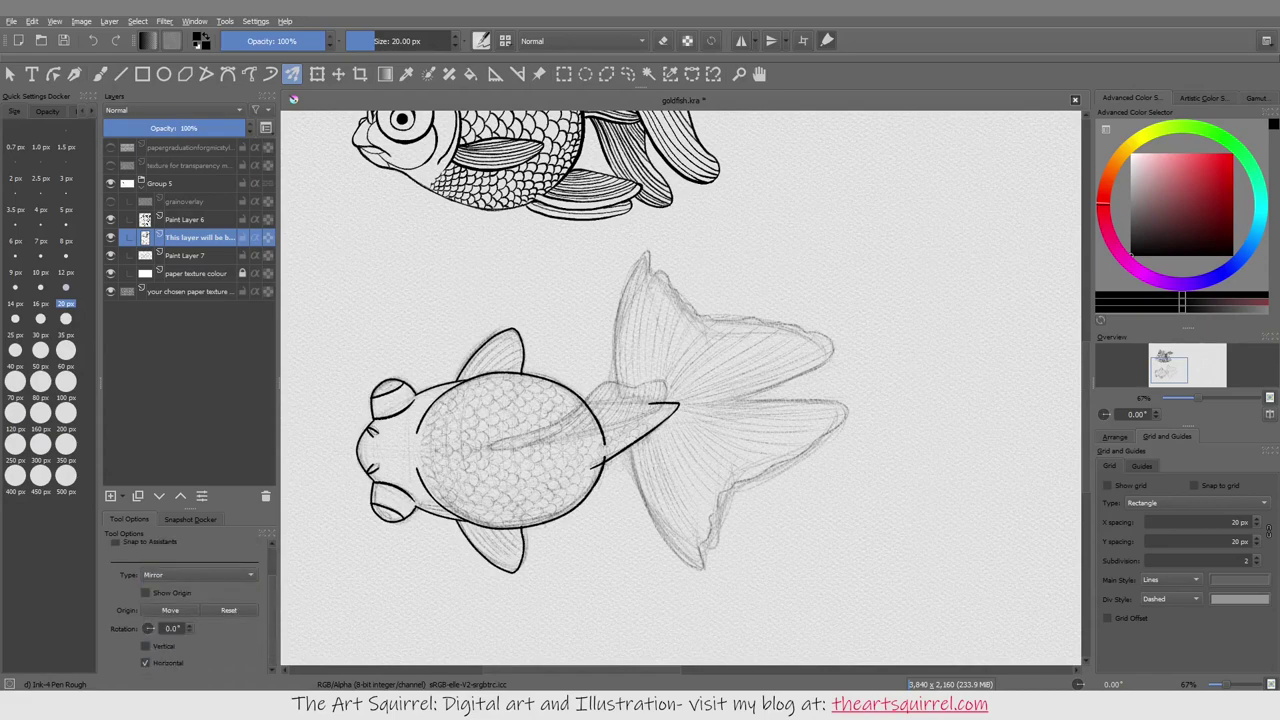
{"action": "left_click", "coordinate": [145, 592]}
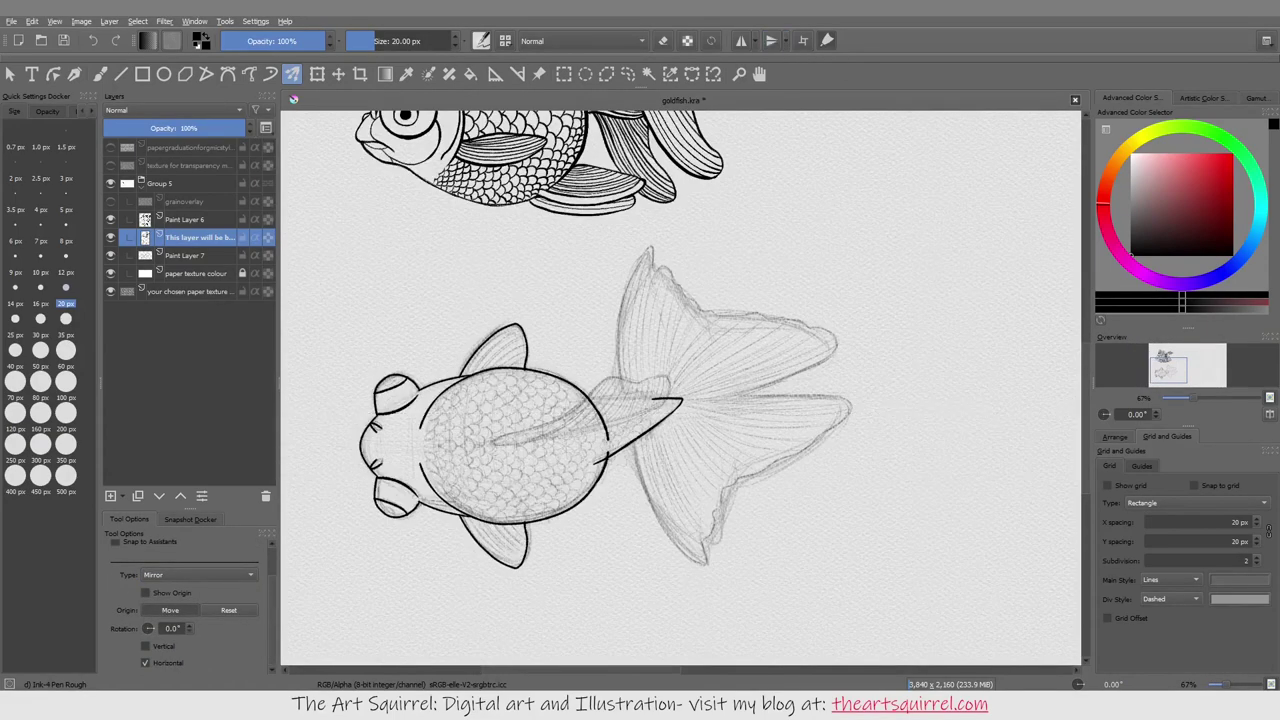
{"action": "key", "text": "minus"}
{"action": "key", "text": "minus"}
{"action": "left_click", "coordinate": [145, 662]}
{"action": "left_click", "coordinate": [145, 645]}
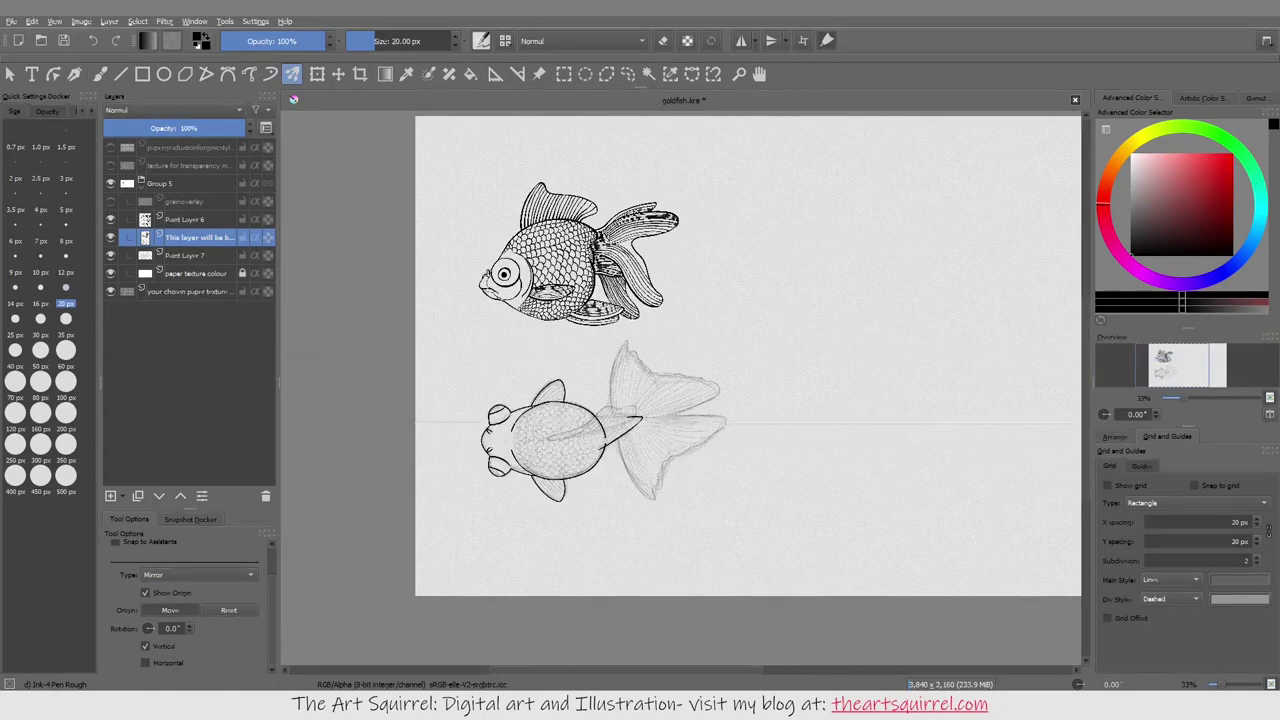
{"action": "key", "text": "plus"}
{"action": "key", "text": "plus"}
{"action": "key", "text": "plus"}
{"action": "key", "text": "plus"}
{"action": "key", "text": "plus"}
Step: Place the mirror axis at the tail base and rotate it to about 9°
{"action": "left_click", "coordinate": [527, 485]}
{"action": "key", "text": "ctrl+z"}
{"action": "left_click_drag", "start_coordinate": [527, 485], "coordinate": [535, 479]}
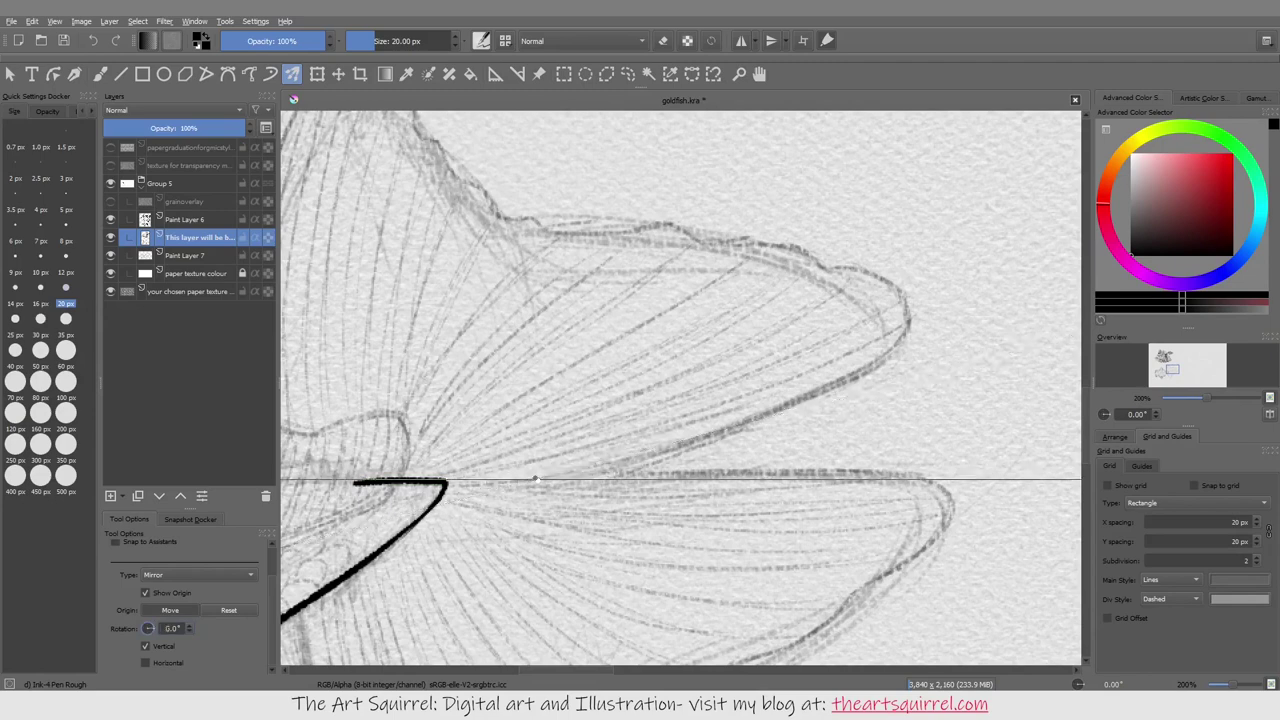
{"action": "left_click_drag", "start_coordinate": [148, 628], "coordinate": [146, 623]}
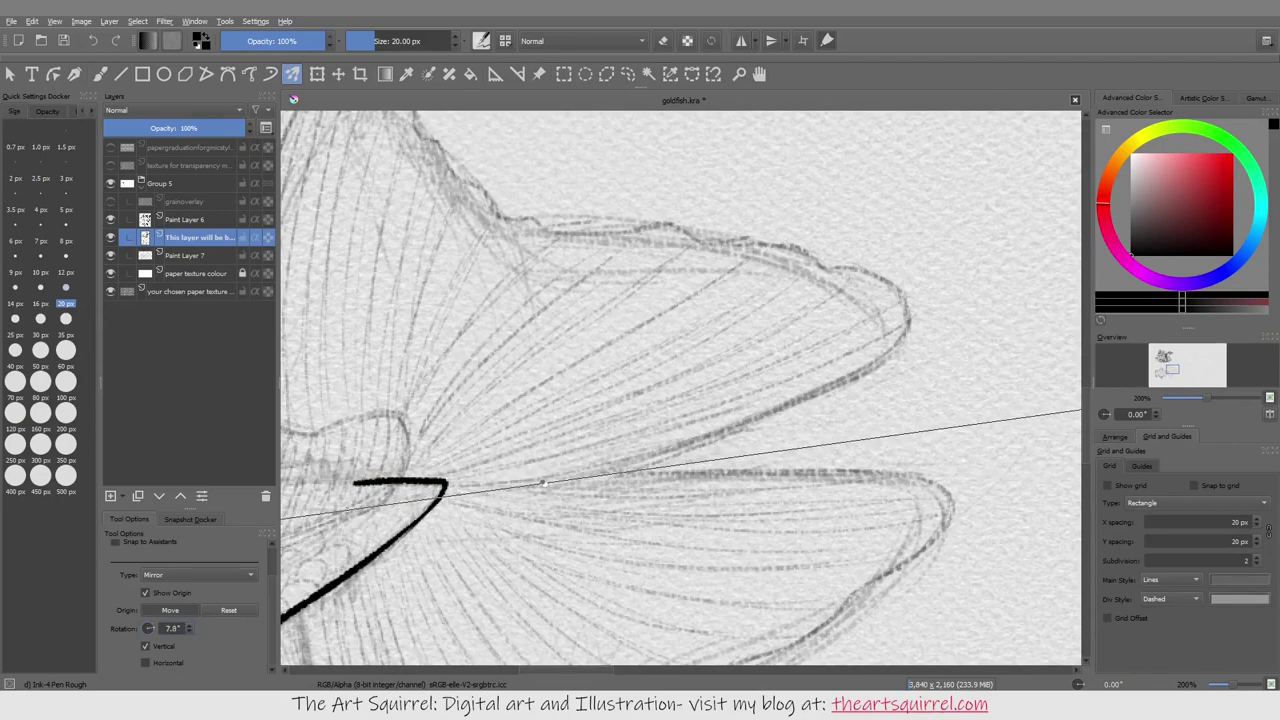
{"action": "double_click", "coordinate": [172, 628]}
{"action": "key", "text": "Down"}
{"action": "key", "text": "Down"}
{"action": "key", "text": "Down"}
{"action": "key", "text": "Down"}
{"action": "key", "text": "Down"}
{"action": "key", "text": "Down"}
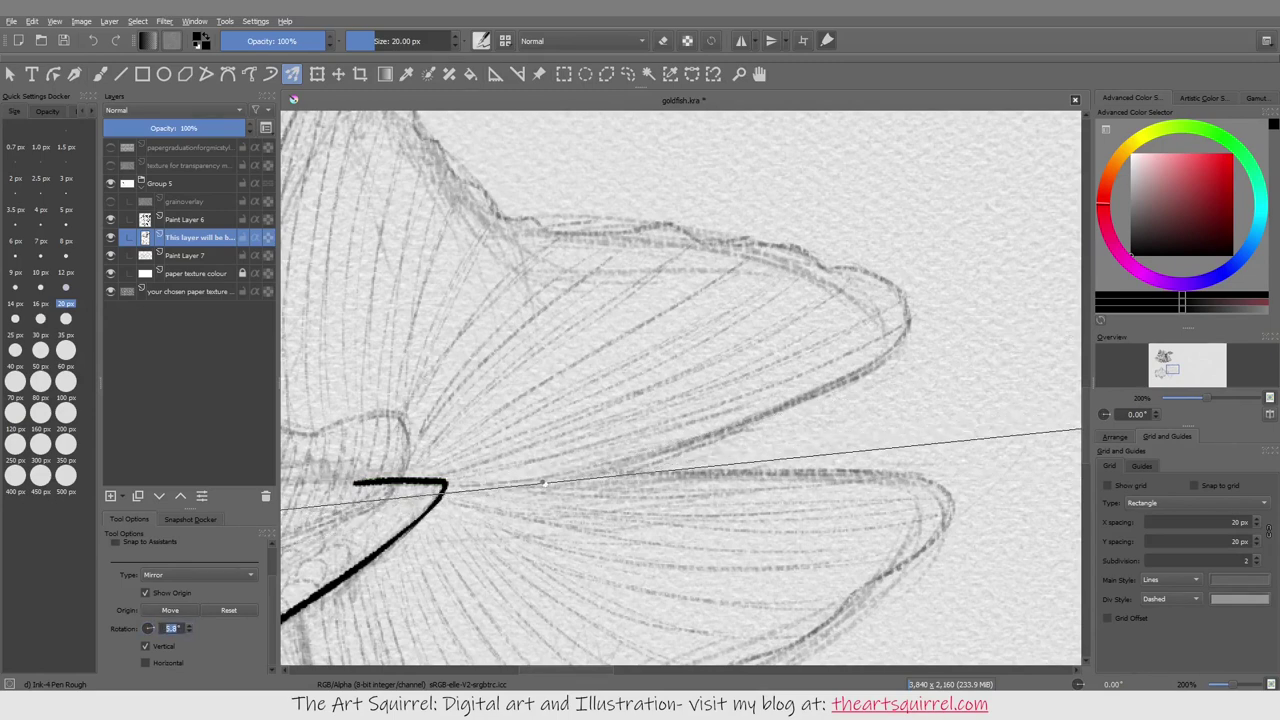
{"action": "type", "text": "15"}
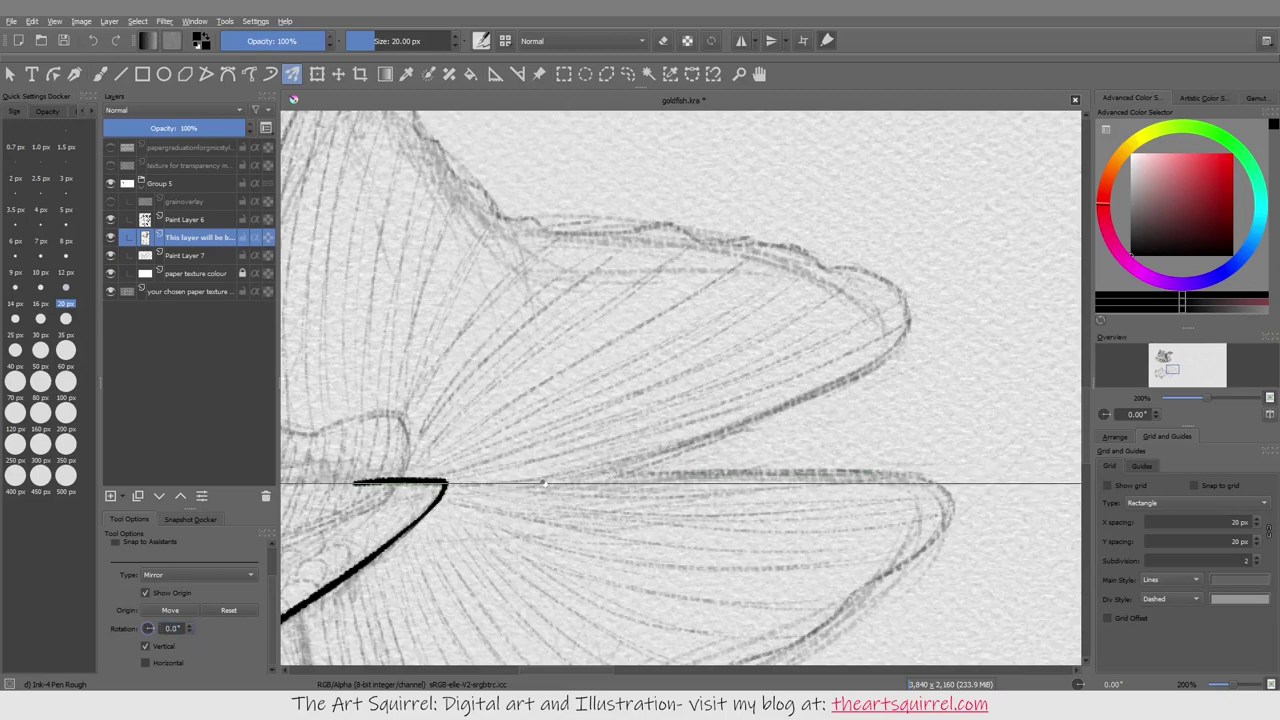
{"action": "key", "text": "Down"}
{"action": "key", "text": "Down"}
{"action": "key", "text": "Down"}
{"action": "key", "text": "Down"}
{"action": "key", "text": "Down"}
{"action": "key", "text": "Down"}
{"action": "key", "text": "Down"}
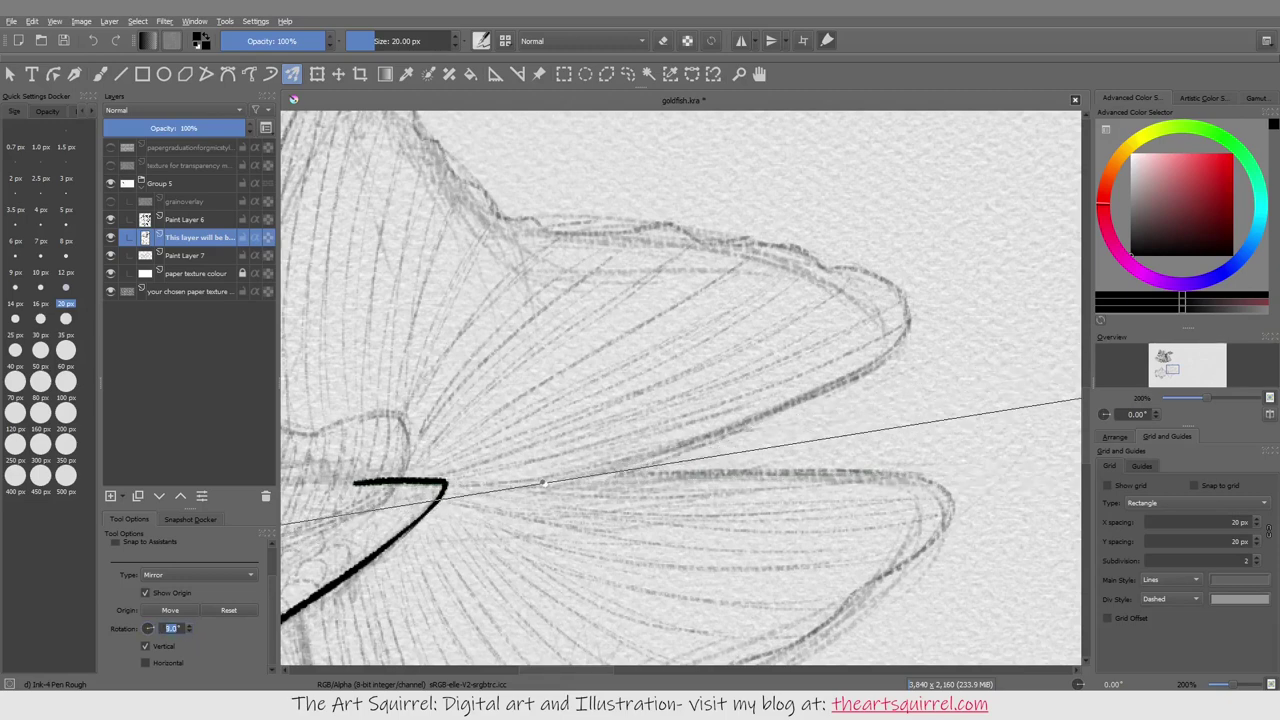
Step: Draw a mirrored test squiggle across the tail fins and undo it
{"action": "left_click_drag", "start_coordinate": [555, 415], "coordinate": [745, 345]}
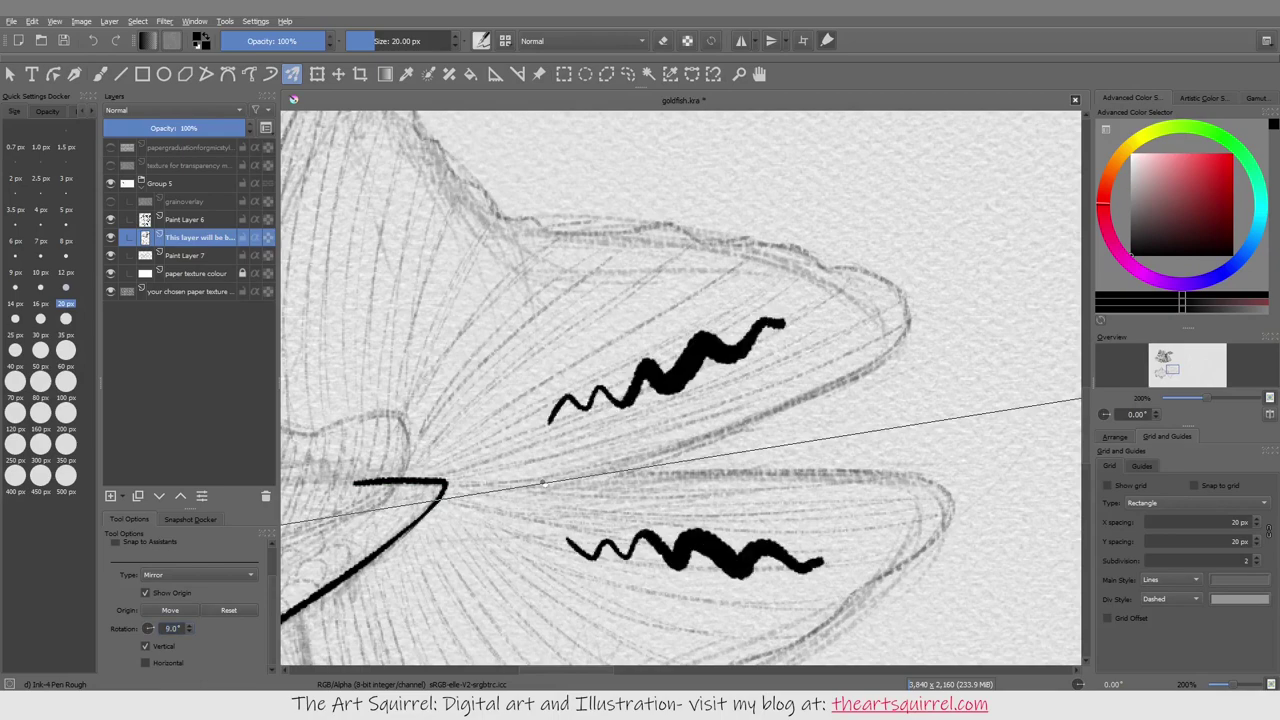
{"action": "key", "text": "ctrl+z"}
{"action": "scroll", "coordinate": [779, 503], "scroll_direction": "down", "scroll_amount": 4}
Step: Ink the wavy upper tail outline and inner fin edges, mirrored onto the lower lobe
{"action": "left_click_drag", "start_coordinate": [567, 265], "coordinate": [522, 470]}
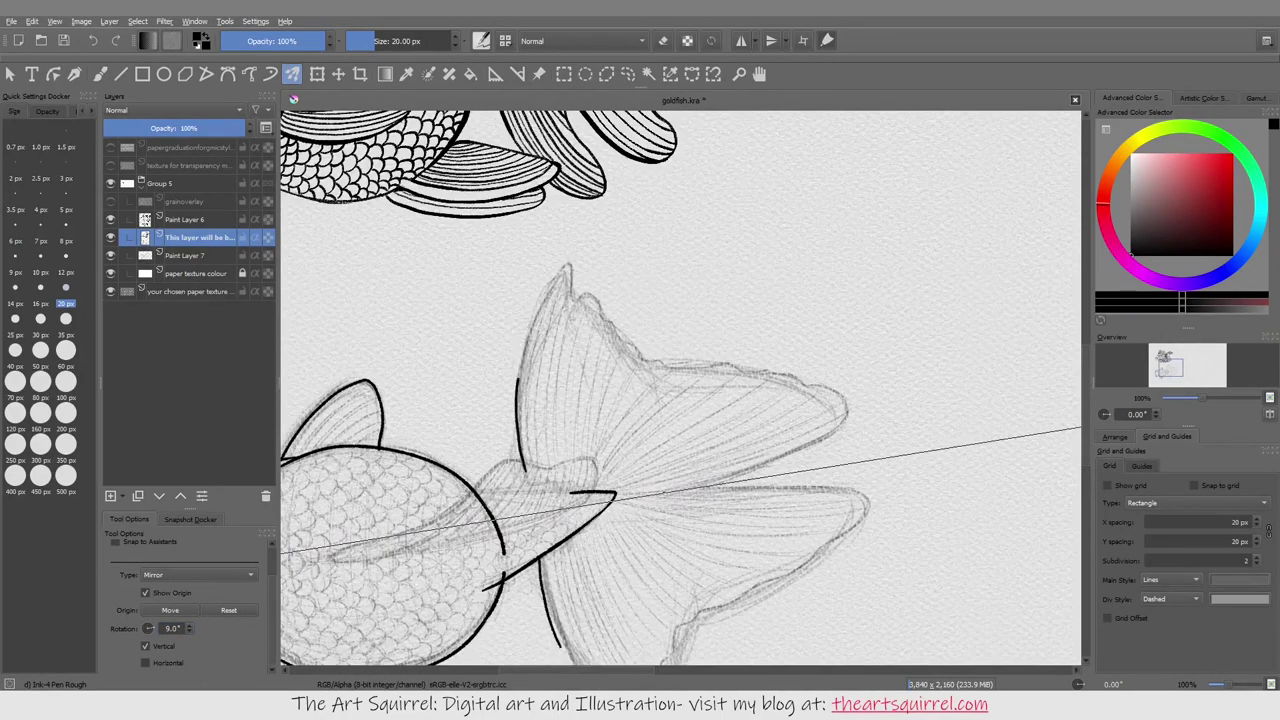
{"action": "left_click_drag", "start_coordinate": [700, 450], "coordinate": [688, 322]}
{"action": "left_click_drag", "start_coordinate": [620, 300], "coordinate": [590, 430]}
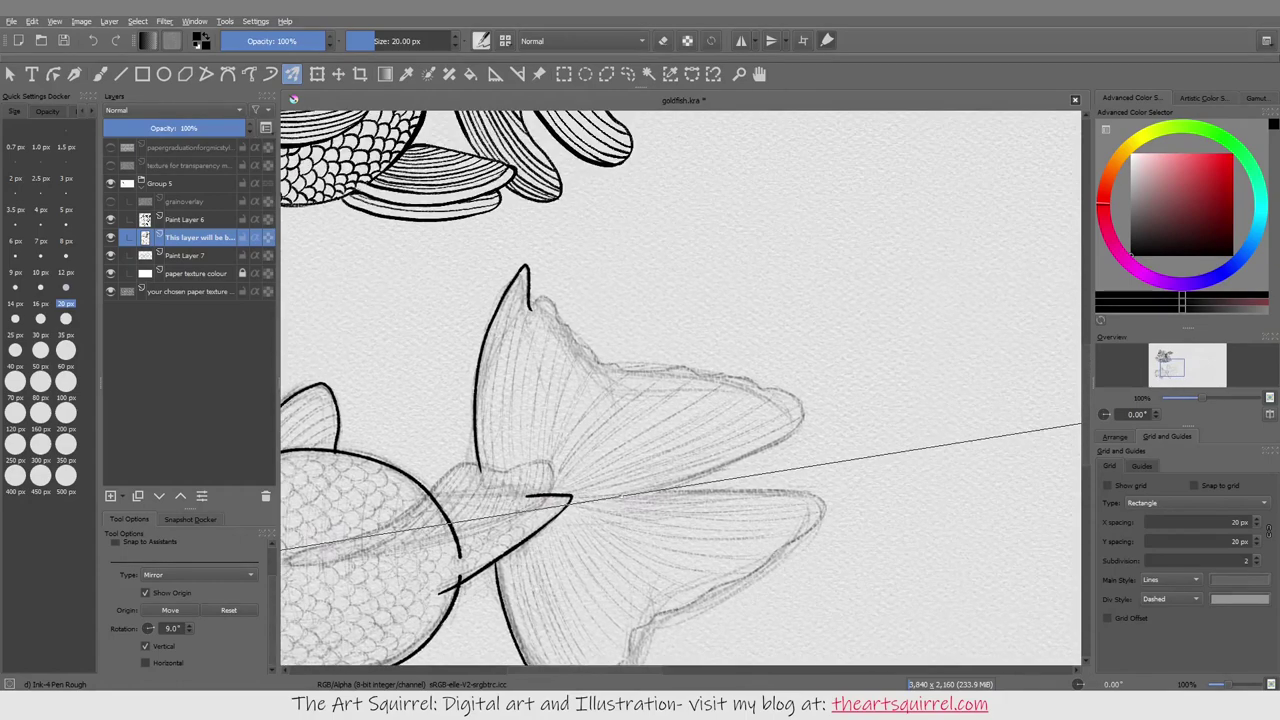
{"action": "mouse_move", "coordinate": [535, 298]}
{"action": "left_mouse_down"}
{"action": "mouse_move", "coordinate": [620, 368]}
{"action": "mouse_move", "coordinate": [805, 412]}
{"action": "mouse_move", "coordinate": [660, 492]}
{"action": "left_mouse_up"}
{"action": "mouse_move", "coordinate": [640, 450]}
{"action": "left_mouse_down"}
{"action": "mouse_move", "coordinate": [655, 370]}
{"action": "mouse_move", "coordinate": [680, 372]}
{"action": "left_mouse_up"}
Step: Try mirrored fin strokes on Paint Layer 6, compare with undo/redo, then remove them
{"action": "key", "text": "b"}
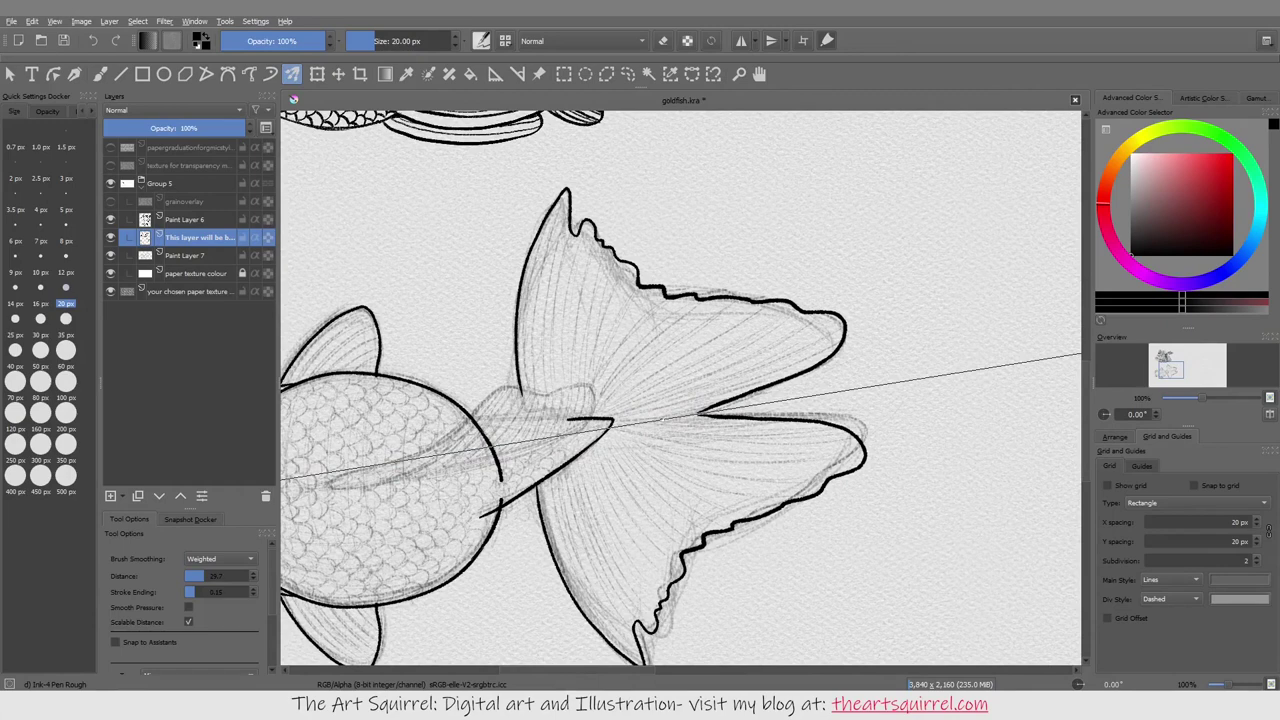
{"action": "left_click_drag", "start_coordinate": [668, 415], "coordinate": [840, 332]}
{"action": "key", "text": "ctrl+z"}
{"action": "left_click", "coordinate": [187, 219]}
{"action": "left_click_drag", "start_coordinate": [690, 412], "coordinate": [822, 342]}
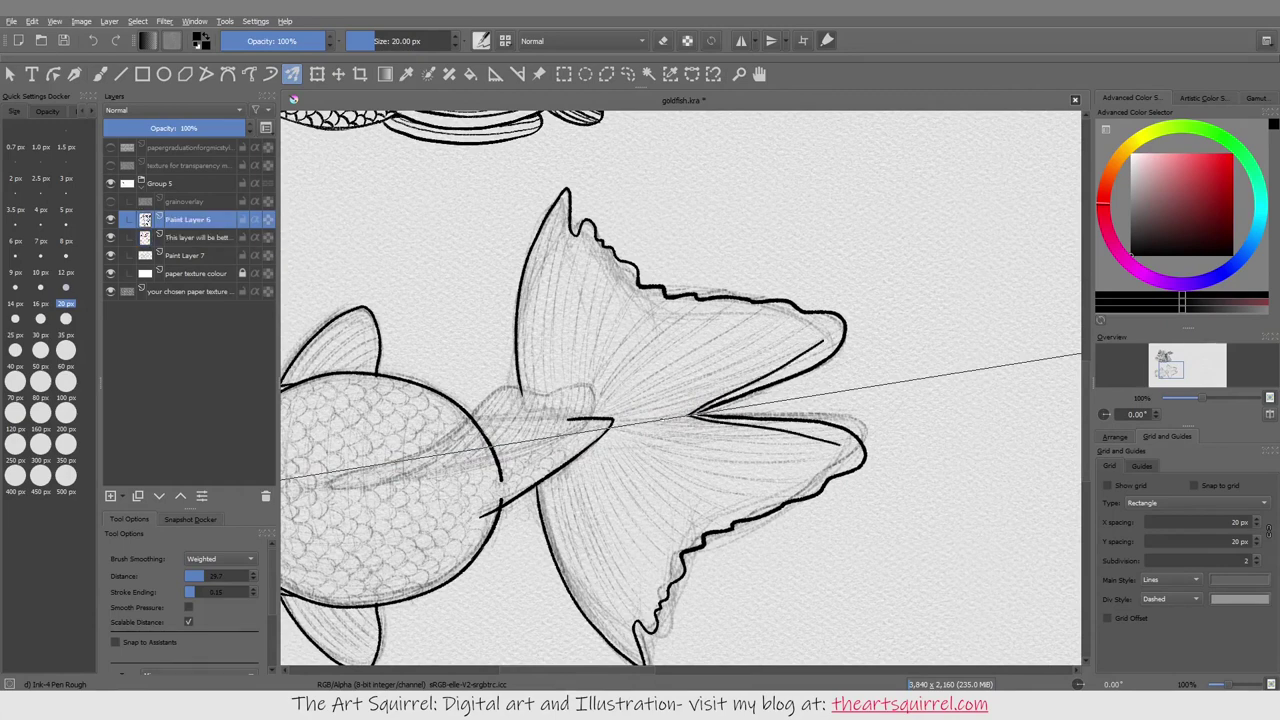
{"action": "key", "text": "ctrl+z"}
{"action": "key", "text": "ctrl+shift+z"}
{"action": "key", "text": "ctrl+z"}
{"action": "key", "text": "ctrl+shift+z"}
{"action": "key", "text": "ctrl+z"}
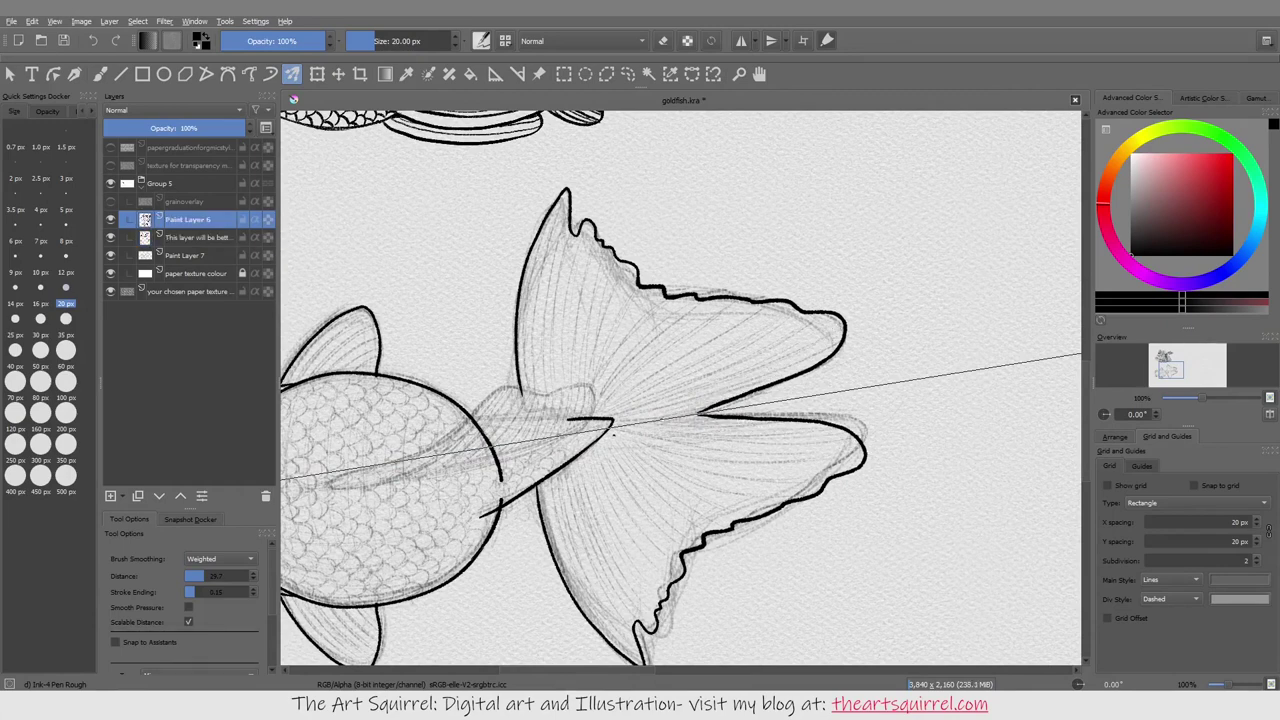
{"action": "key", "text": "ctrl+shift+z"}
{"action": "key", "text": "ctrl+z"}
Step: Switch back to the Freehand Brush and bring the goldfish's head into view
{"action": "key", "text": "b"}
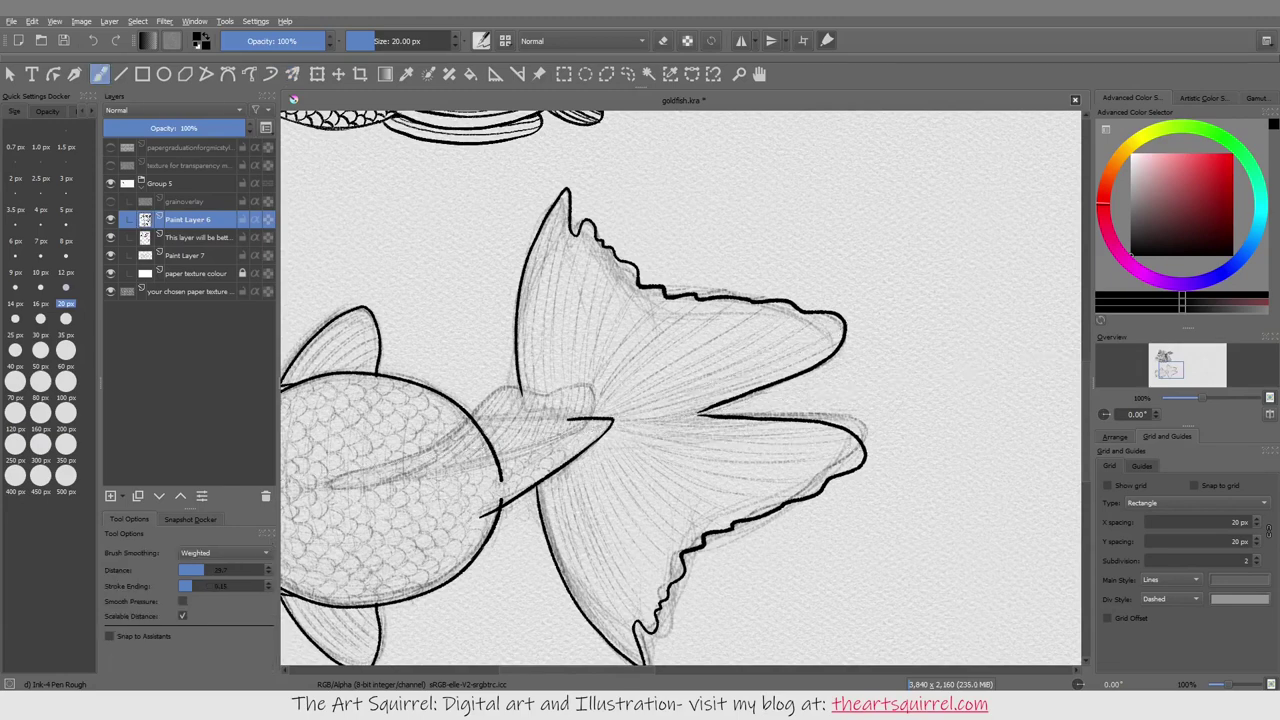
{"action": "right_click", "coordinate": [686, 480]}
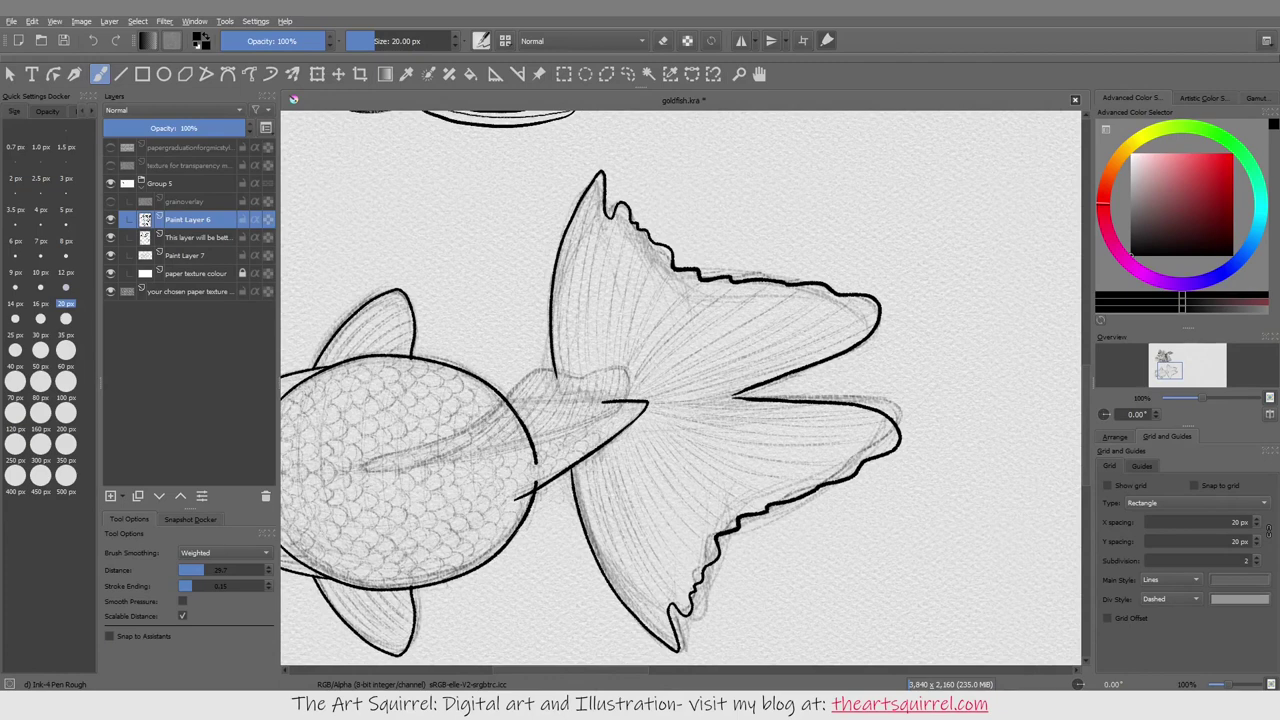
{"action": "key", "text": "q"}
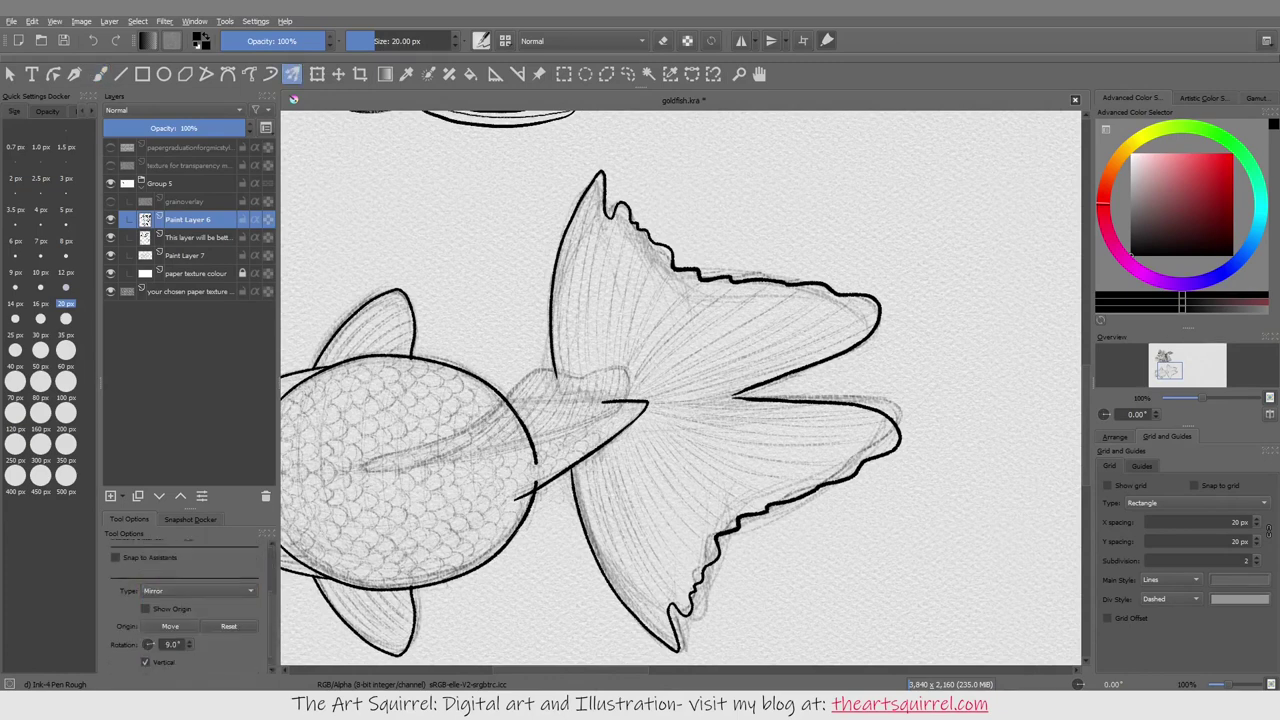
{"action": "key", "text": "b"}
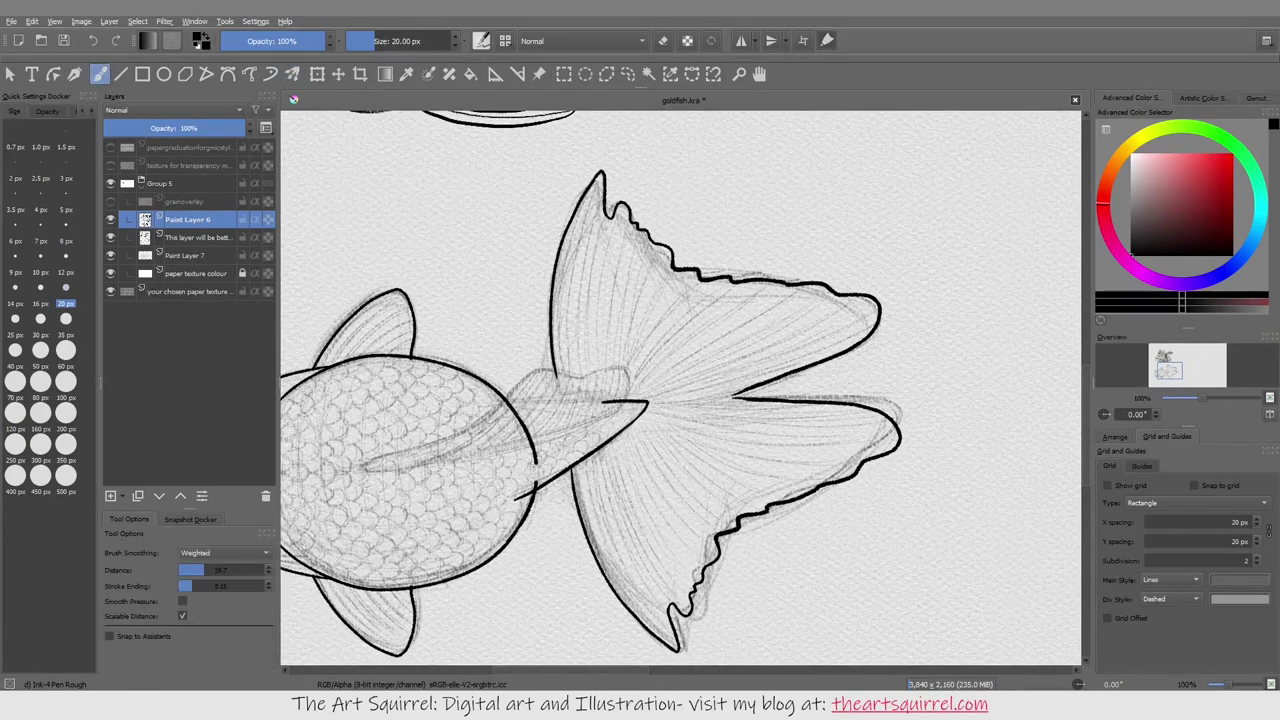
{"action": "mouse_move", "coordinate": [680, 400]}
{"action": "left_mouse_down"}
{"action": "mouse_move", "coordinate": [720, 330]}
{"action": "mouse_move", "coordinate": [728, 398]}
{"action": "left_mouse_up"}
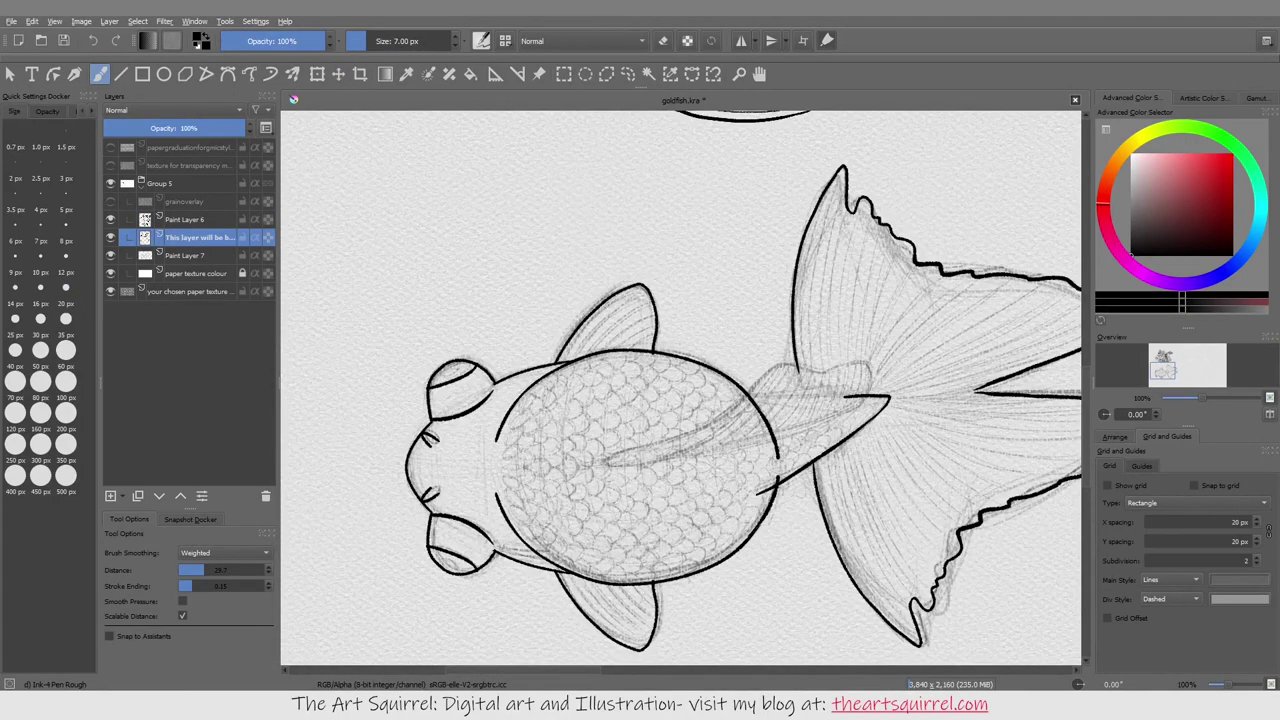
Step: At 20 px brush size, draw the long fin outline across the body
{"action": "left_click", "coordinate": [65, 303]}
{"action": "scroll", "coordinate": [680, 390], "scroll_direction": "up", "scroll_amount": 3}
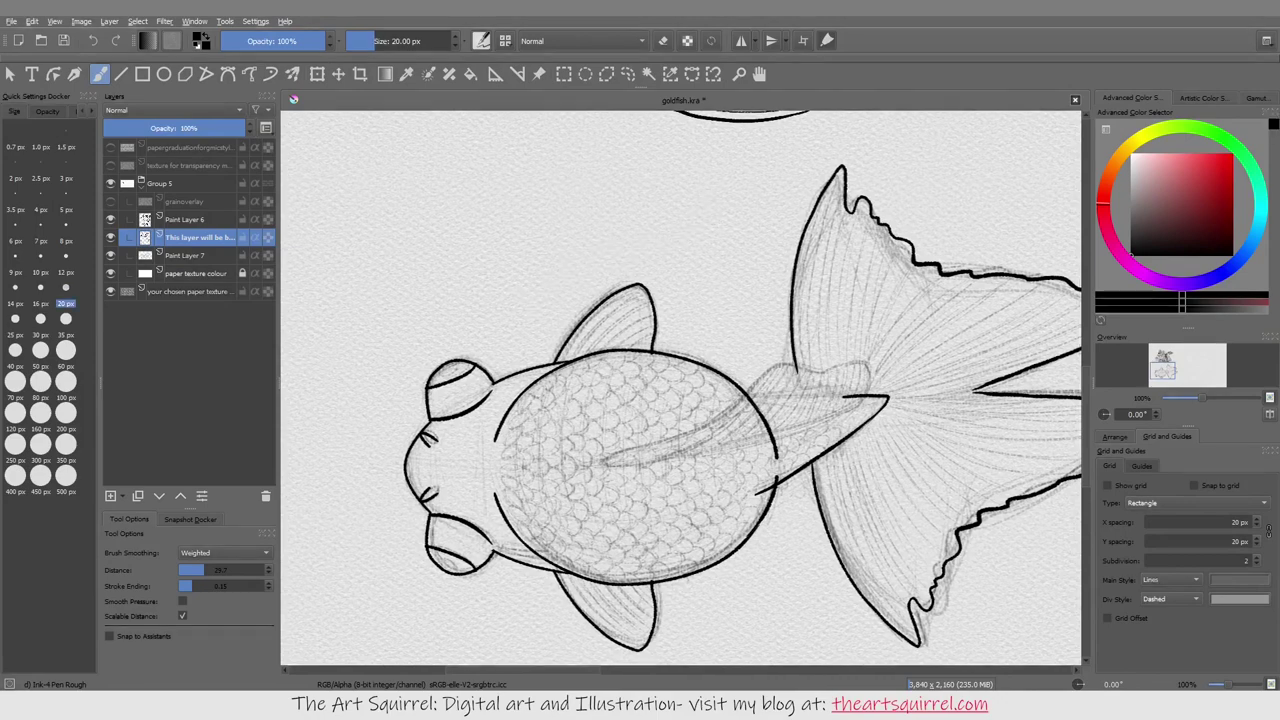
{"action": "scroll", "coordinate": [680, 390], "scroll_direction": "down", "scroll_amount": 2}
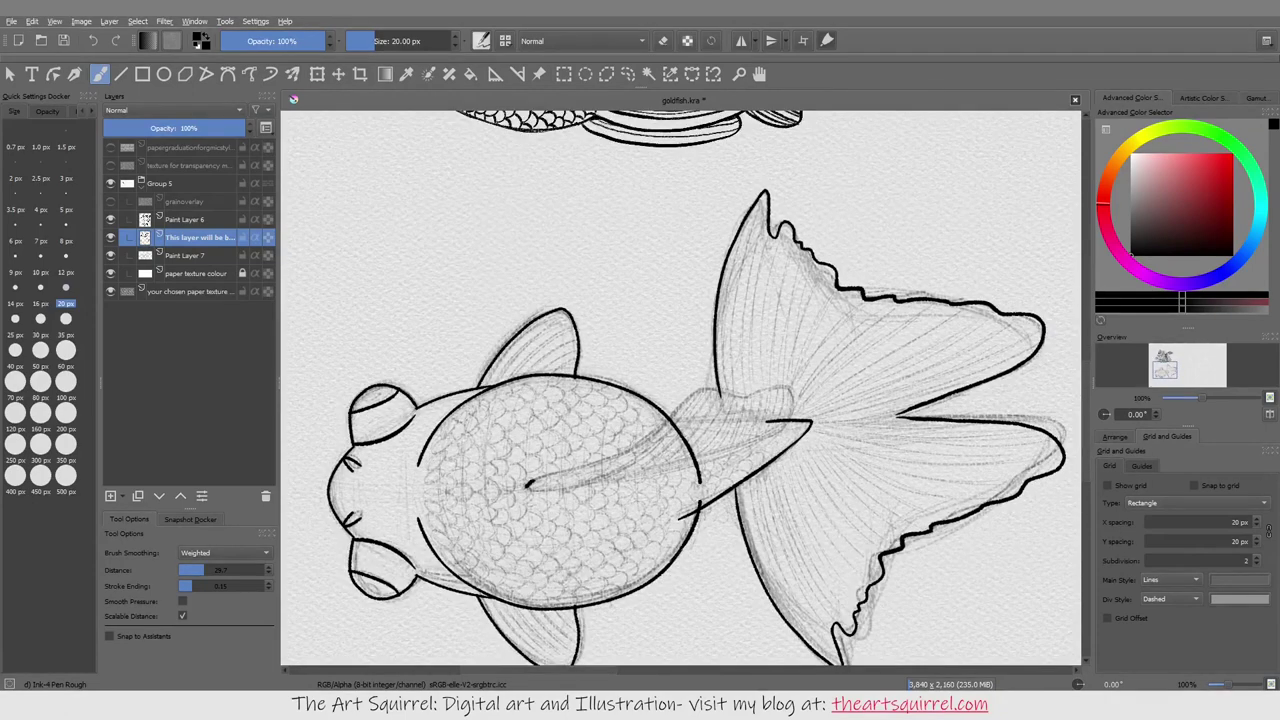
{"action": "left_click_drag", "start_coordinate": [575, 465], "coordinate": [734, 390]}
{"action": "key", "text": "ctrl+z"}
{"action": "mouse_move", "coordinate": [530, 487]}
{"action": "left_mouse_down"}
{"action": "mouse_move", "coordinate": [784, 390]}
{"action": "mouse_move", "coordinate": [530, 490]}
{"action": "left_mouse_up"}
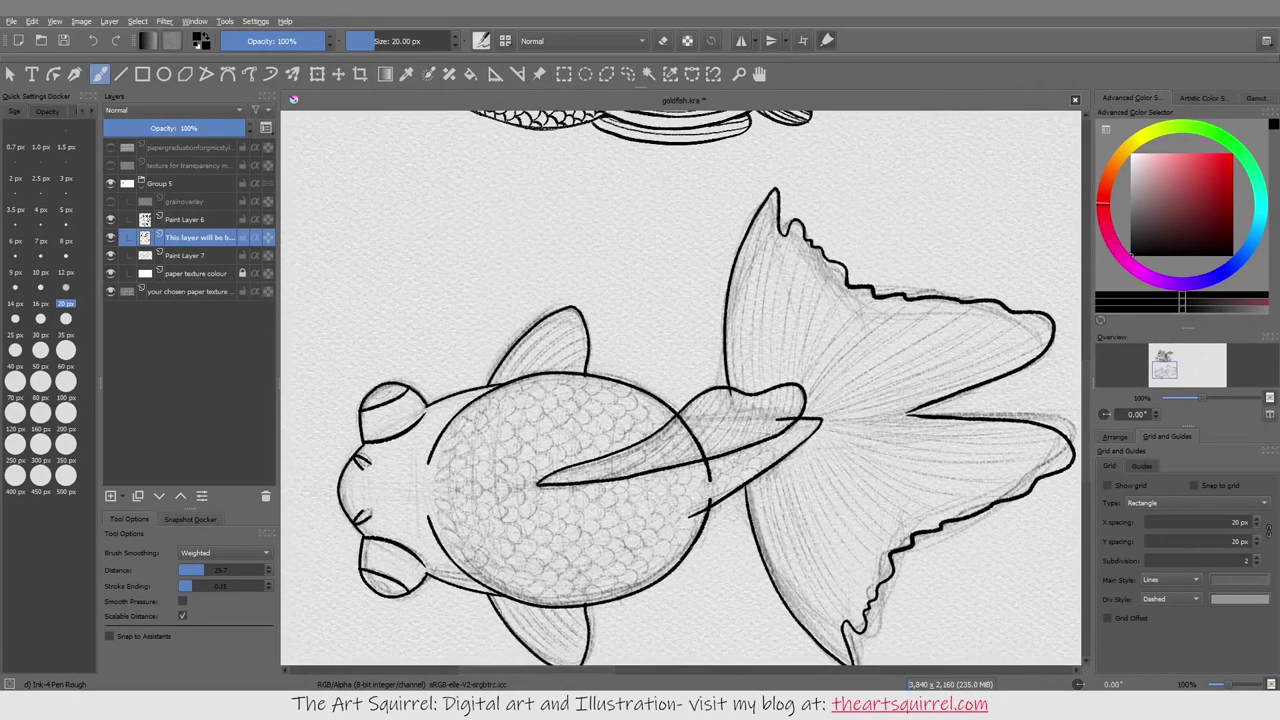
Step: Erase gaps in the fin stroke and redraw its lower edge as one continuous line
{"action": "key", "text": "e"}
{"action": "left_click_drag", "start_coordinate": [612, 468], "coordinate": [676, 458]}
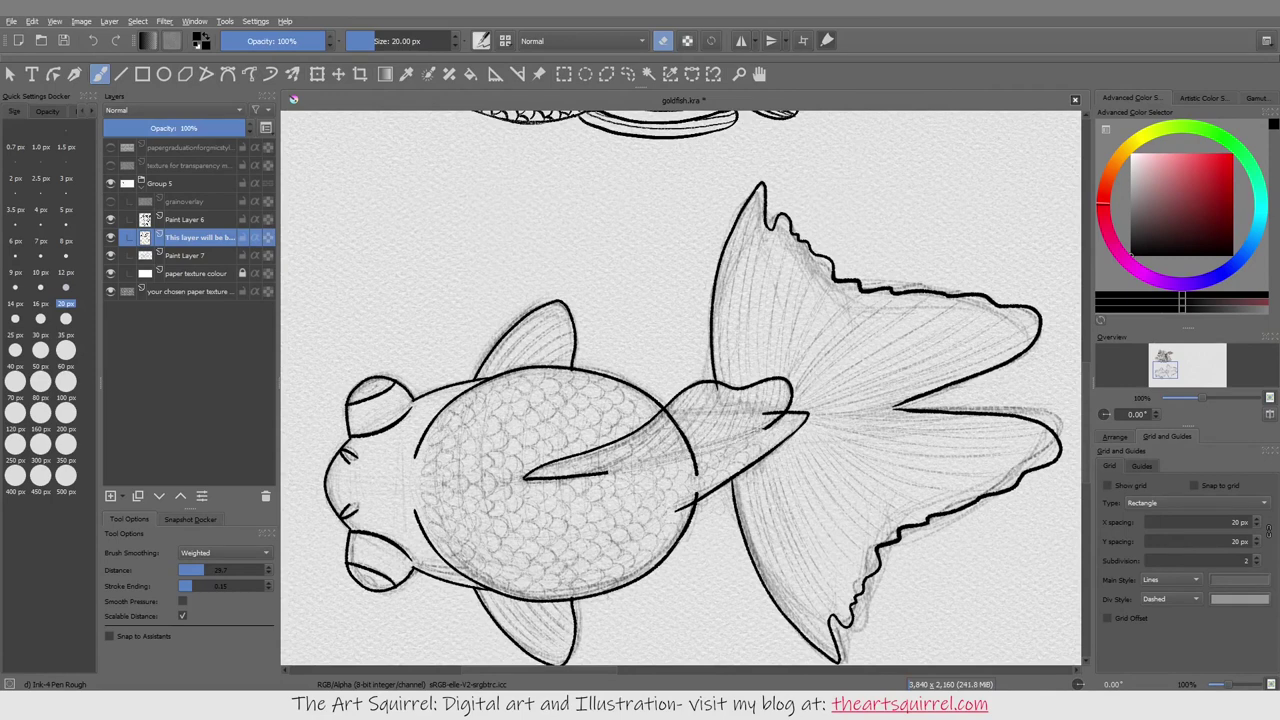
{"action": "mouse_move", "coordinate": [555, 477]}
{"action": "left_mouse_down"}
{"action": "mouse_move", "coordinate": [570, 477]}
{"action": "mouse_move", "coordinate": [524, 478]}
{"action": "mouse_move", "coordinate": [647, 467]}
{"action": "left_mouse_up"}
{"action": "key", "text": "e"}
{"action": "key", "text": "ctrl+z"}
{"action": "mouse_move", "coordinate": [524, 481]}
{"action": "left_mouse_down"}
{"action": "mouse_move", "coordinate": [700, 455]}
{"action": "mouse_move", "coordinate": [805, 413]}
{"action": "left_mouse_up"}
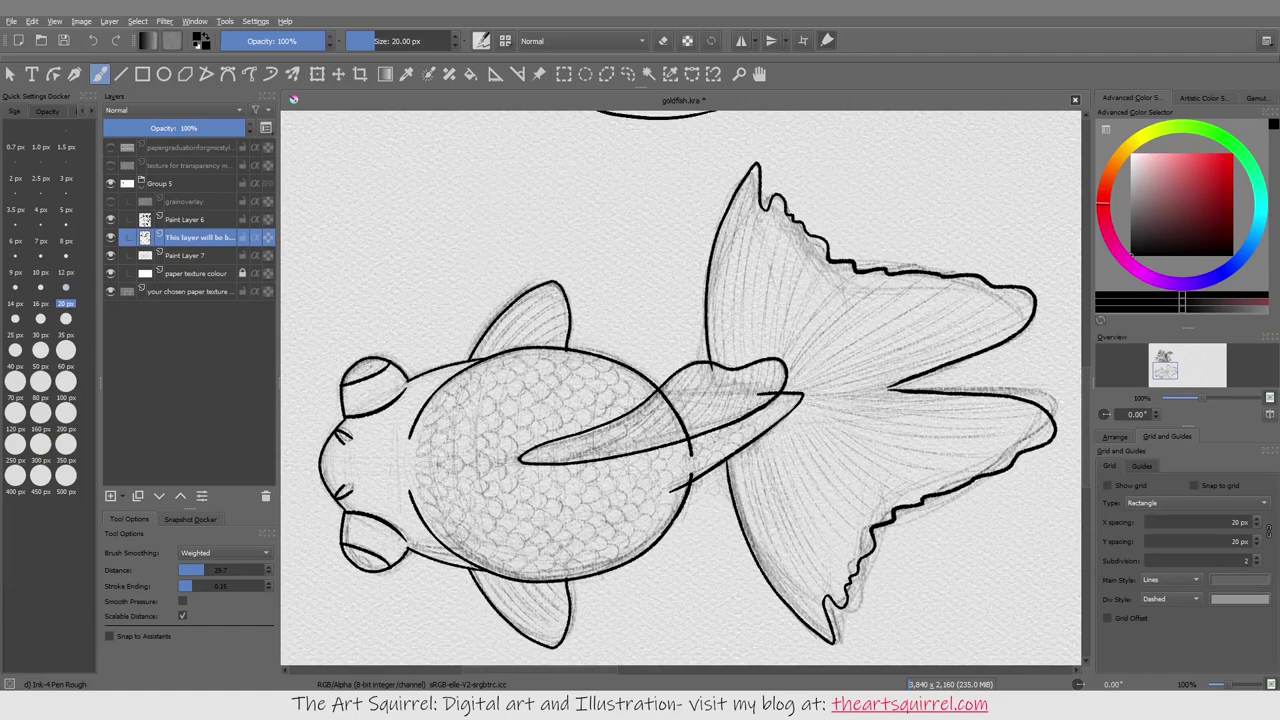
Step: Reset the canvas rotation to 0° and pan around the fin with the eraser ready
{"action": "key", "text": "4"}
{"action": "key", "text": "4"}
{"action": "key", "text": "5"}
{"action": "key", "text": "e"}
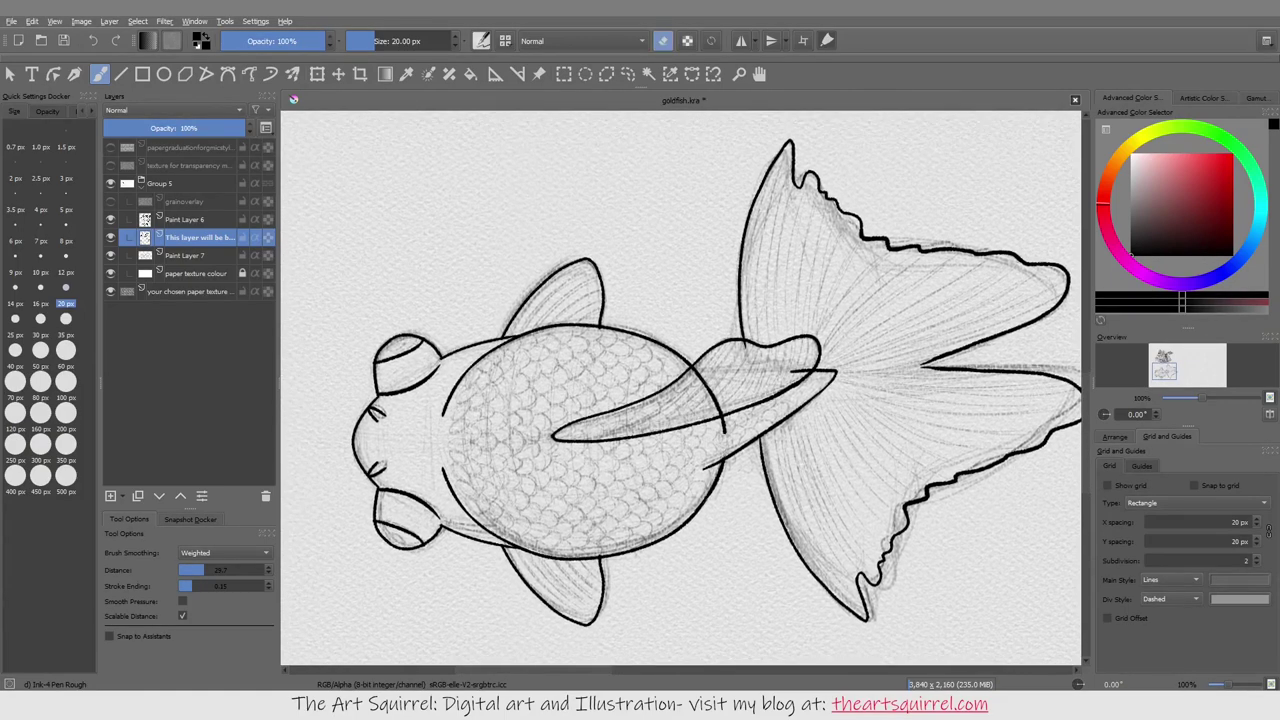
{"action": "left_click_drag", "start_coordinate": [698, 376], "coordinate": [688, 428]}
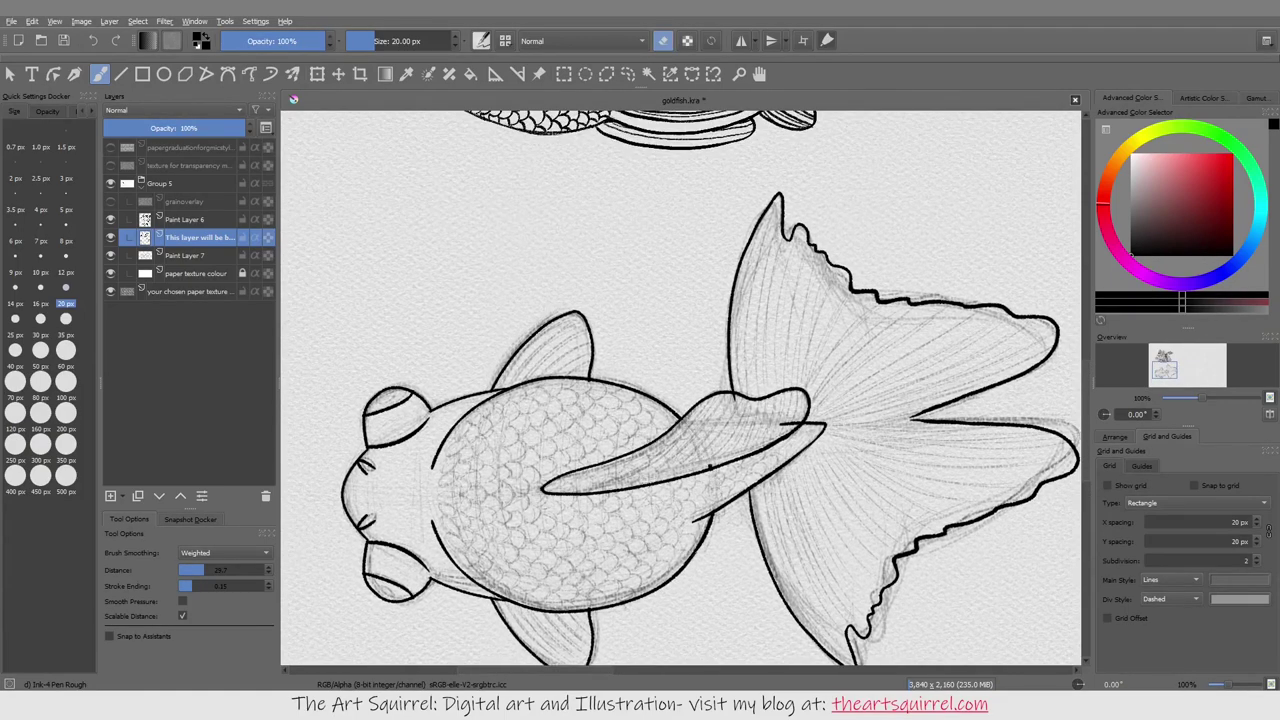
{"action": "scroll", "coordinate": [696, 388], "scroll_direction": "down", "scroll_amount": 1}
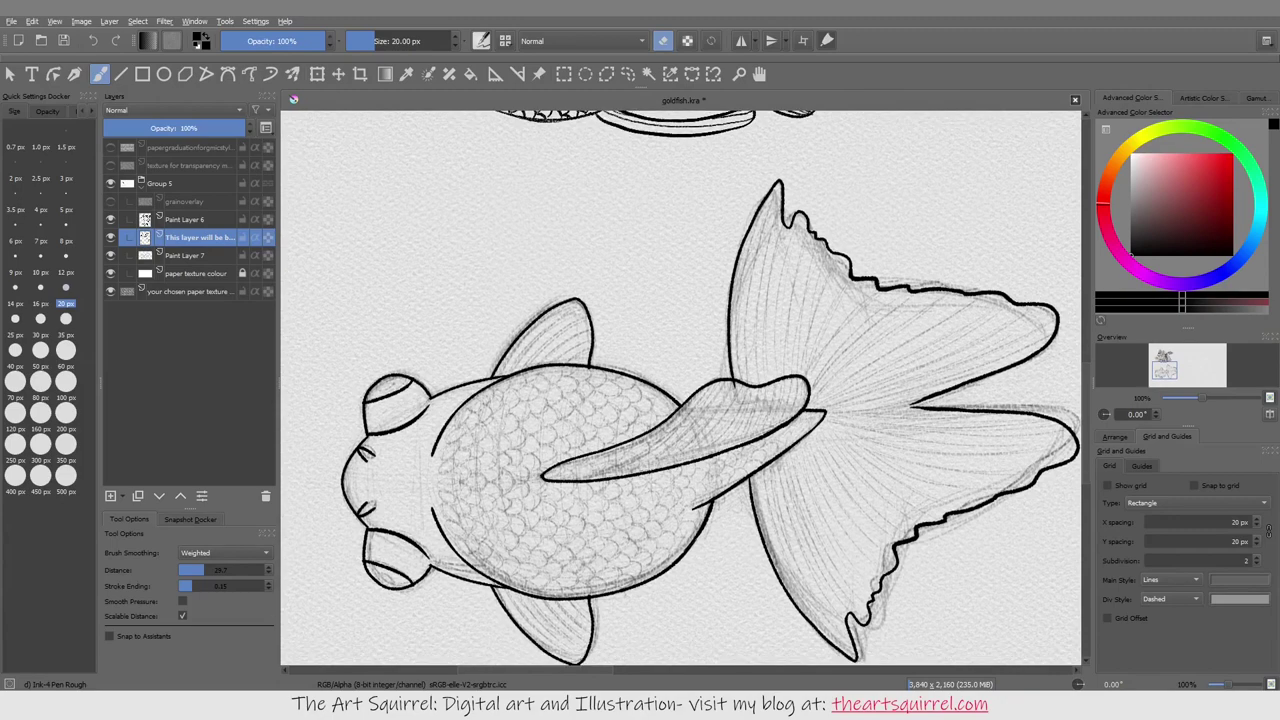
{"action": "scroll", "coordinate": [696, 388], "scroll_direction": "down", "scroll_amount": 1}
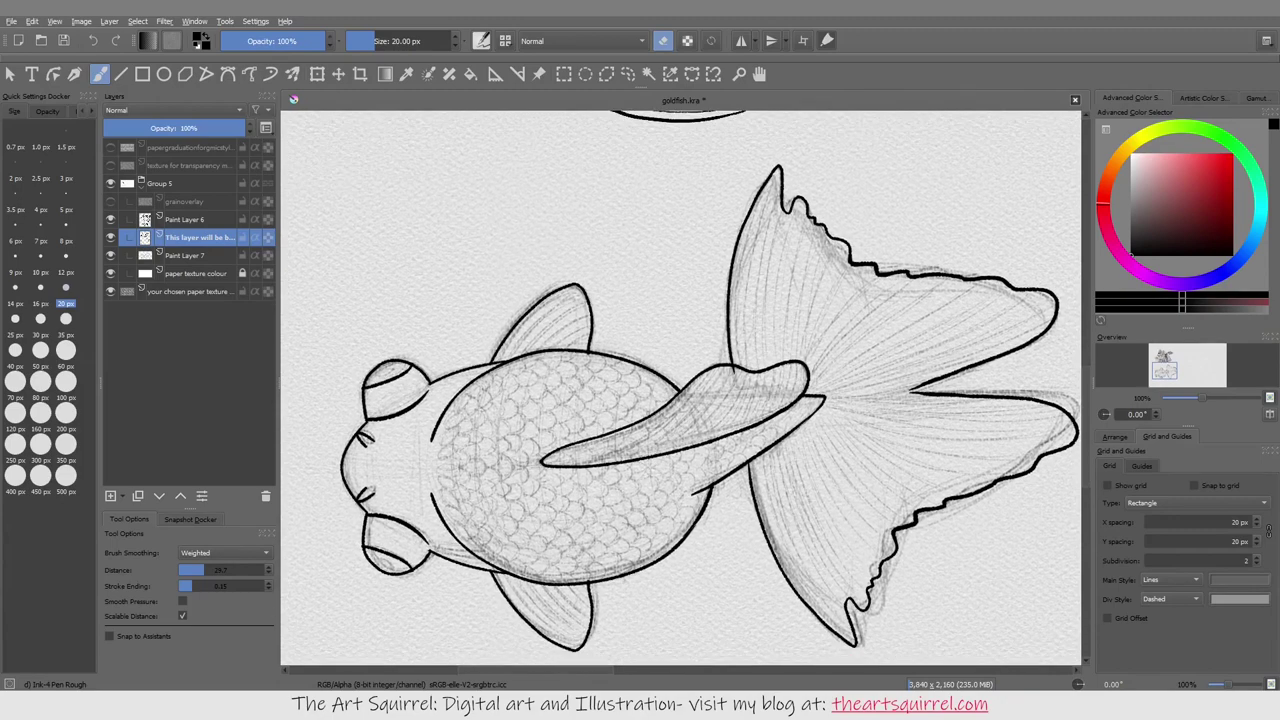
{"action": "mouse_move", "coordinate": [696, 388]}
{"action": "left_mouse_down"}
{"action": "mouse_move", "coordinate": [782, 402]}
{"action": "mouse_move", "coordinate": [627, 420]}
{"action": "mouse_move", "coordinate": [654, 363]}
{"action": "left_mouse_up"}
{"action": "key", "text": "e"}
{"action": "key", "text": "e"}
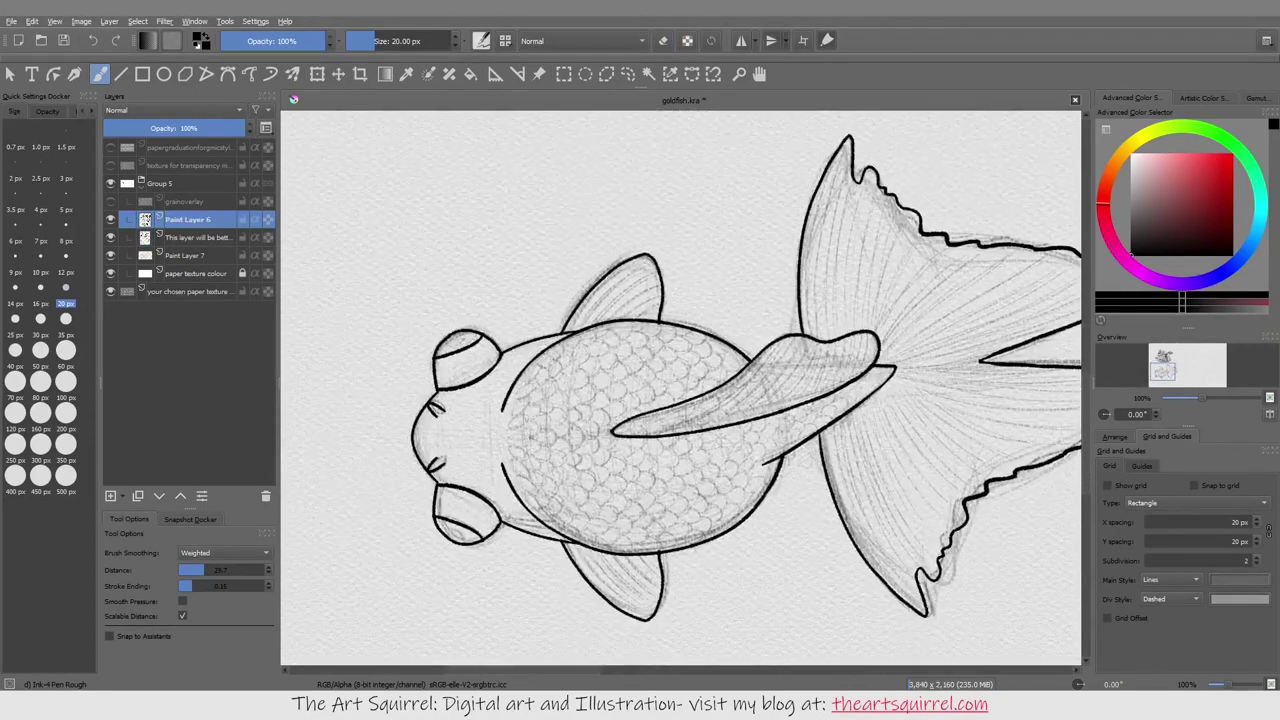
Step: Turn on horizontal mirroring and ink mirrored hatch lines on the upper and lower fins
{"action": "left_click", "coordinate": [771, 40]}
{"action": "left_click_drag", "start_coordinate": [578, 326], "coordinate": [640, 262]}
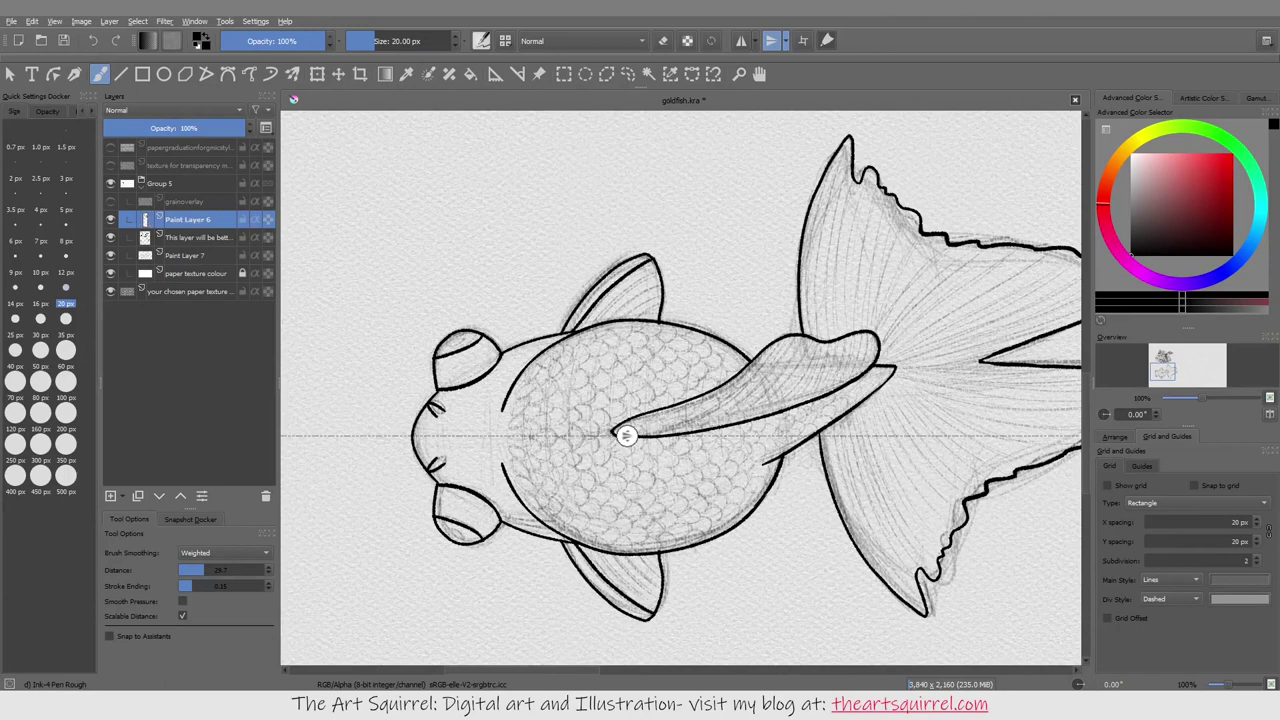
{"action": "key", "text": "ctrl+z"}
{"action": "mouse_move", "coordinate": [582, 328]}
{"action": "left_mouse_down"}
{"action": "mouse_move", "coordinate": [644, 264]}
{"action": "mouse_move", "coordinate": [656, 276]}
{"action": "left_mouse_up"}
{"action": "left_click_drag", "start_coordinate": [622, 320], "coordinate": [660, 298]}
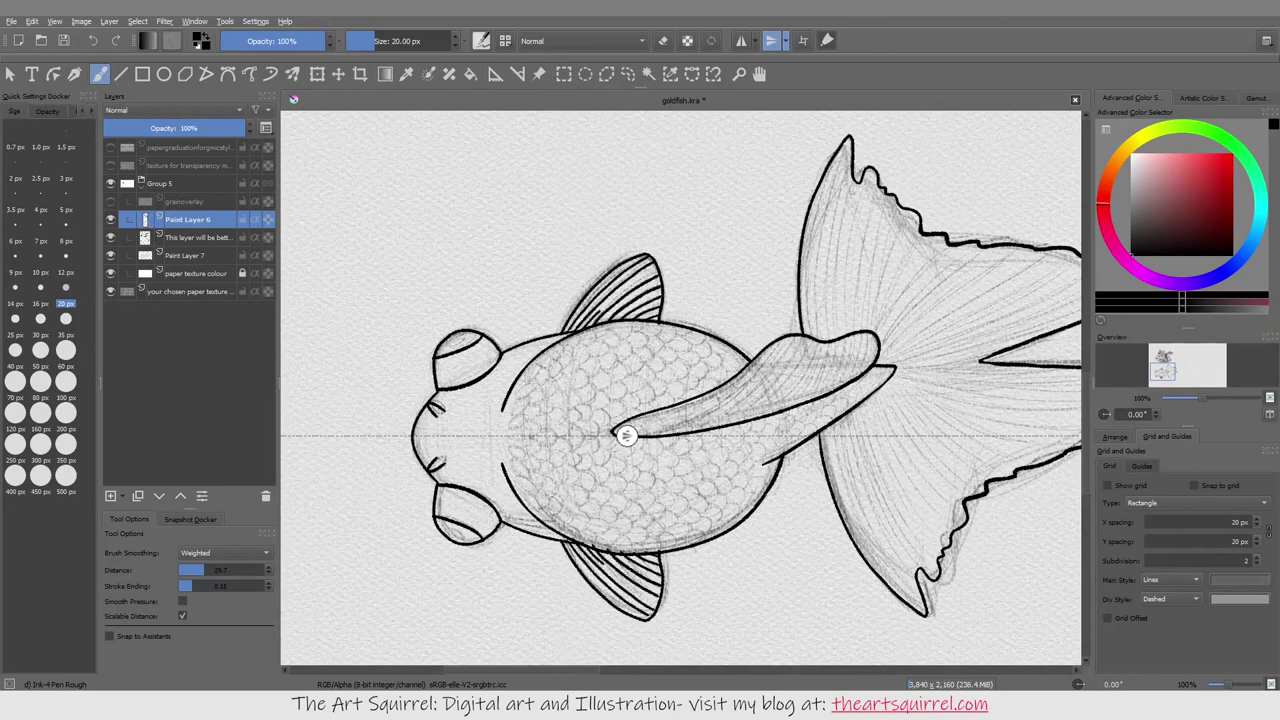
{"action": "key", "text": "ctrl+z"}
{"action": "key", "text": "ctrl+z"}
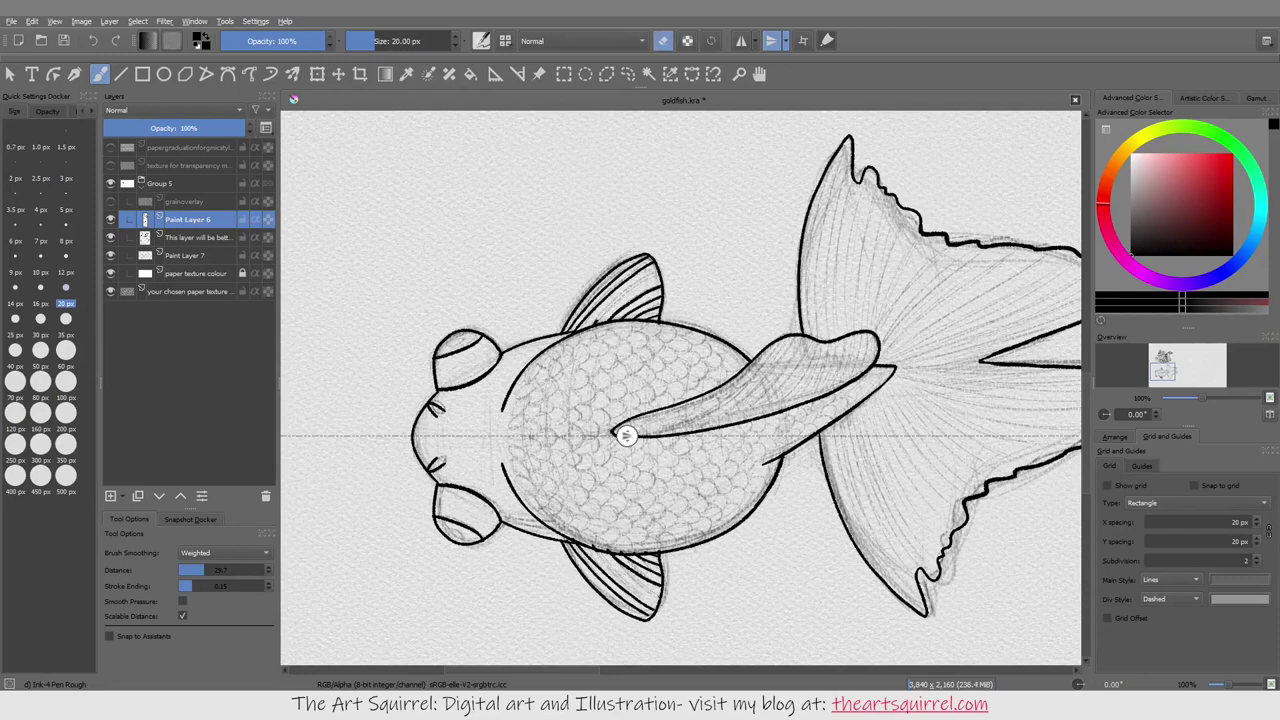
{"action": "key", "text": "ctrl+shift+z"}
{"action": "key", "text": "ctrl+shift+z"}
{"action": "key", "text": "ctrl+z"}
{"action": "key", "text": "ctrl+z"}
{"action": "key", "text": "ctrl+z"}
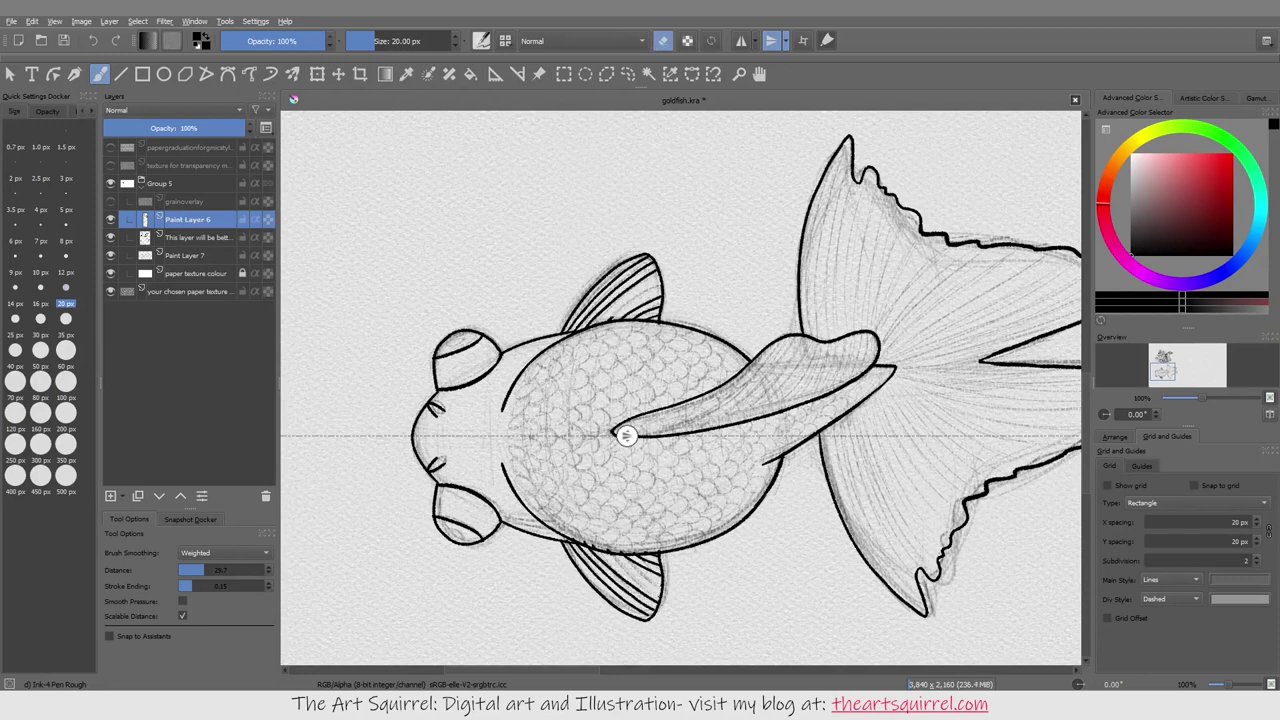
{"action": "key", "text": "ctrl+shift+z"}
{"action": "key", "text": "ctrl+shift+z"}
{"action": "key", "text": "ctrl+shift+z"}
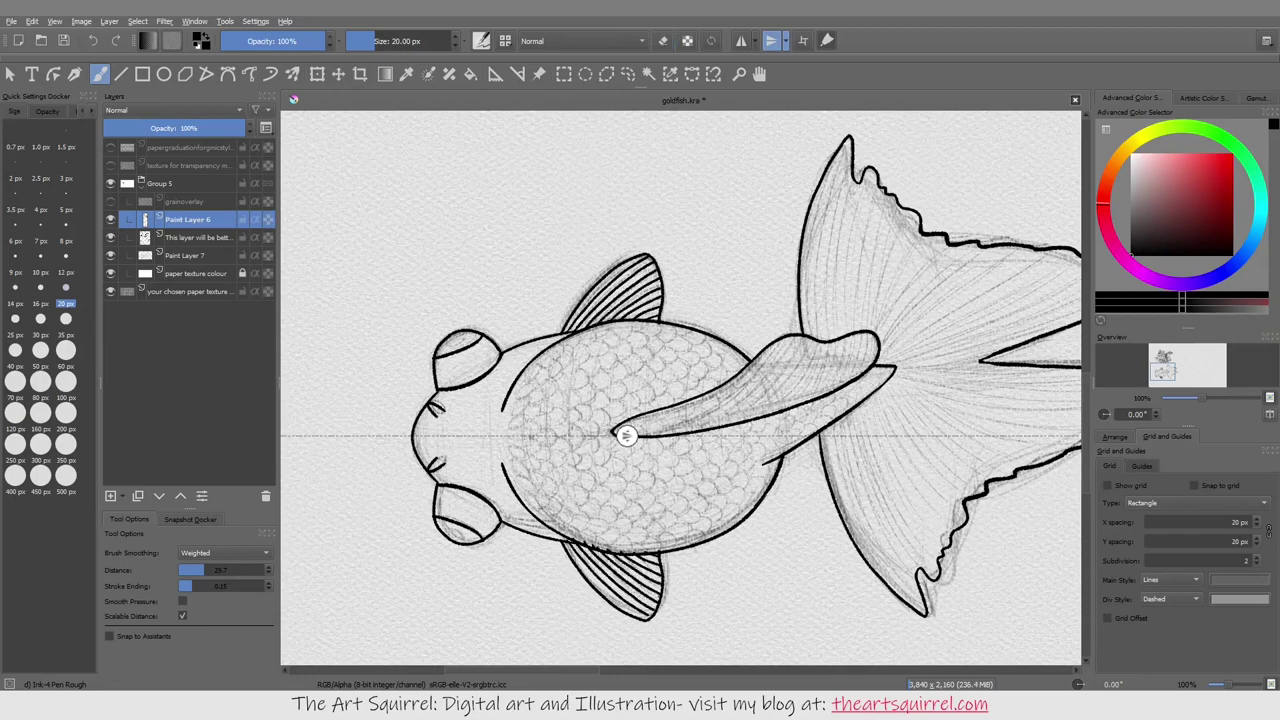
{"action": "key", "text": "e"}
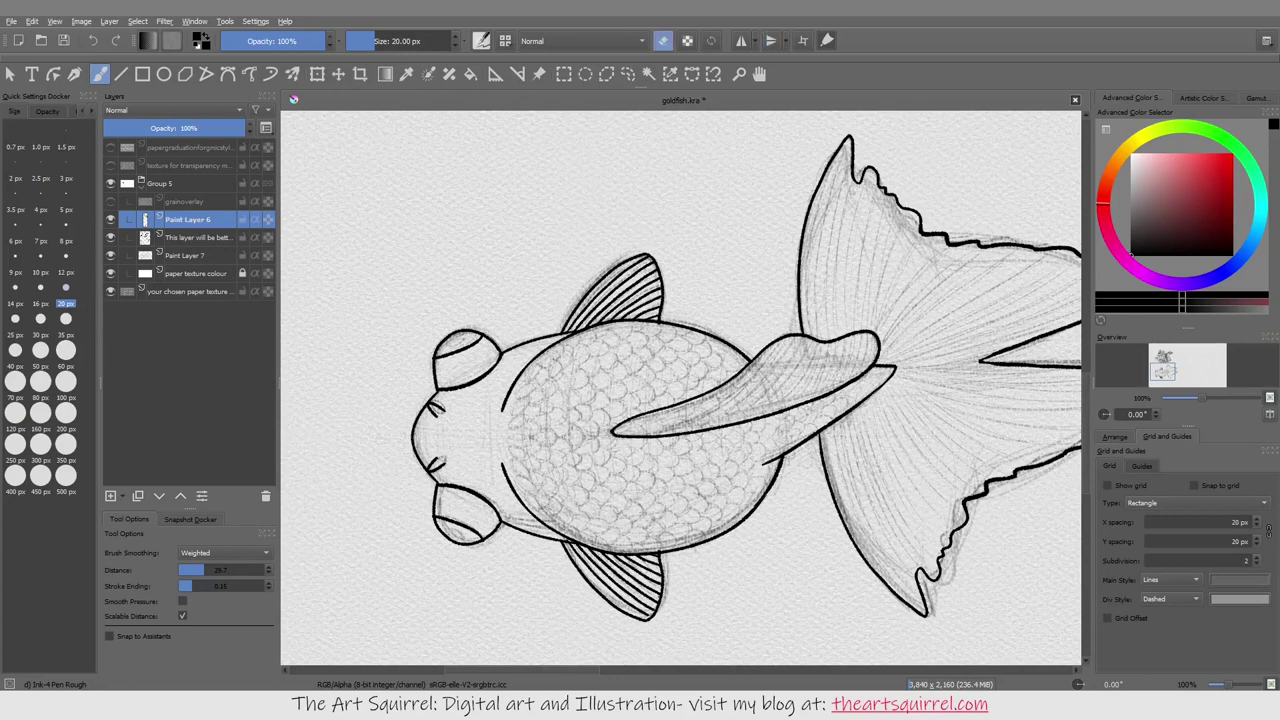
{"action": "key", "text": "e"}
Step: Draw the first mirrored scale arcs at the mouth and the first scale column, redoing misdrawn arcs
{"action": "mouse_move", "coordinate": [505, 399]}
{"action": "left_mouse_down"}
{"action": "mouse_move", "coordinate": [517, 409]}
{"action": "mouse_move", "coordinate": [505, 418]}
{"action": "left_mouse_up"}
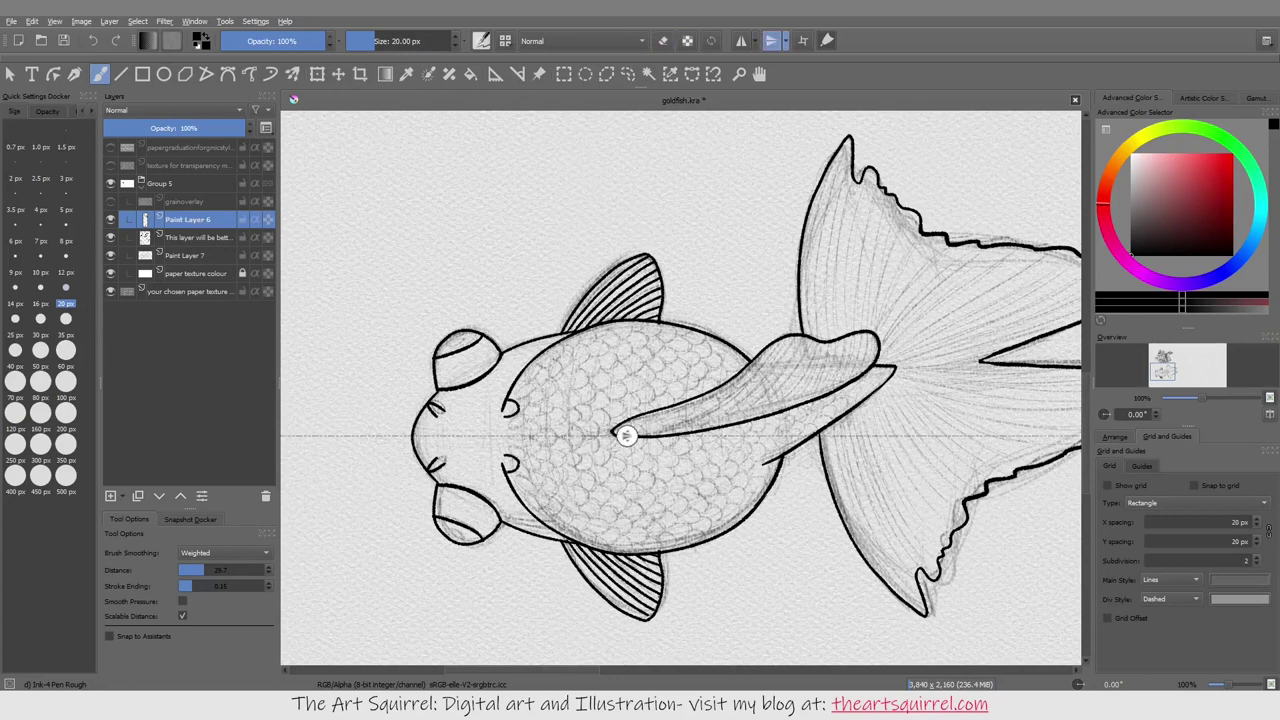
{"action": "key", "text": "ctrl+z"}
{"action": "mouse_move", "coordinate": [504, 411]}
{"action": "left_mouse_down"}
{"action": "mouse_move", "coordinate": [505, 428]}
{"action": "mouse_move", "coordinate": [505, 415]}
{"action": "mouse_move", "coordinate": [518, 421]}
{"action": "left_mouse_up"}
{"action": "left_click_drag", "start_coordinate": [518, 420], "coordinate": [519, 435]}
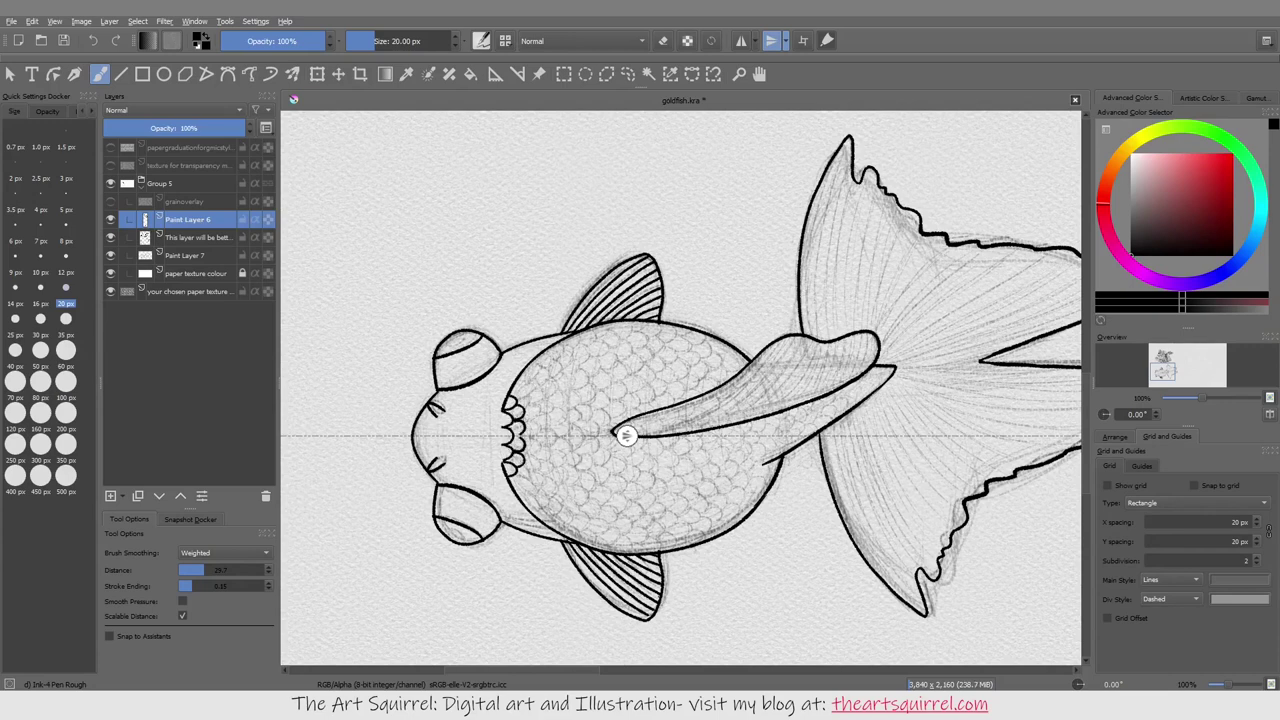
{"action": "left_click_drag", "start_coordinate": [518, 381], "coordinate": [548, 437]}
{"action": "key", "text": "ctrl+z"}
{"action": "key", "text": "ctrl+z"}
{"action": "key", "text": "ctrl+z"}
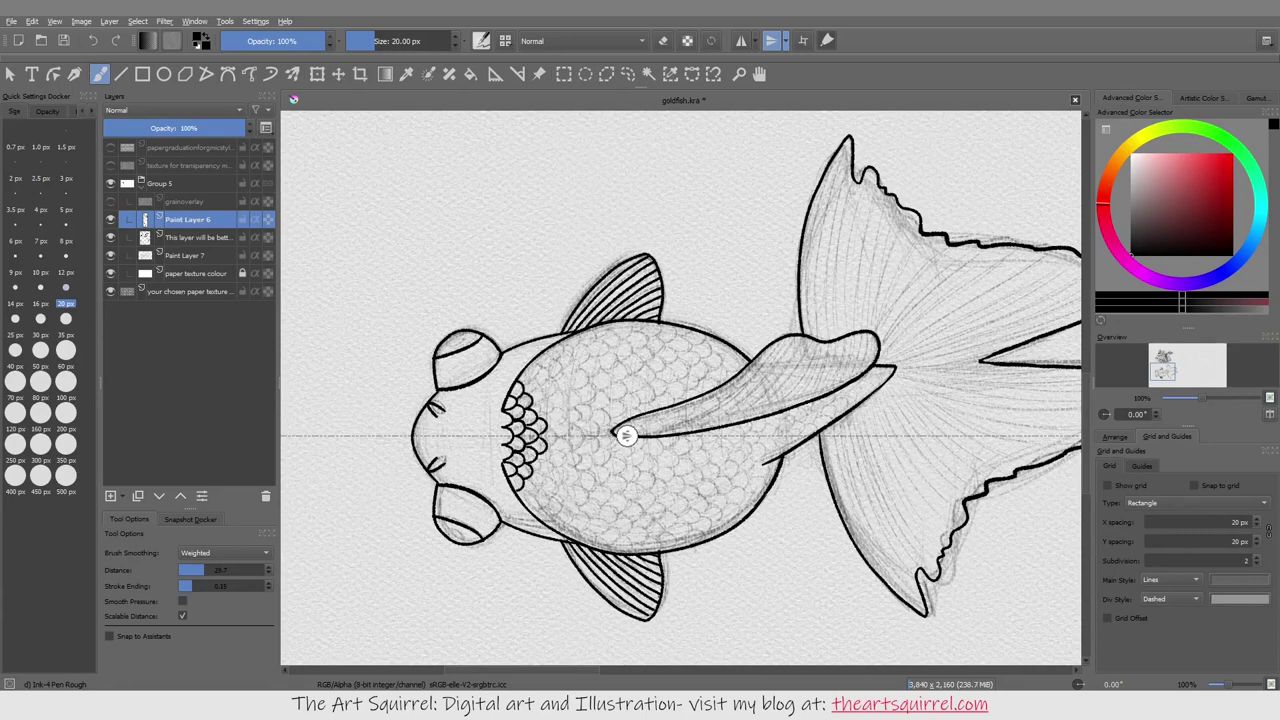
{"action": "left_click_drag", "start_coordinate": [525, 370], "coordinate": [551, 413]}
{"action": "key", "text": "ctrl+z"}
{"action": "key", "text": "ctrl+z"}
{"action": "key", "text": "ctrl+z"}
{"action": "key", "text": "ctrl+z"}
{"action": "mouse_move", "coordinate": [541, 370]}
{"action": "left_mouse_down"}
{"action": "mouse_move", "coordinate": [558, 421]}
{"action": "mouse_move", "coordinate": [559, 404]}
{"action": "left_mouse_up"}
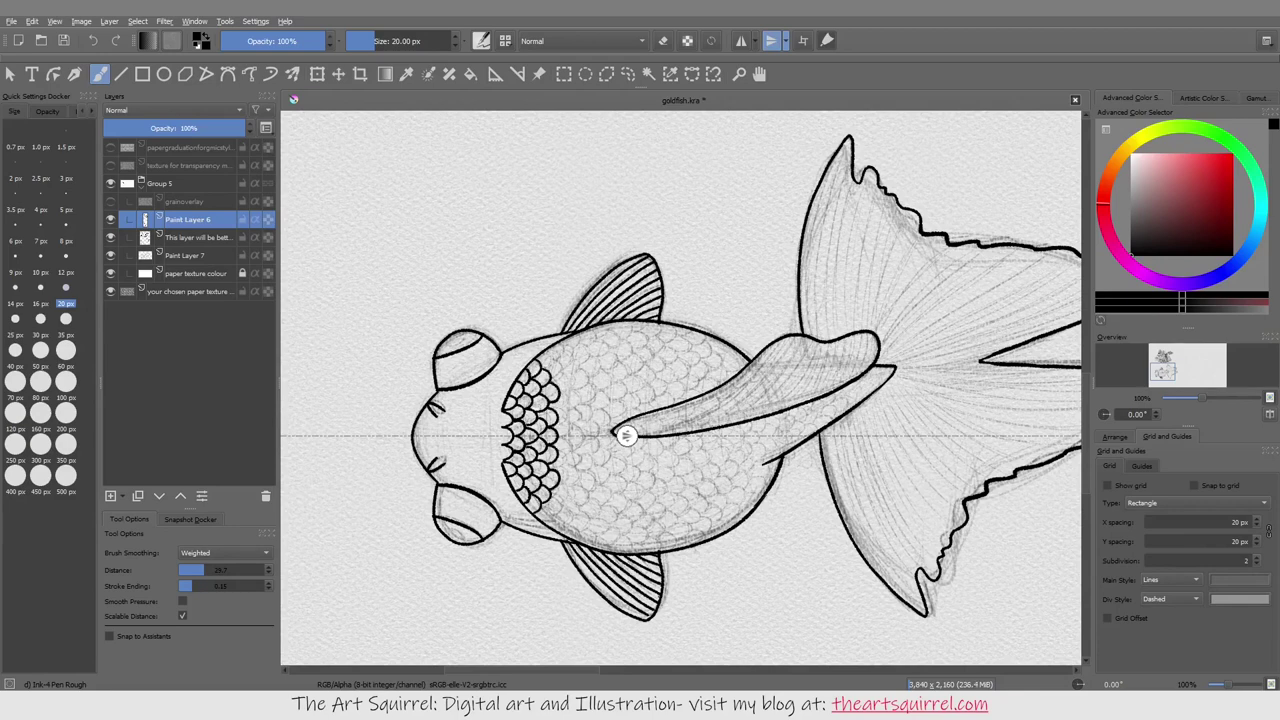
{"action": "key", "text": "ctrl+z"}
{"action": "left_click_drag", "start_coordinate": [541, 350], "coordinate": [566, 380]}
{"action": "mouse_move", "coordinate": [553, 341]}
{"action": "left_mouse_down"}
{"action": "mouse_move", "coordinate": [573, 367]}
{"action": "mouse_move", "coordinate": [581, 436]}
{"action": "left_mouse_up"}
{"action": "key", "text": "ctrl+z"}
Step: Ink the next columns of mirrored scales beside the centre line, extending toward the belly
{"action": "key", "text": "ctrl+z"}
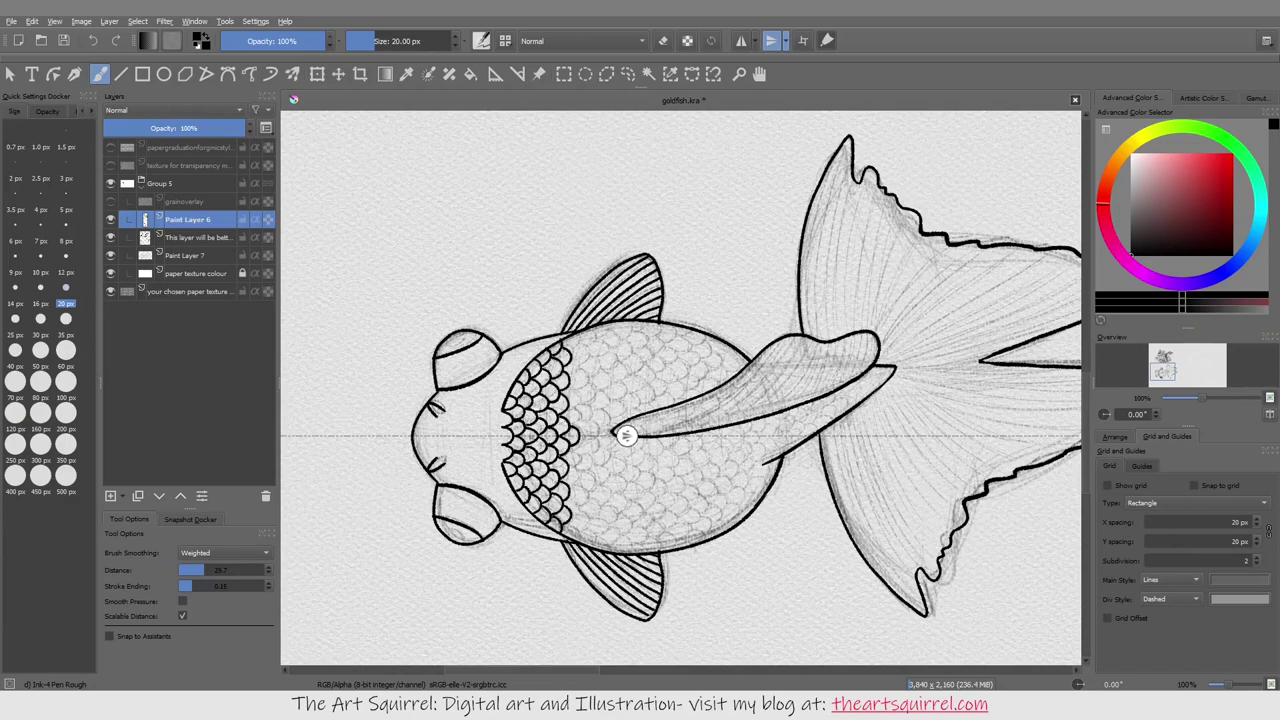
{"action": "mouse_move", "coordinate": [563, 337]}
{"action": "left_mouse_down"}
{"action": "mouse_move", "coordinate": [584, 355]}
{"action": "mouse_move", "coordinate": [580, 402]}
{"action": "left_mouse_up"}
{"action": "key", "text": "ctrl+z"}
{"action": "key", "text": "ctrl+z"}
{"action": "left_click_drag", "start_coordinate": [569, 401], "coordinate": [606, 436]}
{"action": "key", "text": "ctrl+z"}
{"action": "left_click_drag", "start_coordinate": [582, 329], "coordinate": [592, 389]}
{"action": "key", "text": "ctrl+z"}
{"action": "left_click_drag", "start_coordinate": [582, 387], "coordinate": [604, 426]}
{"action": "key", "text": "ctrl+z"}
{"action": "key", "text": "ctrl+z"}
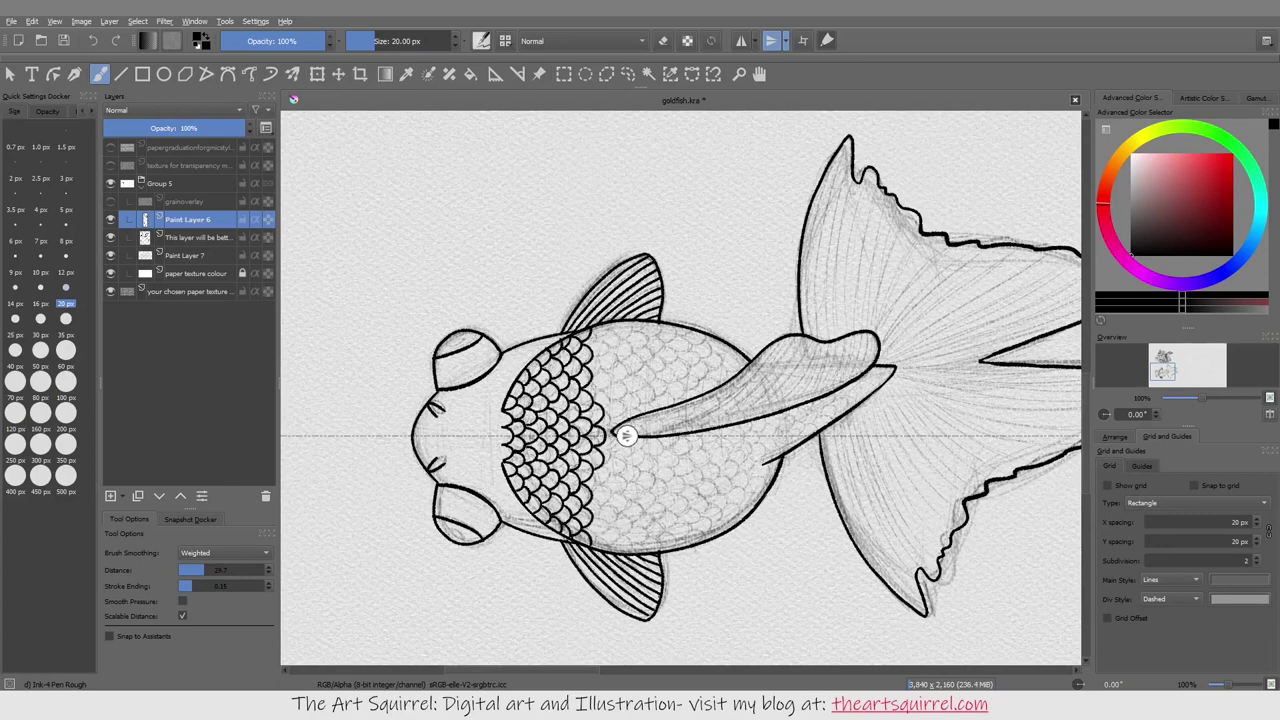
{"action": "mouse_move", "coordinate": [594, 333]}
{"action": "left_mouse_down"}
{"action": "mouse_move", "coordinate": [604, 355]}
{"action": "mouse_move", "coordinate": [614, 345]}
{"action": "mouse_move", "coordinate": [604, 379]}
{"action": "left_mouse_up"}
{"action": "left_click_drag", "start_coordinate": [594, 377], "coordinate": [614, 412]}
{"action": "key", "text": "ctrl+z"}
{"action": "left_click_drag", "start_coordinate": [605, 409], "coordinate": [616, 432]}
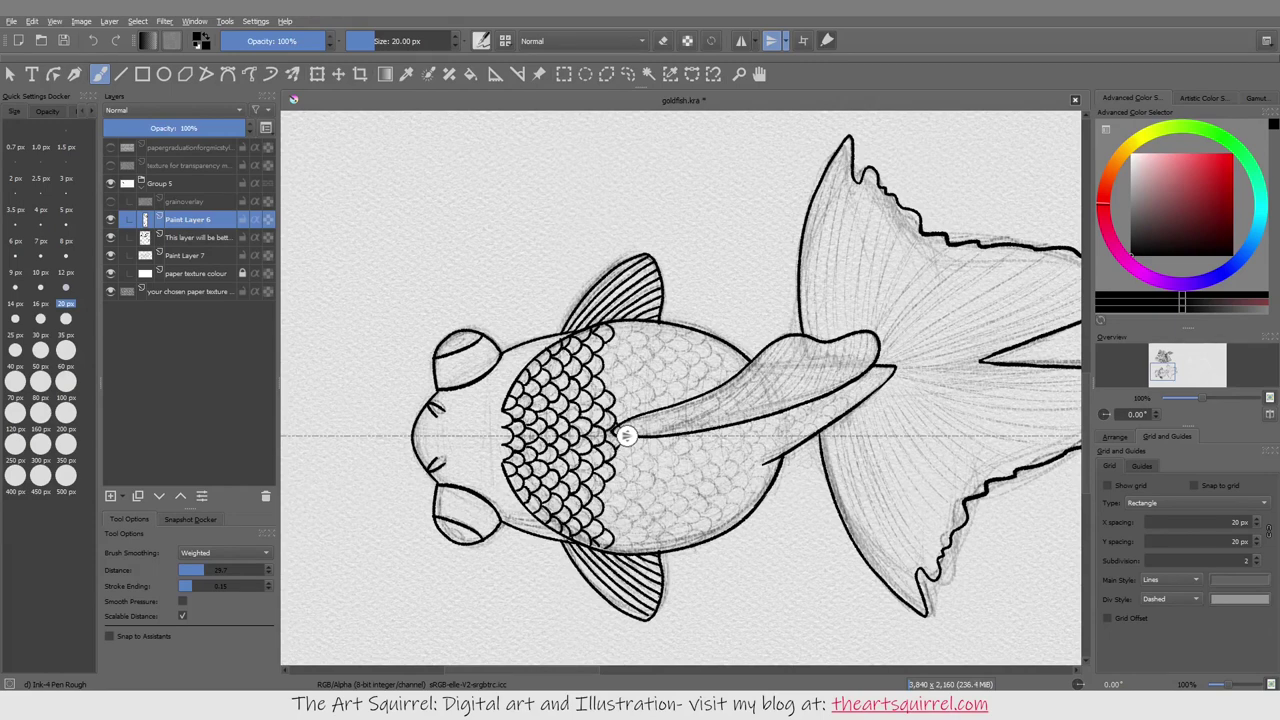
Step: Hide the mirror axis guide and continue the scale columns further back along the body
{"action": "left_click", "coordinate": [780, 41]}
{"action": "left_click", "coordinate": [800, 55]}
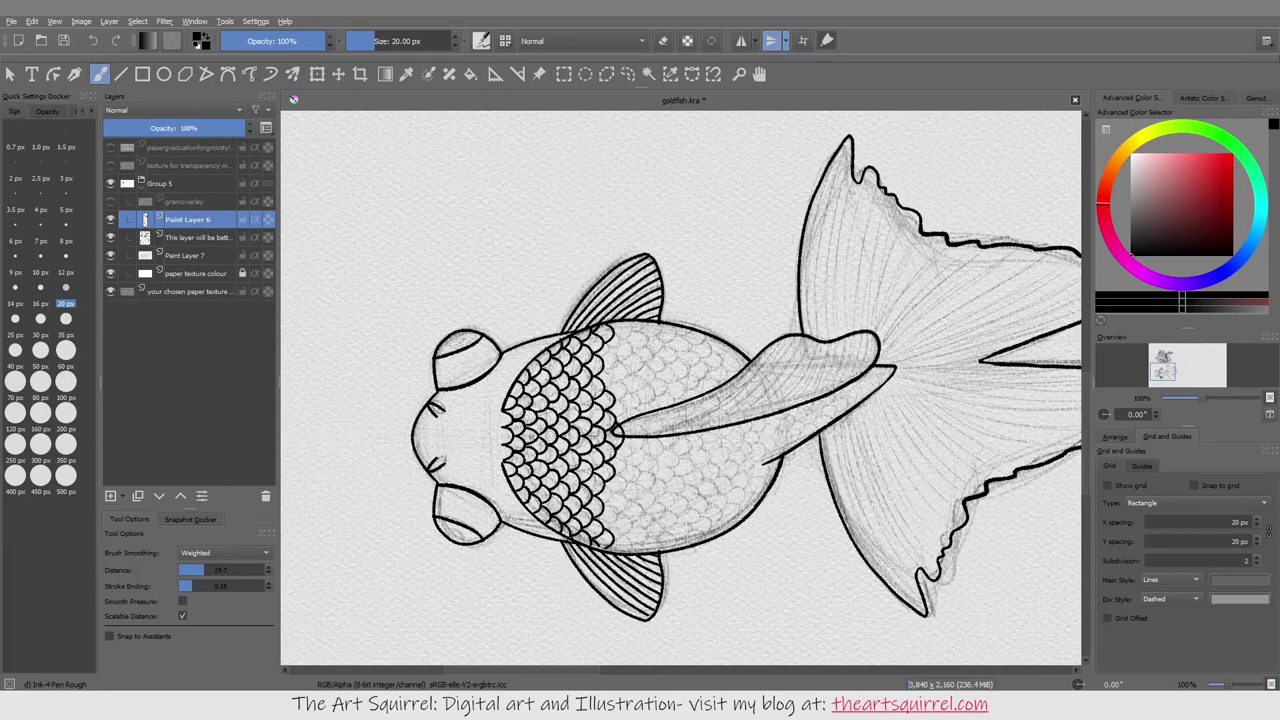
{"action": "left_click_drag", "start_coordinate": [605, 343], "coordinate": [614, 366]}
{"action": "left_click_drag", "start_coordinate": [605, 361], "coordinate": [614, 389]}
{"action": "key", "text": "ctrl+z"}
{"action": "left_click_drag", "start_coordinate": [615, 329], "coordinate": [626, 352]}
{"action": "left_click_drag", "start_coordinate": [616, 351], "coordinate": [638, 437]}
{"action": "left_click_drag", "start_coordinate": [627, 387], "coordinate": [638, 415]}
{"action": "left_click_drag", "start_coordinate": [627, 365], "coordinate": [638, 388]}
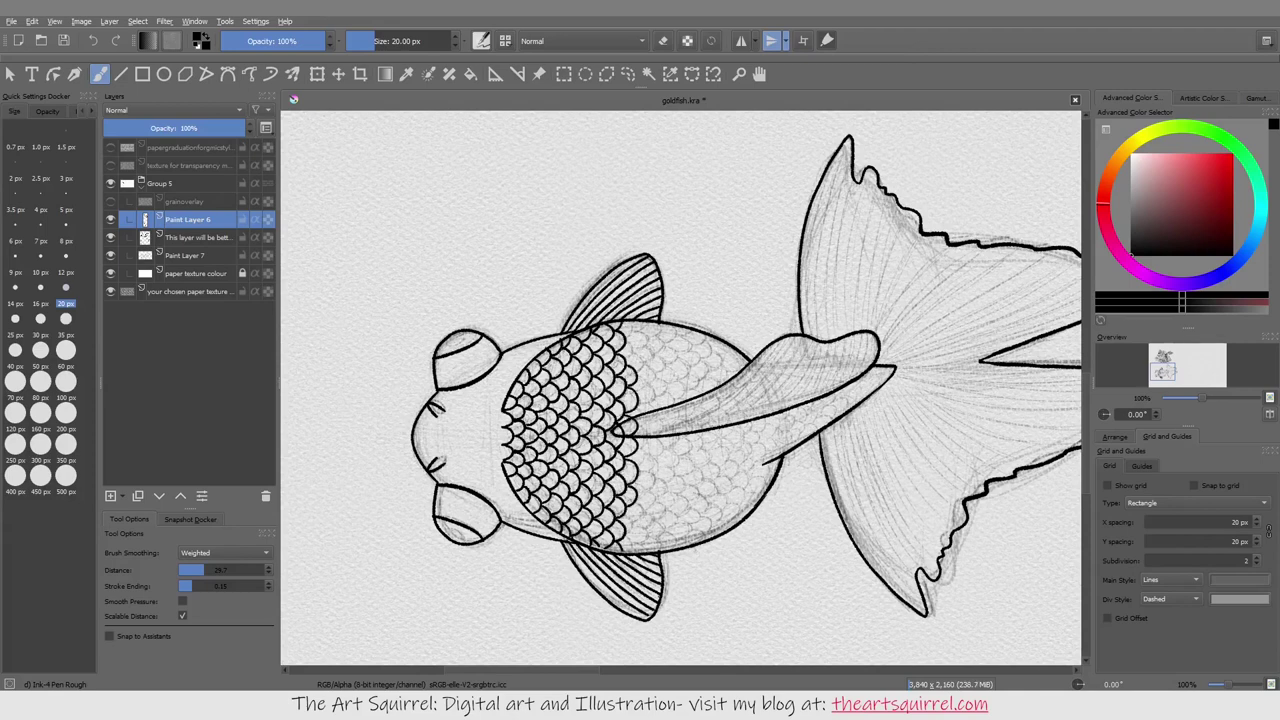
{"action": "left_click_drag", "start_coordinate": [627, 343], "coordinate": [647, 376]}
{"action": "key", "text": "ctrl+z"}
{"action": "left_click_drag", "start_coordinate": [639, 373], "coordinate": [651, 407]}
{"action": "left_click_drag", "start_coordinate": [640, 405], "coordinate": [663, 436]}
Step: Add overlapping scales across the back and further toward the tail
{"action": "left_click_drag", "start_coordinate": [666, 421], "coordinate": [678, 437]}
{"action": "left_click_drag", "start_coordinate": [644, 329], "coordinate": [665, 413]}
{"action": "mouse_move", "coordinate": [667, 409]}
{"action": "left_mouse_down"}
{"action": "mouse_move", "coordinate": [679, 423]}
{"action": "mouse_move", "coordinate": [677, 411]}
{"action": "left_mouse_up"}
{"action": "left_click_drag", "start_coordinate": [657, 339], "coordinate": [665, 339]}
{"action": "left_click_drag", "start_coordinate": [657, 341], "coordinate": [675, 399]}
{"action": "left_click_drag", "start_coordinate": [661, 369], "coordinate": [673, 383]}
{"action": "left_click_drag", "start_coordinate": [671, 329], "coordinate": [683, 353]}
{"action": "left_click_drag", "start_coordinate": [673, 353], "coordinate": [687, 379]}
{"action": "left_click_drag", "start_coordinate": [681, 327], "coordinate": [691, 341]}
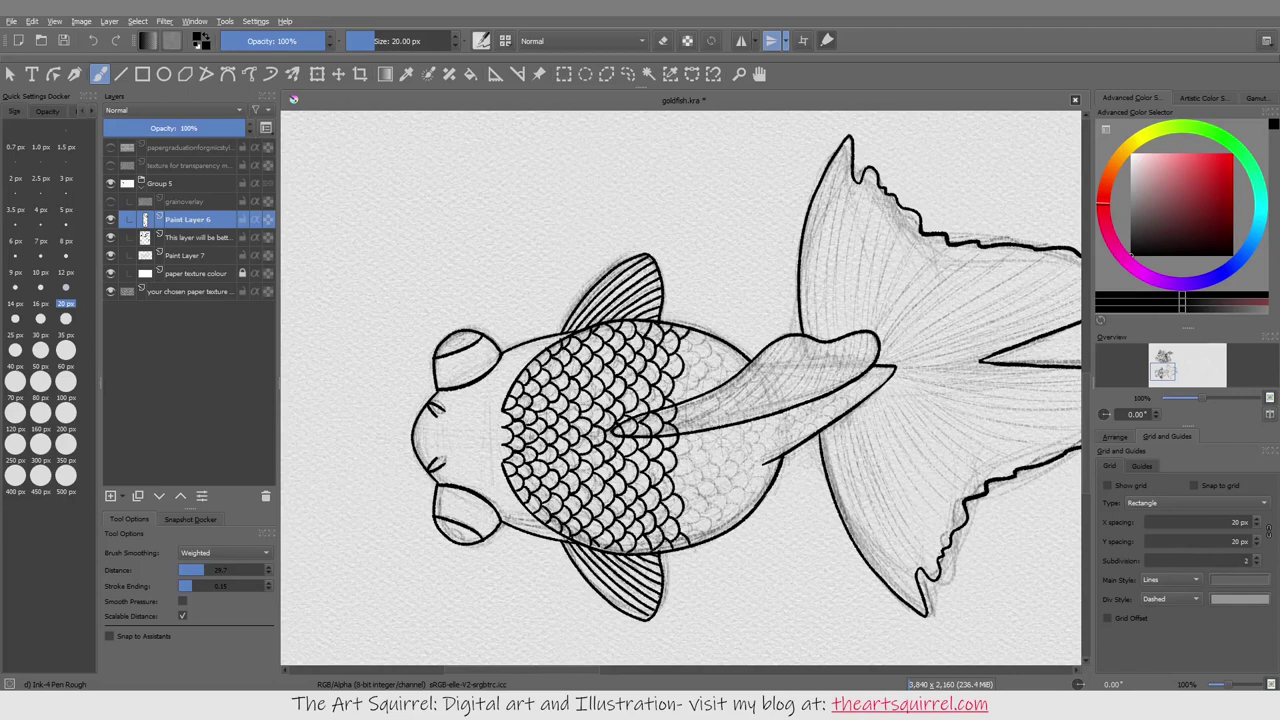
{"action": "mouse_move", "coordinate": [677, 385]}
{"action": "left_mouse_down"}
{"action": "mouse_move", "coordinate": [687, 409]}
{"action": "mouse_move", "coordinate": [695, 391]}
{"action": "left_mouse_up"}
Step: Finish the last scales near the tail and add short hatch strokes at the pectoral fin tip
{"action": "left_click_drag", "start_coordinate": [683, 337], "coordinate": [703, 379]}
{"action": "mouse_move", "coordinate": [693, 355]}
{"action": "left_mouse_down"}
{"action": "mouse_move", "coordinate": [703, 363]}
{"action": "mouse_move", "coordinate": [707, 347]}
{"action": "left_mouse_up"}
{"action": "left_click_drag", "start_coordinate": [703, 341], "coordinate": [729, 363]}
{"action": "mouse_move", "coordinate": [729, 353]}
{"action": "left_mouse_down"}
{"action": "mouse_move", "coordinate": [749, 362]}
{"action": "mouse_move", "coordinate": [722, 378]}
{"action": "left_mouse_up"}
{"action": "key", "text": "ctrl+z"}
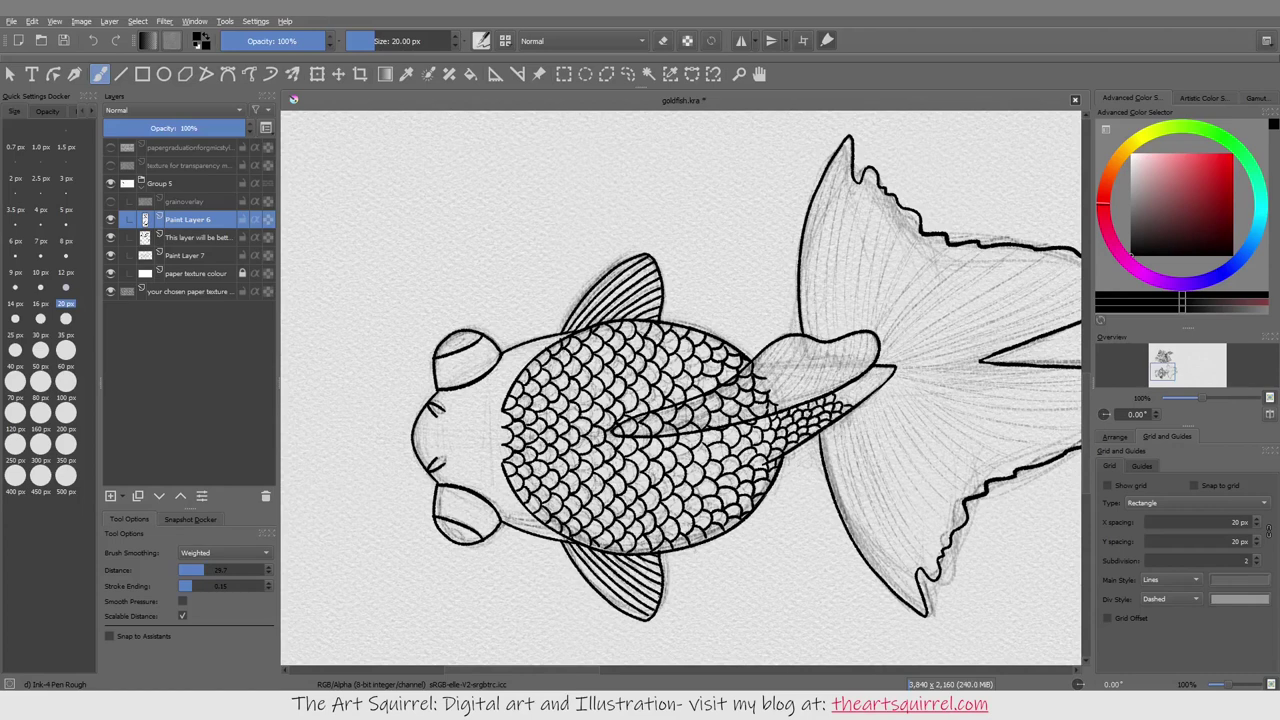
{"action": "left_click_drag", "start_coordinate": [851, 403], "coordinate": [871, 387]}
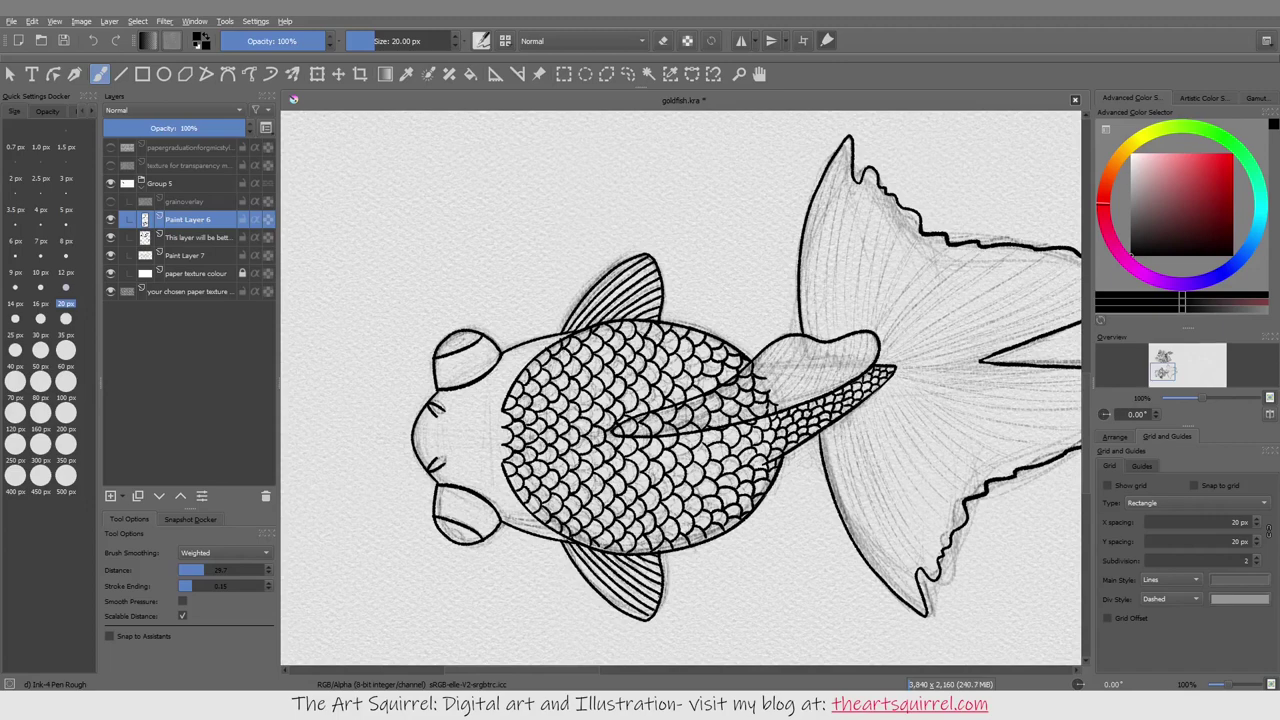
Step: Erase the leftover sketch lines between the pectoral fin and the inked scales
{"action": "key", "text": "5"}
{"action": "key", "text": "4"}
{"action": "key", "text": "e"}
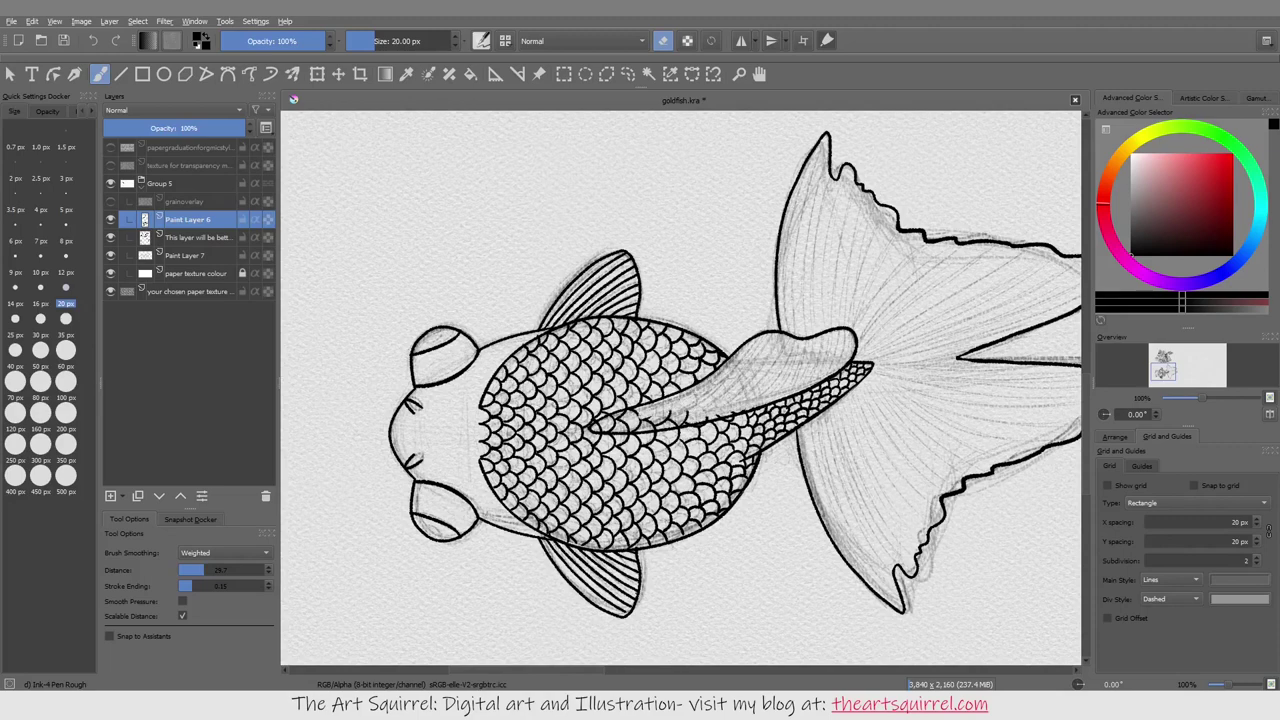
{"action": "left_click_drag", "start_coordinate": [686, 418], "coordinate": [620, 418]}
{"action": "key", "text": "e"}
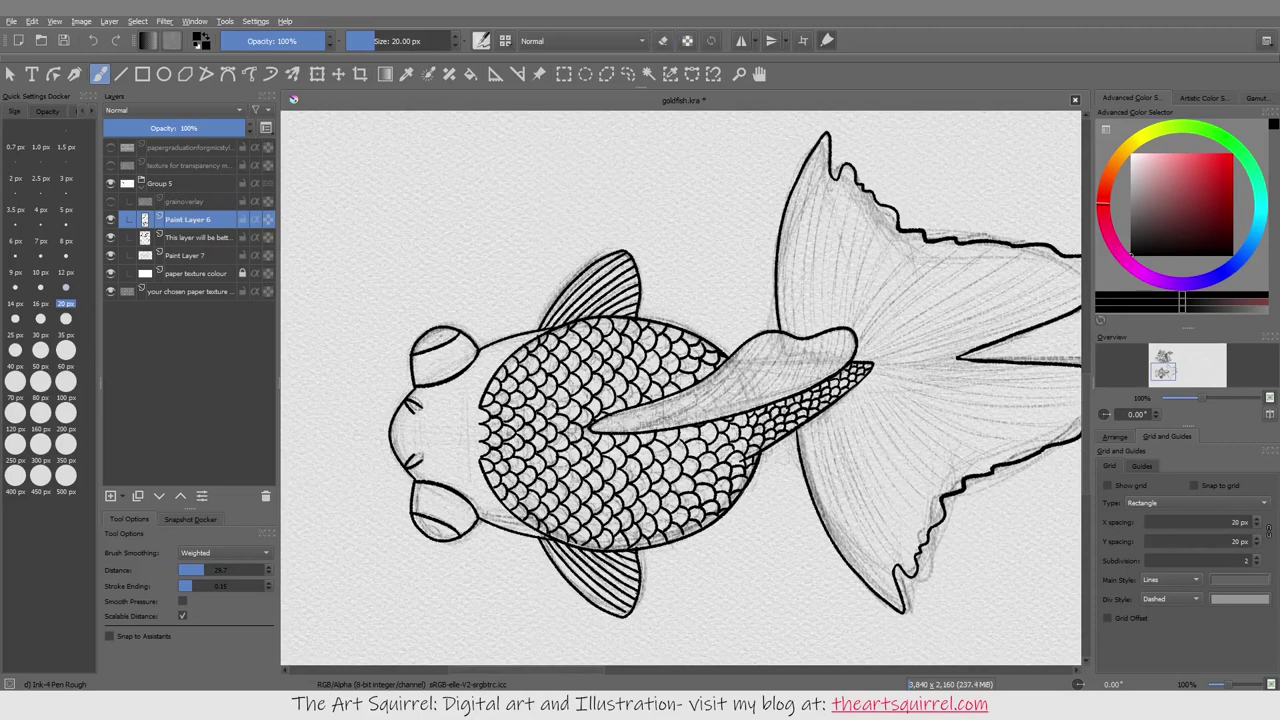
Step: Rotate and zoom the view to check the fish, trying and undoing a shading stroke over the fin
{"action": "key", "text": "5"}
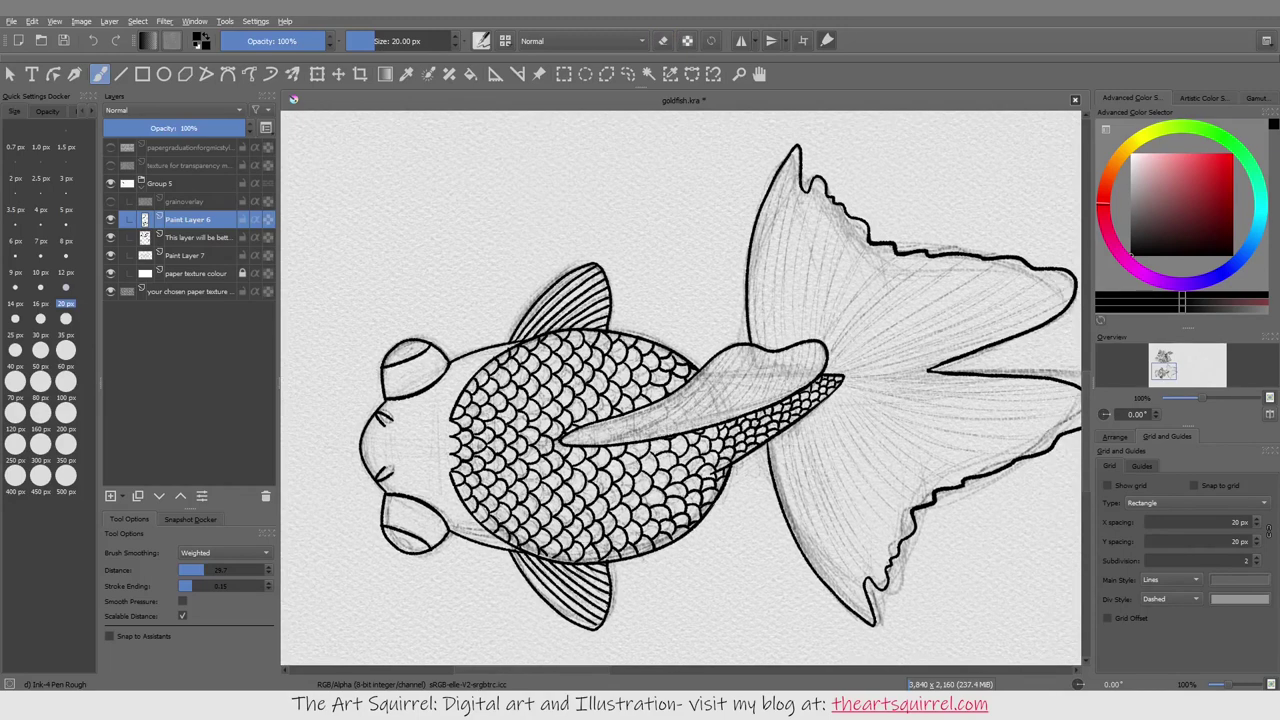
{"action": "key", "text": "4"}
{"action": "key", "text": "5"}
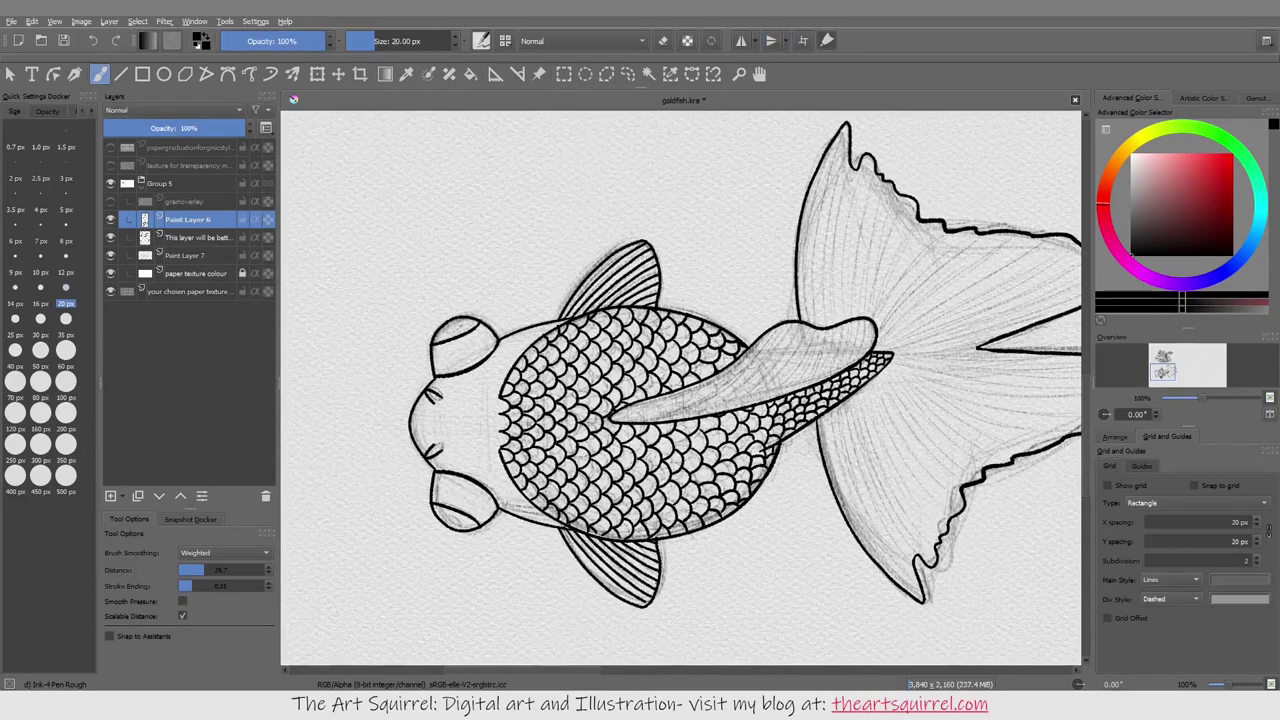
{"action": "key", "text": "4"}
{"action": "key", "text": "2"}
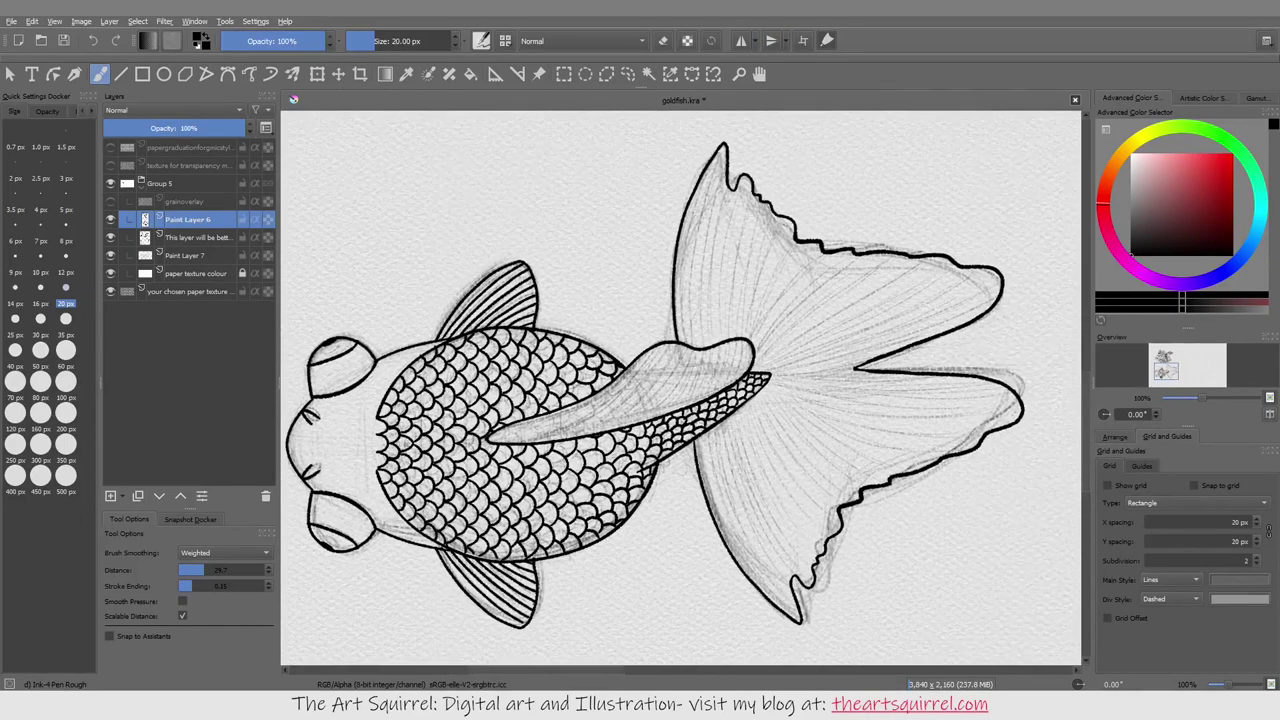
{"action": "key", "text": "1"}
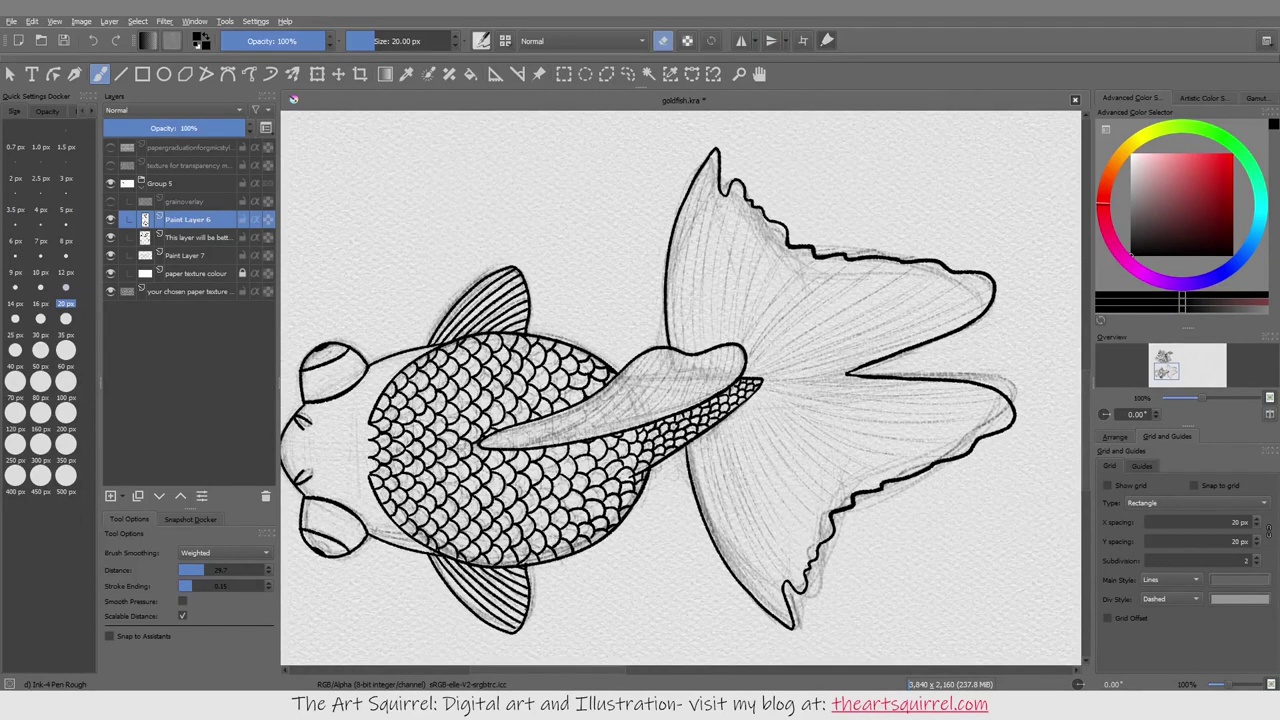
{"action": "key", "text": "5"}
{"action": "key", "text": "4"}
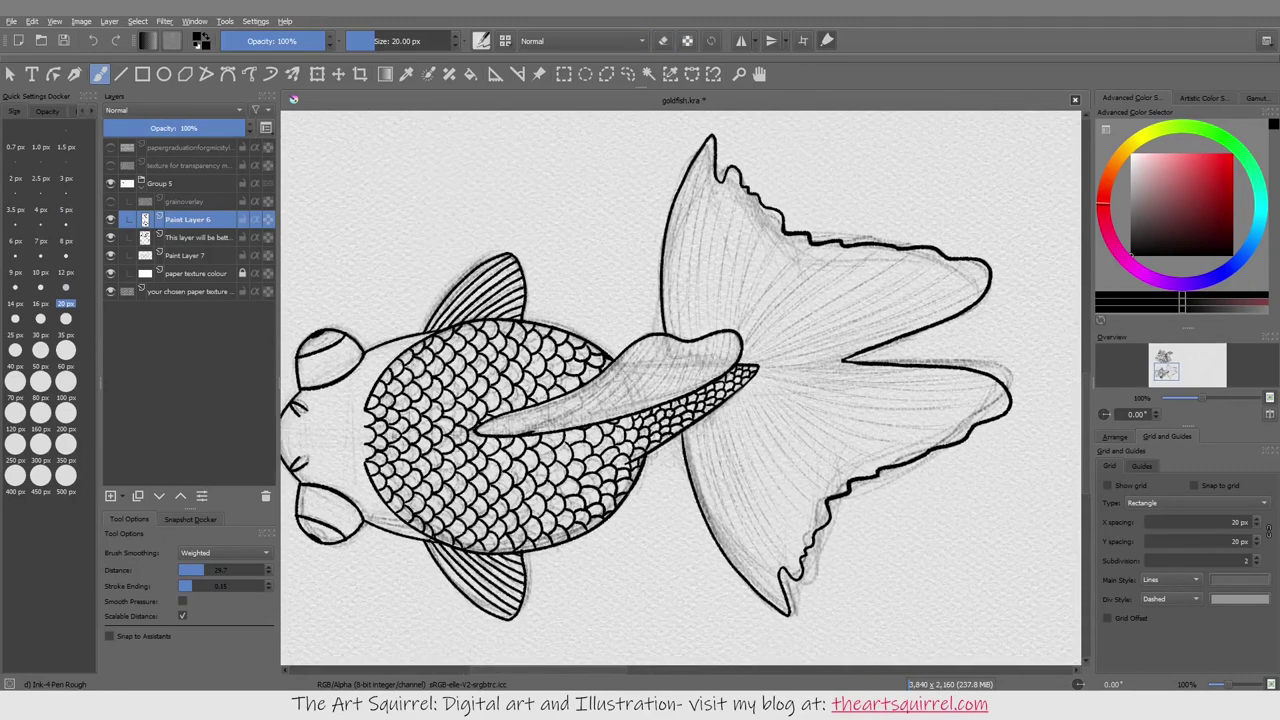
{"action": "mouse_move", "coordinate": [640, 345]}
{"action": "left_mouse_down"}
{"action": "mouse_move", "coordinate": [540, 430]}
{"action": "mouse_move", "coordinate": [630, 355]}
{"action": "left_mouse_up"}
{"action": "key", "text": "ctrl+z"}
{"action": "key", "text": "ctrl+z"}
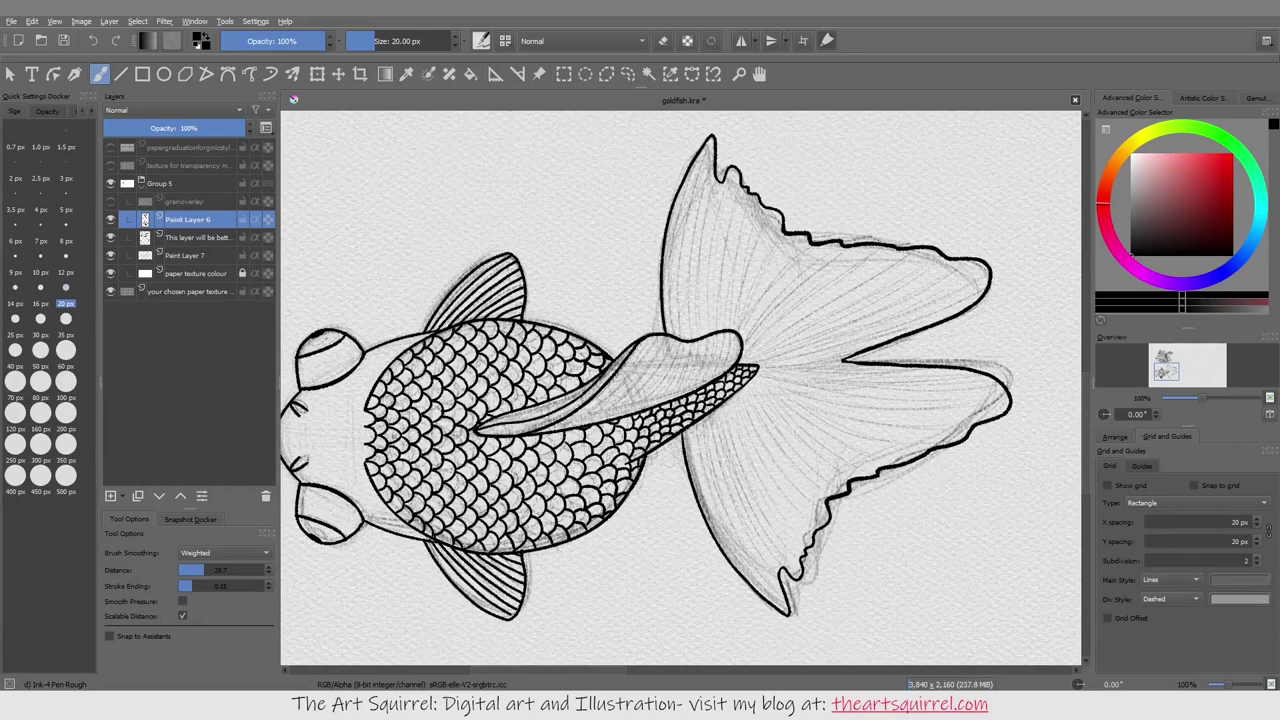
Step: Reset the view rotation to 0° and pan the tail area into view
{"action": "key", "text": "4"}
{"action": "key", "text": "5"}
{"action": "key", "text": "4"}
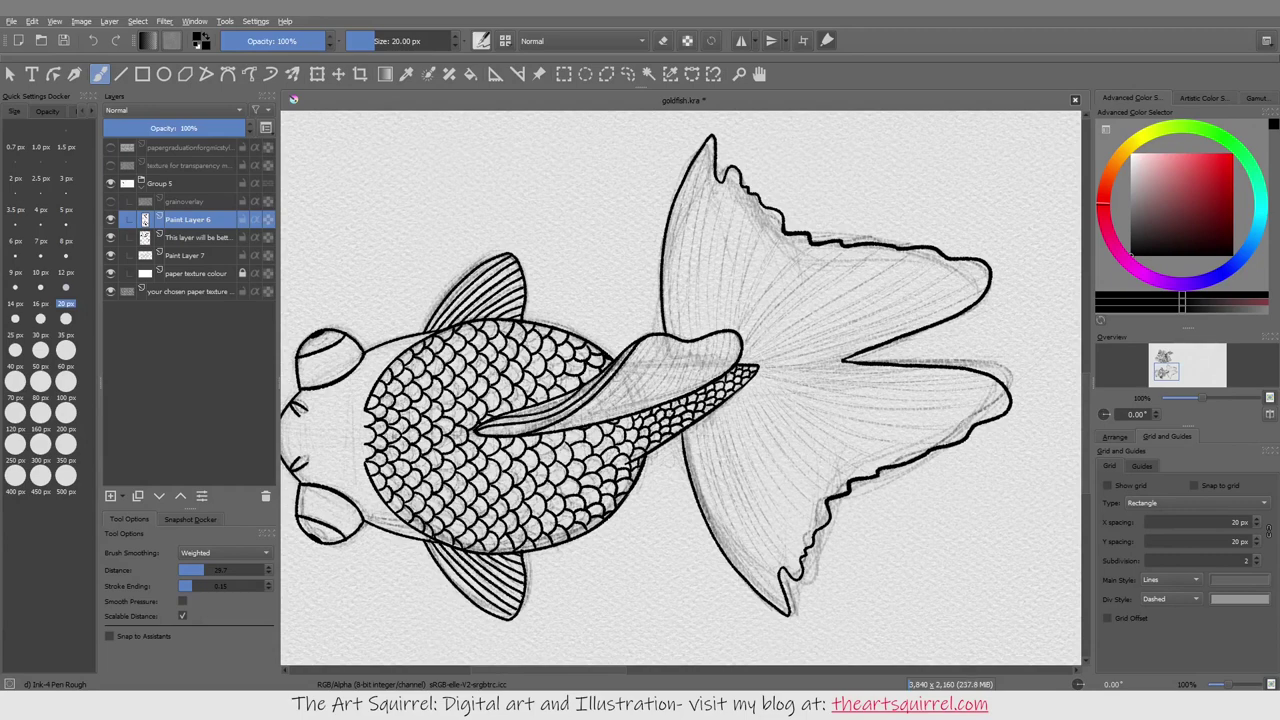
{"action": "key", "text": "5"}
{"action": "left_click_drag", "start_coordinate": [680, 380], "coordinate": [622, 402]}
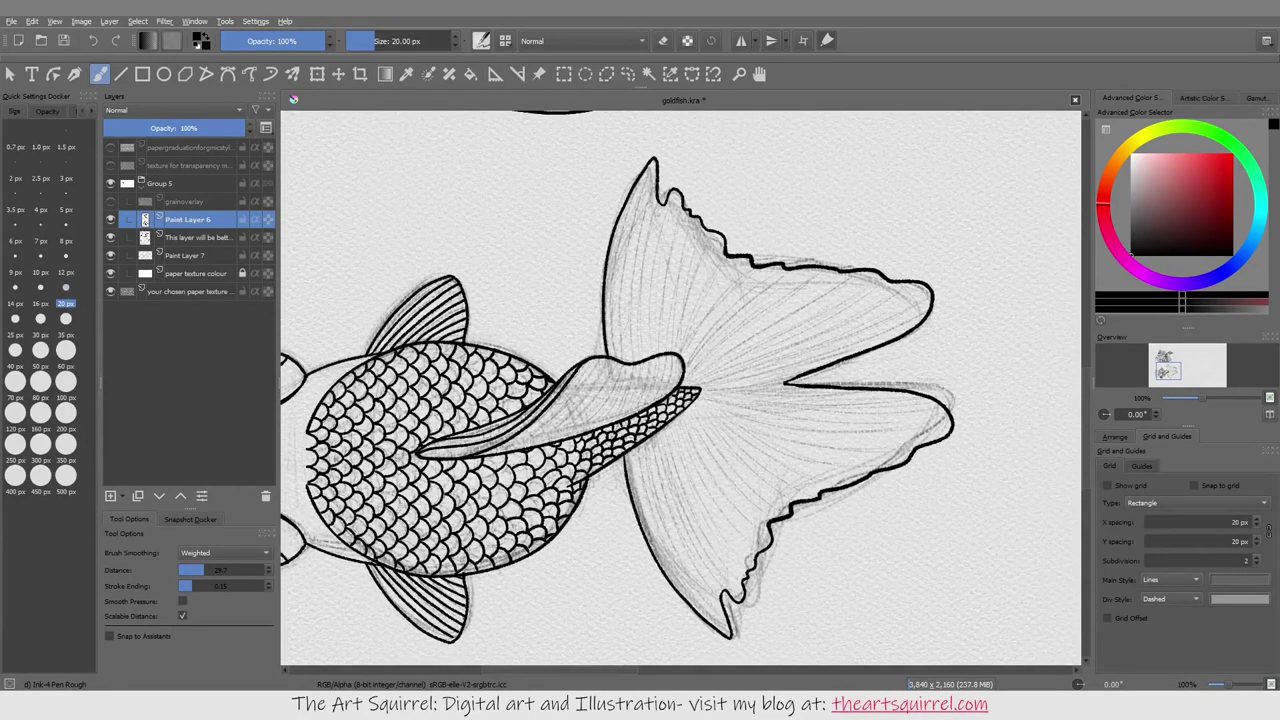
{"action": "left_click_drag", "start_coordinate": [596, 358], "coordinate": [492, 454]}
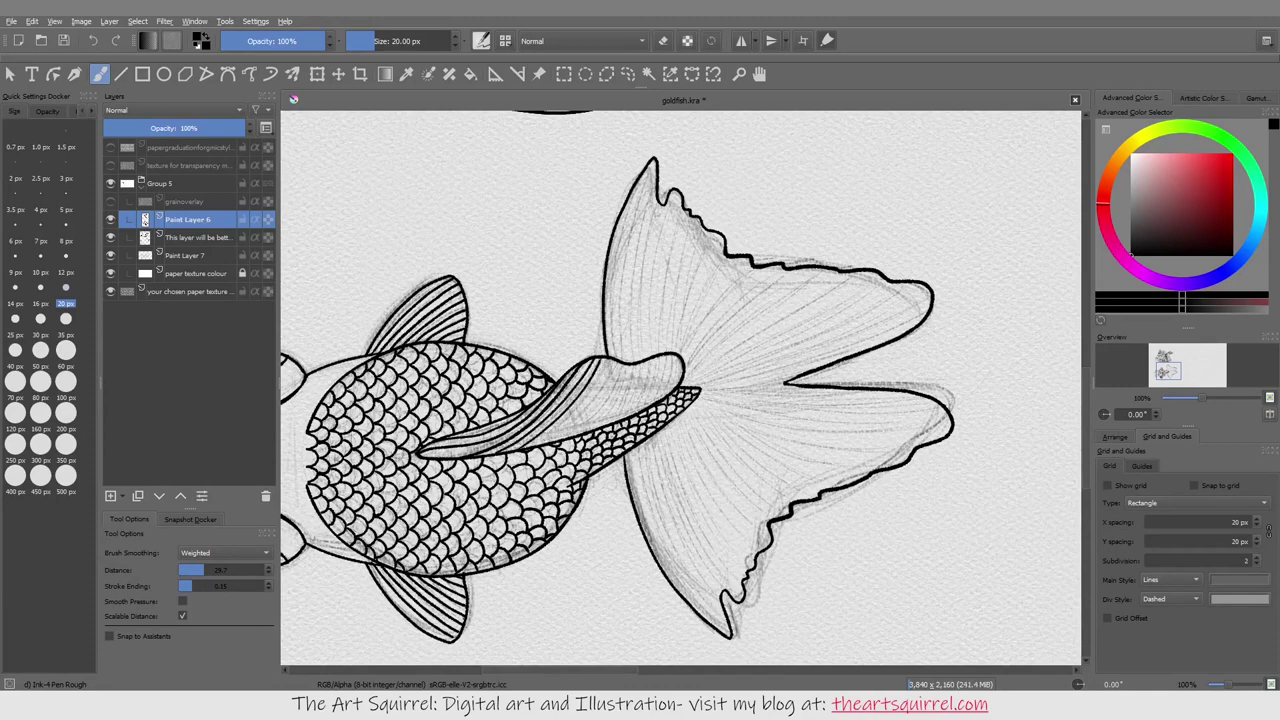
{"action": "left_click_drag", "start_coordinate": [545, 330], "coordinate": [638, 316]}
Step: Undo the stray stroke above the body, then ink a new ray line in the lower tail fin
{"action": "key", "text": "ctrl+z"}
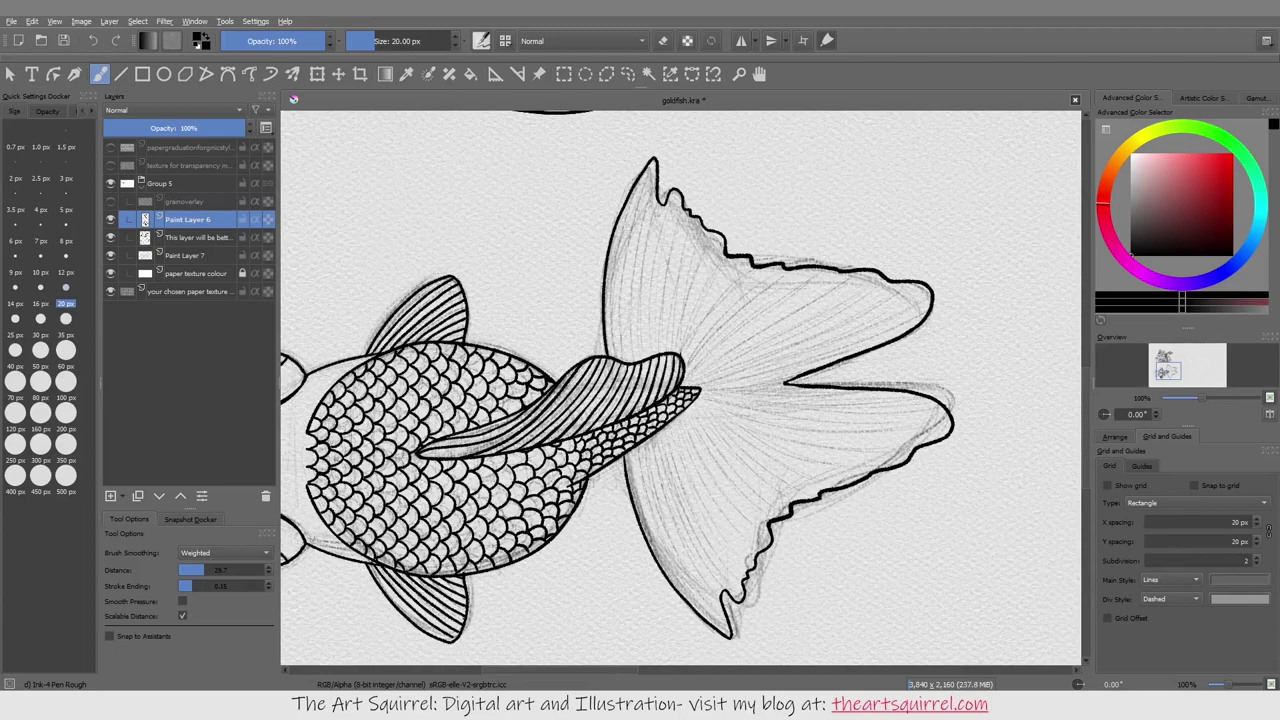
{"action": "mouse_move", "coordinate": [680, 380]}
{"action": "left_mouse_down"}
{"action": "mouse_move", "coordinate": [592, 430]}
{"action": "mouse_move", "coordinate": [574, 491]}
{"action": "mouse_move", "coordinate": [520, 345]}
{"action": "mouse_move", "coordinate": [520, 450]}
{"action": "mouse_move", "coordinate": [510, 295]}
{"action": "left_mouse_up"}
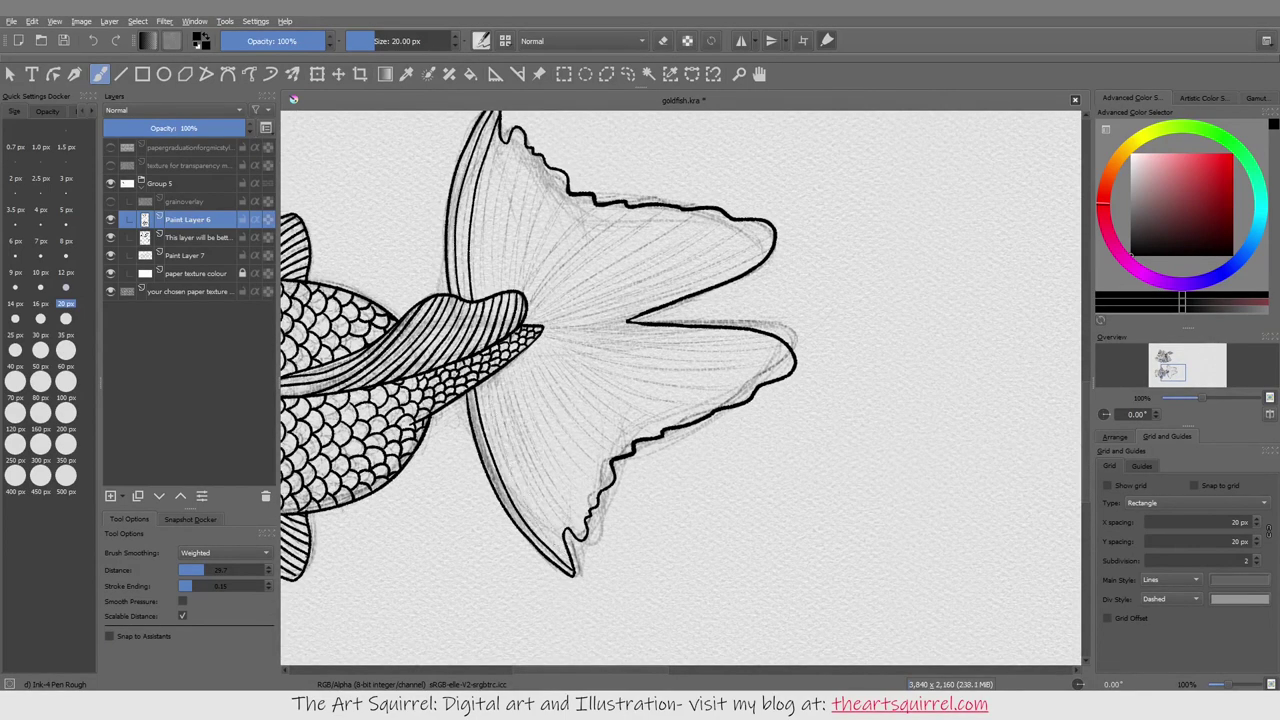
{"action": "left_click_drag", "start_coordinate": [510, 295], "coordinate": [475, 438]}
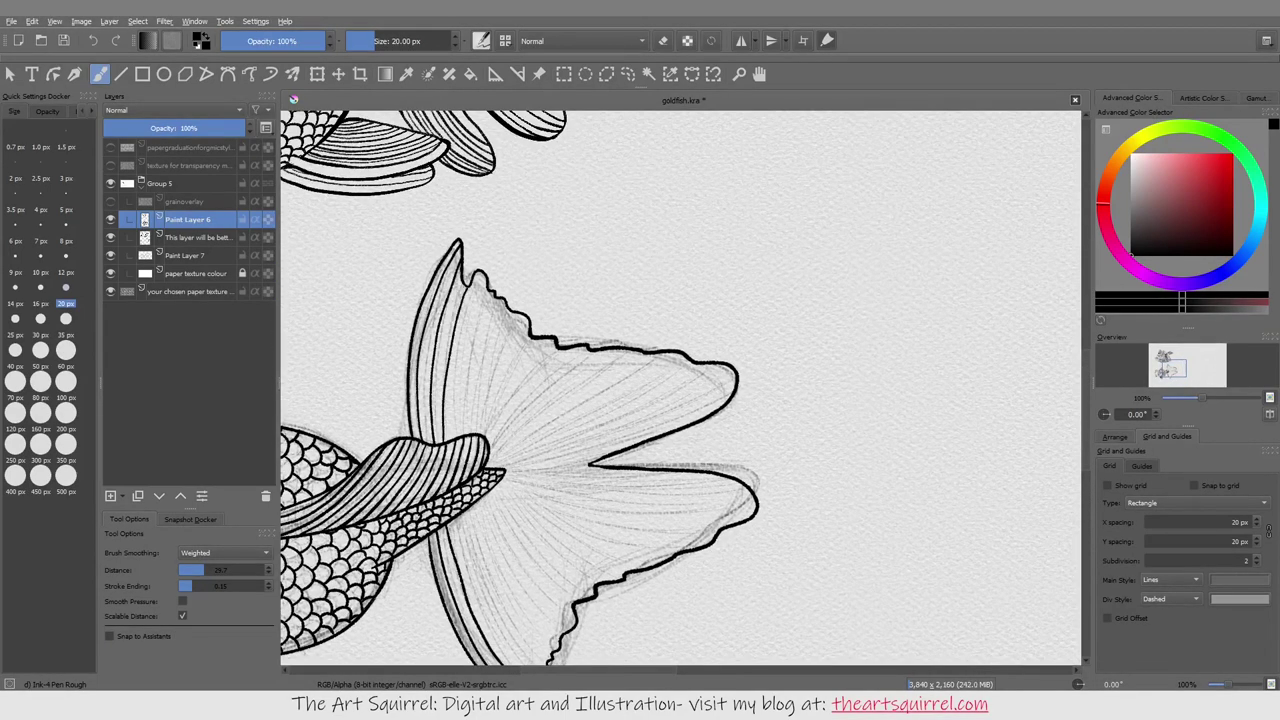
{"action": "left_click_drag", "start_coordinate": [494, 343], "coordinate": [471, 176]}
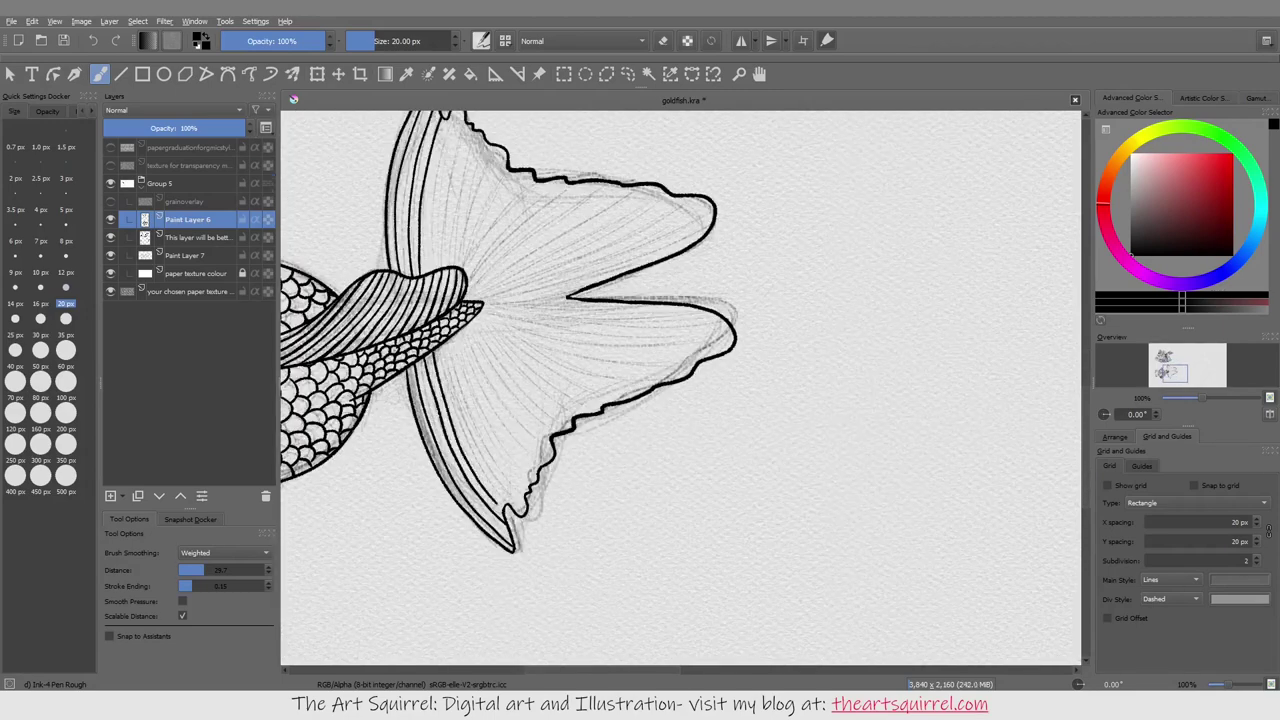
{"action": "mouse_move", "coordinate": [480, 465]}
{"action": "left_mouse_down"}
{"action": "mouse_move", "coordinate": [545, 605]}
{"action": "mouse_move", "coordinate": [505, 540]}
{"action": "left_mouse_up"}
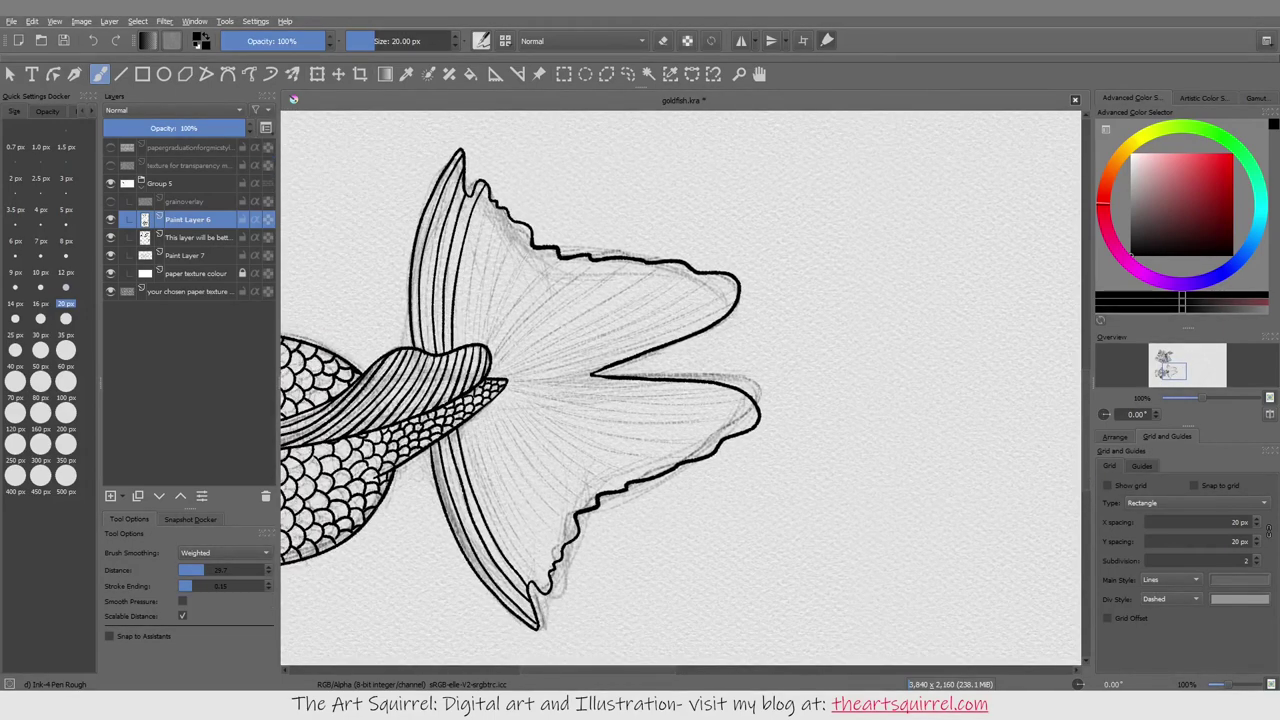
{"action": "mouse_move", "coordinate": [500, 400]}
{"action": "left_mouse_down"}
{"action": "mouse_move", "coordinate": [495, 330]}
{"action": "mouse_move", "coordinate": [485, 378]}
{"action": "mouse_move", "coordinate": [545, 558]}
{"action": "left_mouse_up"}
{"action": "key", "text": "ctrl+z"}
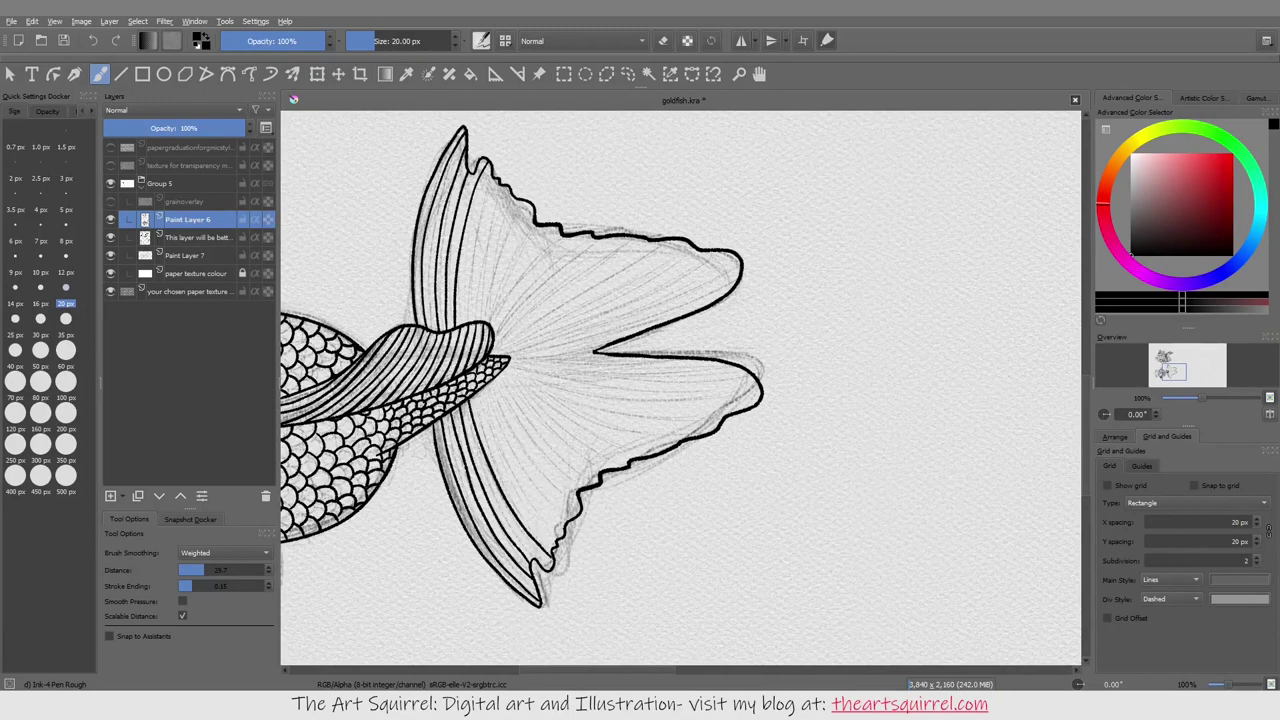
{"action": "mouse_move", "coordinate": [496, 496]}
{"action": "left_mouse_down"}
{"action": "mouse_move", "coordinate": [498, 665]}
{"action": "mouse_move", "coordinate": [449, 462]}
{"action": "left_mouse_up"}
{"action": "mouse_move", "coordinate": [430, 362]}
{"action": "left_mouse_down"}
{"action": "mouse_move", "coordinate": [484, 484]}
{"action": "mouse_move", "coordinate": [488, 571]}
{"action": "left_mouse_up"}
Step: Rotate the canvas and ink fin-ray lines down the lower tail lobe
{"action": "key", "text": "6"}
{"action": "key", "text": "6"}
{"action": "key", "text": "6"}
{"action": "key", "text": "6"}
{"action": "key", "text": "6"}
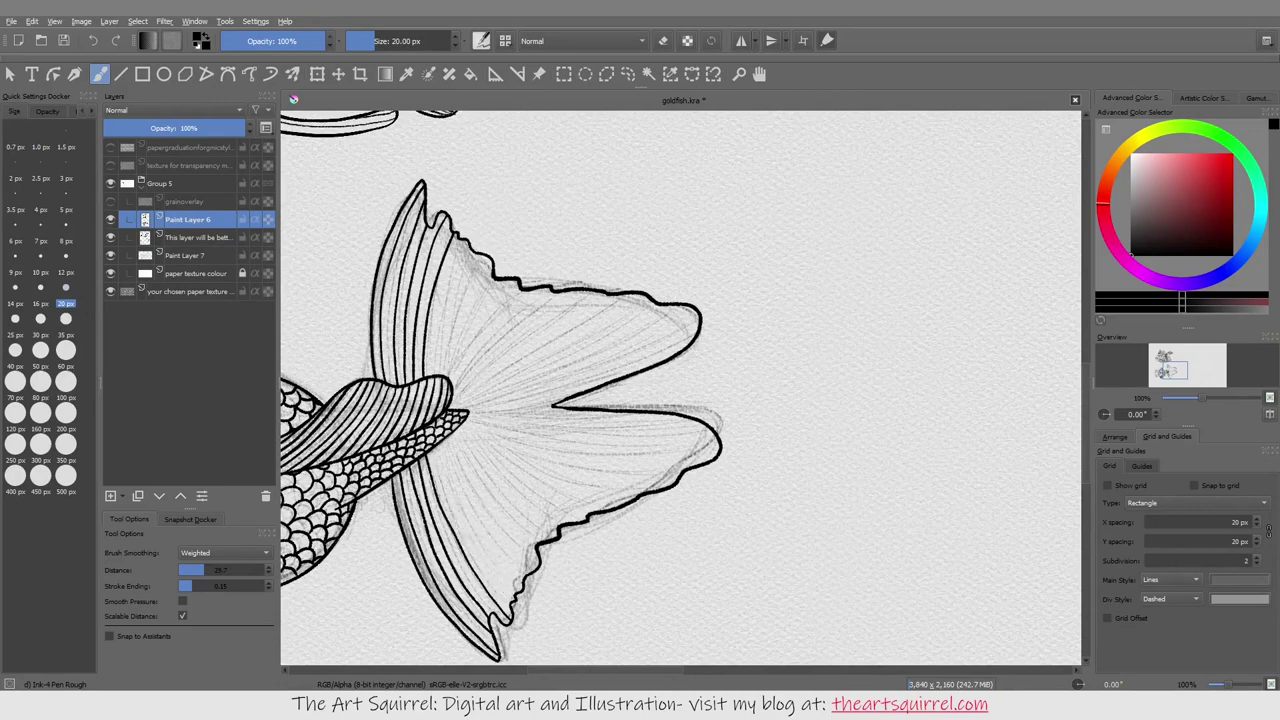
{"action": "key", "text": "ctrl+z"}
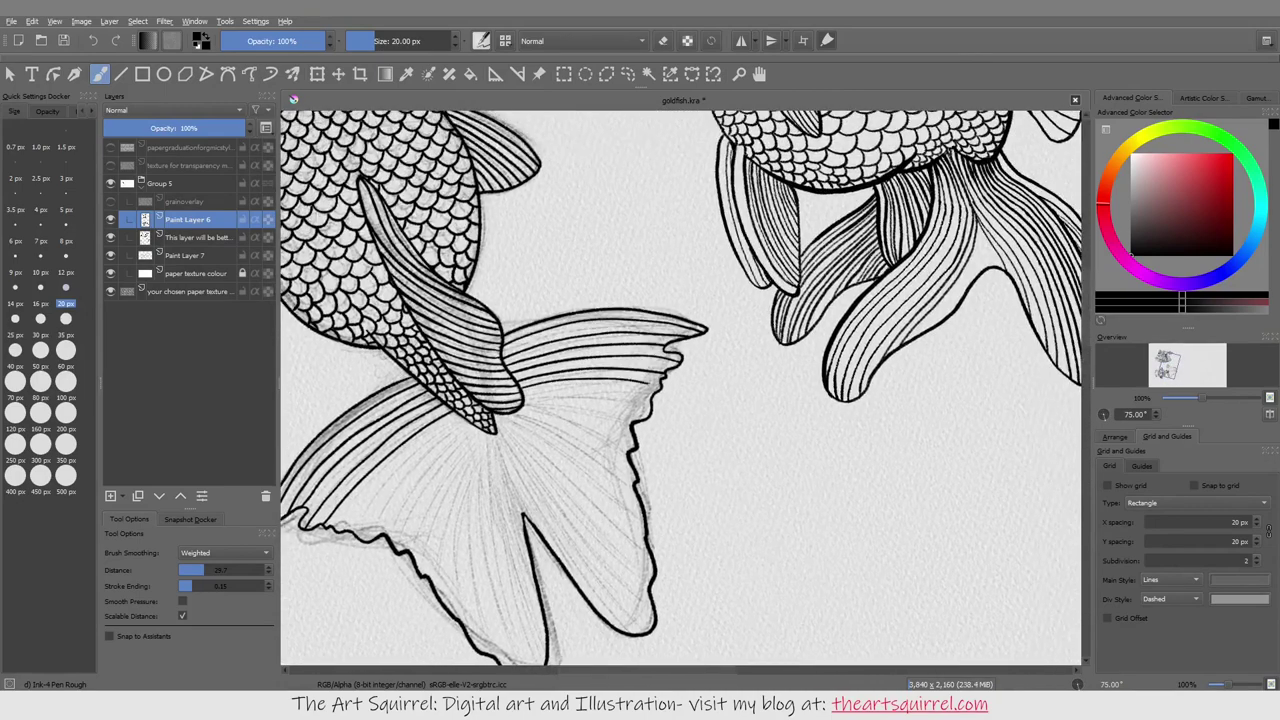
{"action": "left_click_drag", "start_coordinate": [600, 400], "coordinate": [632, 418]}
{"action": "left_click_drag", "start_coordinate": [574, 362], "coordinate": [582, 432]}
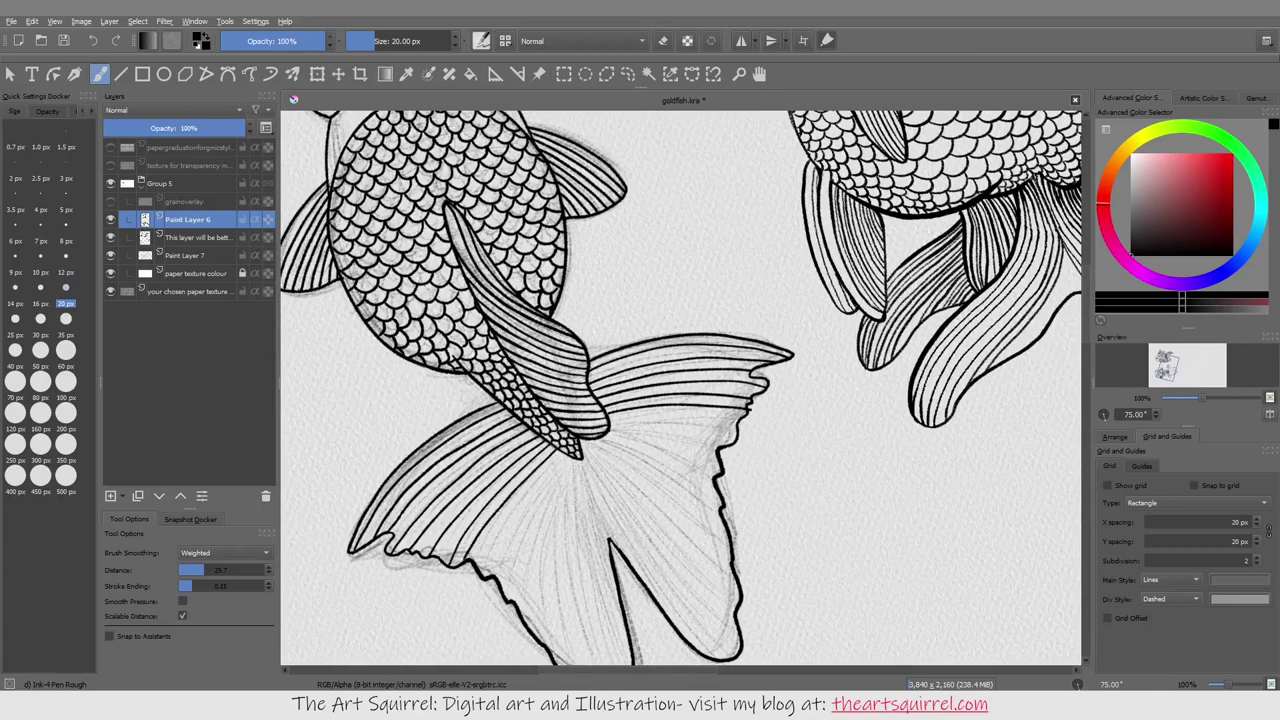
{"action": "mouse_move", "coordinate": [515, 500]}
{"action": "left_mouse_down"}
{"action": "mouse_move", "coordinate": [503, 434]}
{"action": "mouse_move", "coordinate": [482, 505]}
{"action": "left_mouse_up"}
{"action": "key", "text": "ctrl+z"}
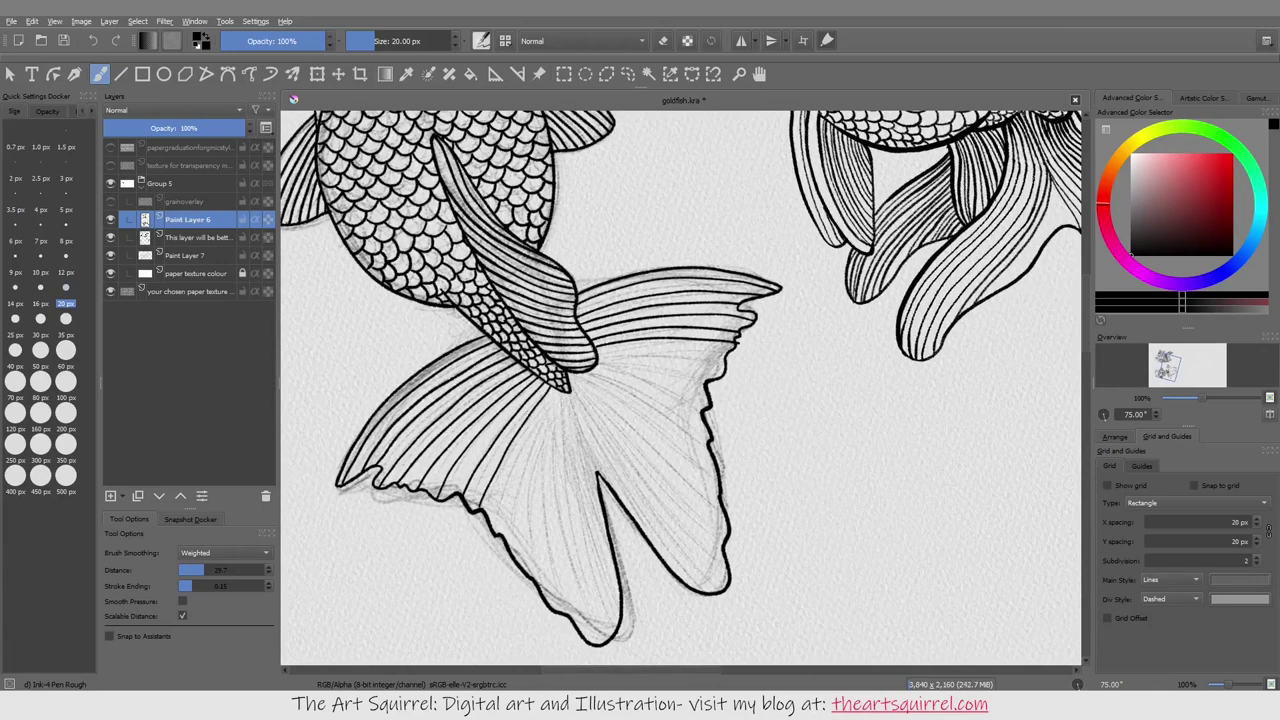
{"action": "left_click_drag", "start_coordinate": [520, 450], "coordinate": [494, 432]}
{"action": "mouse_move", "coordinate": [530, 374]}
{"action": "left_mouse_down"}
{"action": "mouse_move", "coordinate": [470, 514]}
{"action": "mouse_move", "coordinate": [516, 590]}
{"action": "mouse_move", "coordinate": [550, 606]}
{"action": "left_mouse_up"}
{"action": "left_click_drag", "start_coordinate": [545, 377], "coordinate": [592, 590]}
{"action": "key", "text": "ctrl+z"}
Step: Erase overlapping ink at the tail-fin base, then redraw the lower fin rays
{"action": "key", "text": "e"}
{"action": "mouse_move", "coordinate": [540, 378]}
{"action": "left_mouse_down"}
{"action": "mouse_move", "coordinate": [538, 550]}
{"action": "mouse_move", "coordinate": [498, 506]}
{"action": "left_mouse_up"}
{"action": "left_click_drag", "start_coordinate": [538, 448], "coordinate": [548, 605]}
{"action": "left_click_drag", "start_coordinate": [518, 486], "coordinate": [496, 548]}
{"action": "key", "text": "e"}
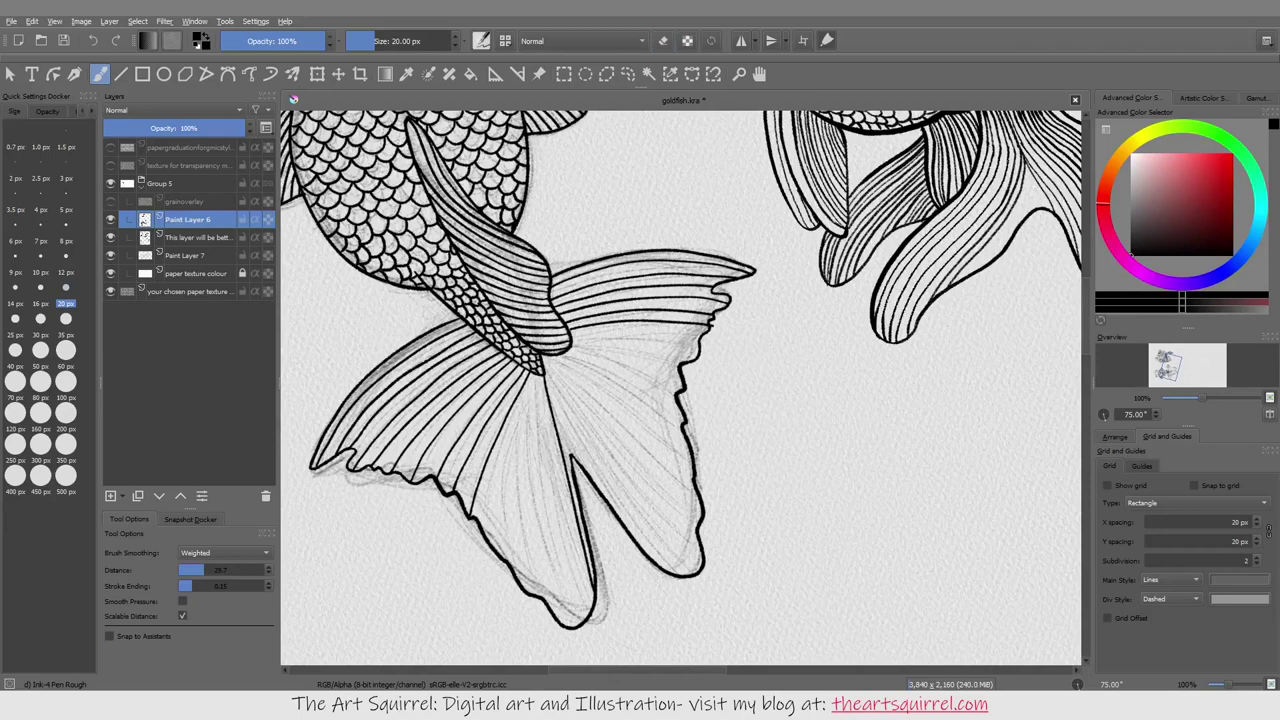
{"action": "left_click_drag", "start_coordinate": [538, 377], "coordinate": [586, 616]}
{"action": "key", "text": "ctrl+z"}
{"action": "left_click_drag", "start_coordinate": [548, 454], "coordinate": [582, 620]}
{"action": "mouse_move", "coordinate": [536, 375]}
{"action": "left_mouse_down"}
{"action": "mouse_move", "coordinate": [562, 622]}
{"action": "mouse_move", "coordinate": [512, 572]}
{"action": "left_mouse_up"}
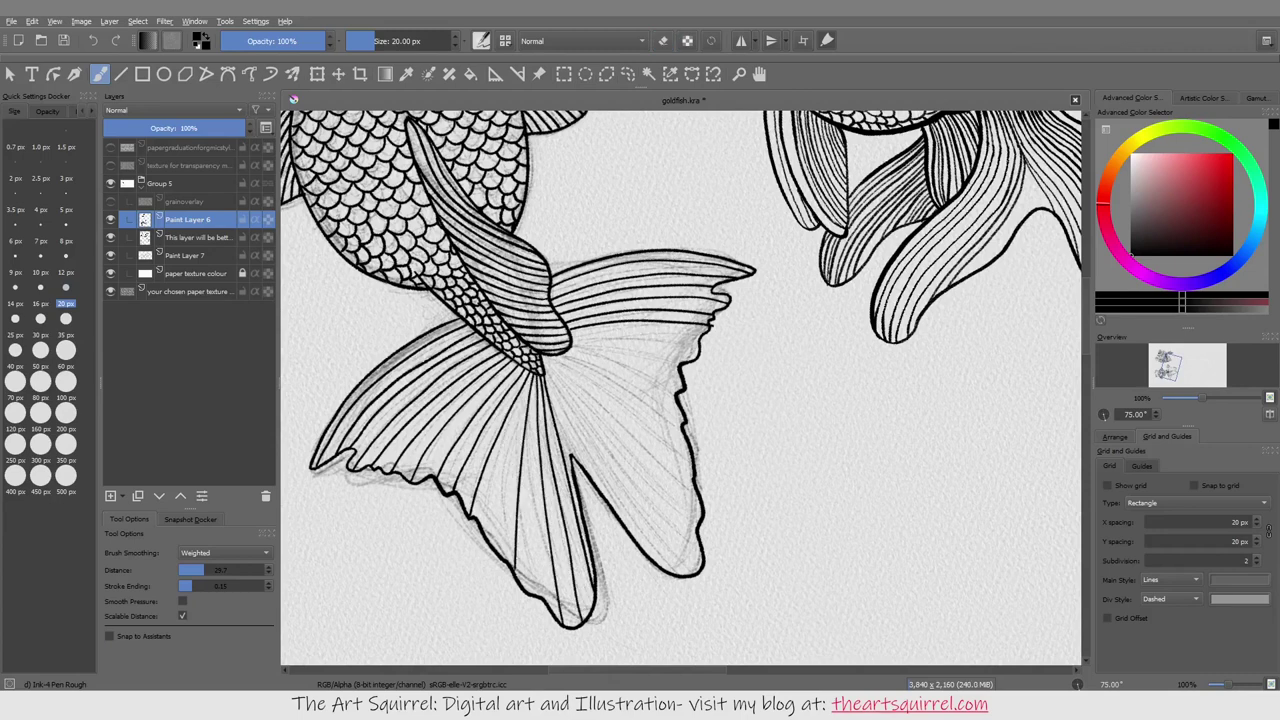
{"action": "key", "text": "ctrl+z"}
{"action": "left_click_drag", "start_coordinate": [530, 496], "coordinate": [523, 592]}
Step: Clean up the remaining stray ink near the tail-fin base with the eraser
{"action": "key", "text": "e"}
{"action": "mouse_move", "coordinate": [527, 374]}
{"action": "left_mouse_down"}
{"action": "mouse_move", "coordinate": [472, 514]}
{"action": "mouse_move", "coordinate": [510, 494]}
{"action": "mouse_move", "coordinate": [504, 558]}
{"action": "mouse_move", "coordinate": [478, 516]}
{"action": "left_mouse_up"}
{"action": "key", "text": "e"}
{"action": "key", "text": "ctrl+z"}
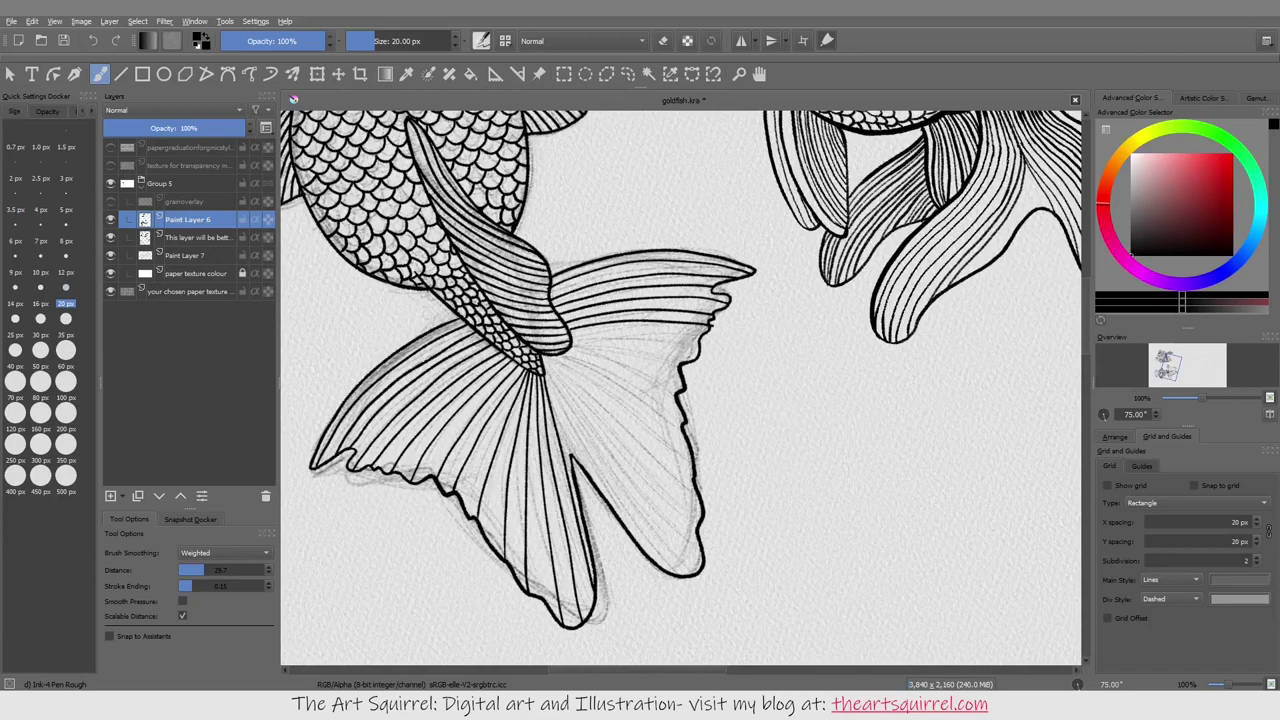
{"action": "key", "text": "ctrl+z"}
{"action": "key", "text": "e"}
{"action": "mouse_move", "coordinate": [524, 370]}
{"action": "left_mouse_down"}
{"action": "mouse_move", "coordinate": [454, 490]}
{"action": "mouse_move", "coordinate": [482, 526]}
{"action": "mouse_move", "coordinate": [458, 492]}
{"action": "left_mouse_up"}
{"action": "key", "text": "e"}
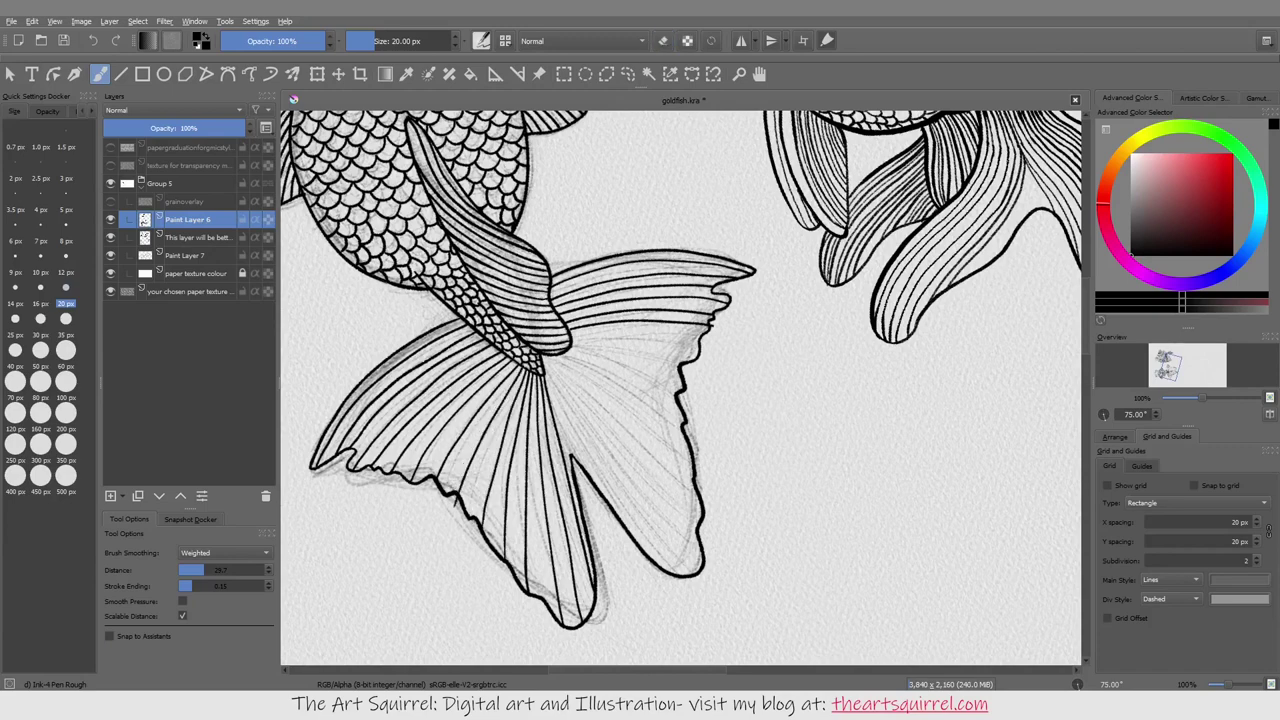
Step: Rotate the canvas and ink long rays inside the upper tail lobe
{"action": "key", "text": "4"}
{"action": "key", "text": "4"}
{"action": "key", "text": "4"}
{"action": "key", "text": "4"}
{"action": "key", "text": "4"}
{"action": "key", "text": "4"}
{"action": "key", "text": "4"}
{"action": "key", "text": "4"}
{"action": "key", "text": "4"}
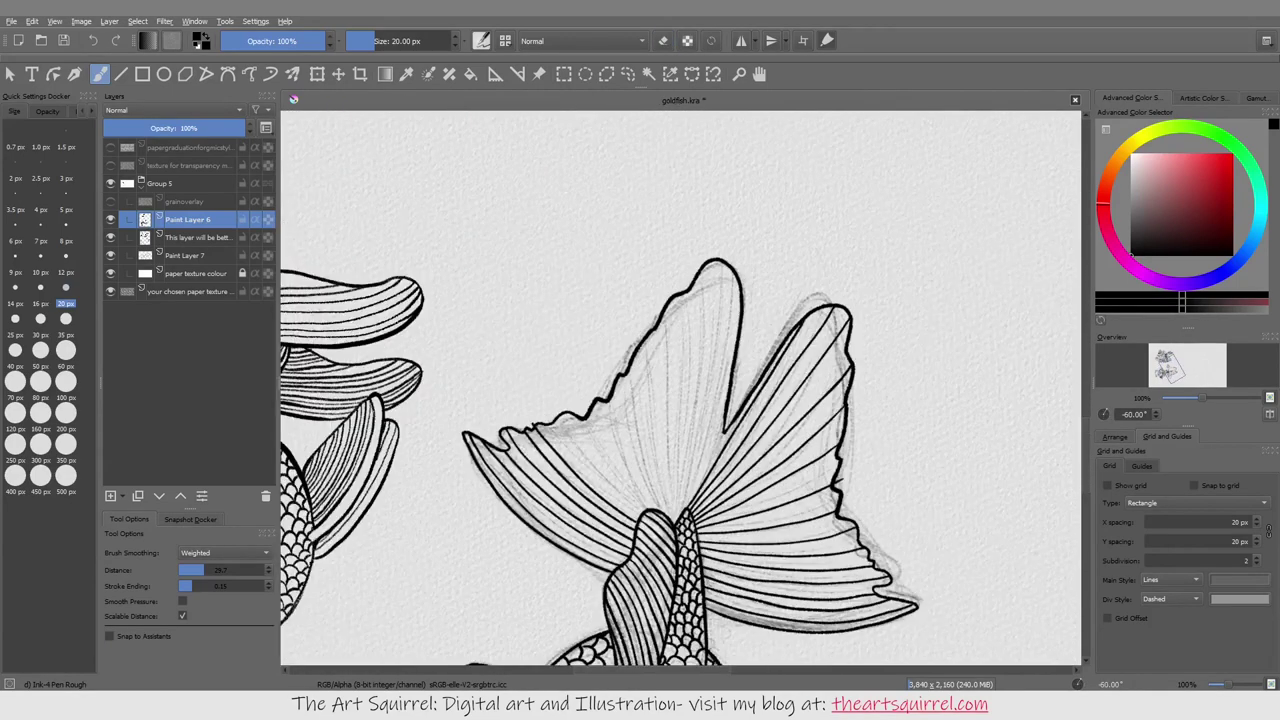
{"action": "left_click_drag", "start_coordinate": [680, 400], "coordinate": [600, 370]}
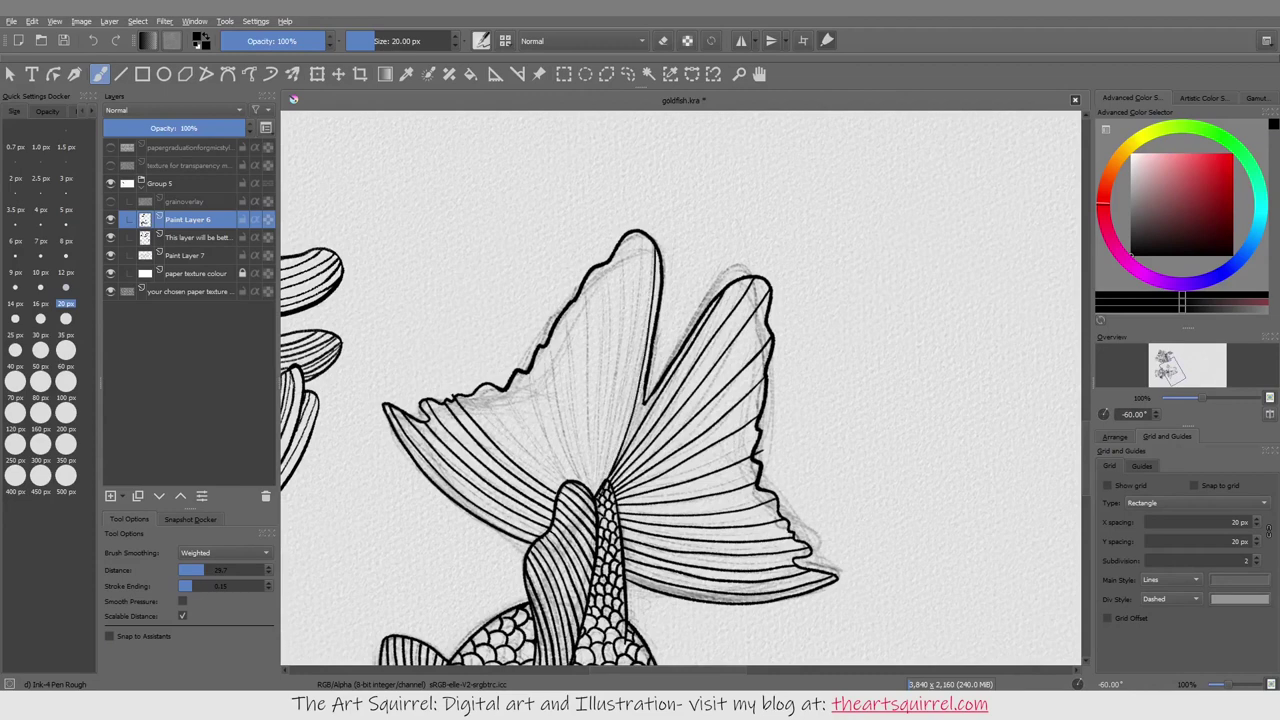
{"action": "left_click_drag", "start_coordinate": [642, 234], "coordinate": [610, 478]}
{"action": "left_click_drag", "start_coordinate": [626, 240], "coordinate": [604, 480]}
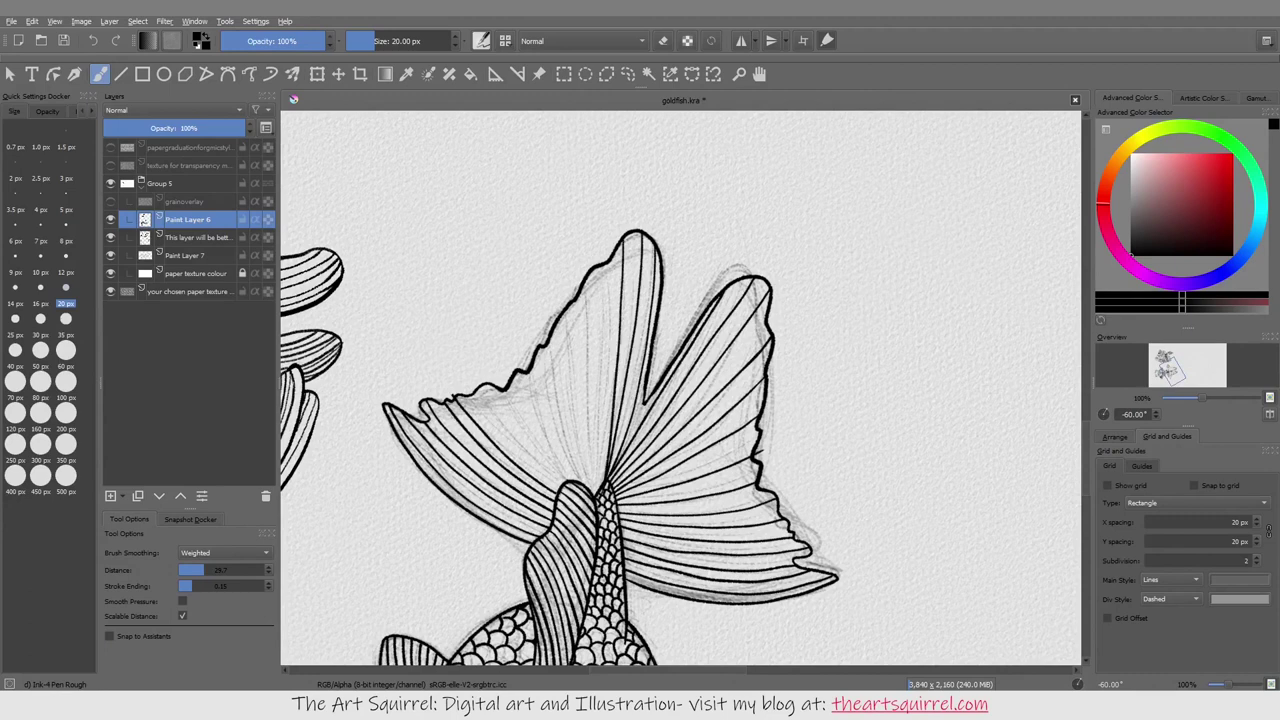
{"action": "left_click_drag", "start_coordinate": [598, 282], "coordinate": [584, 490]}
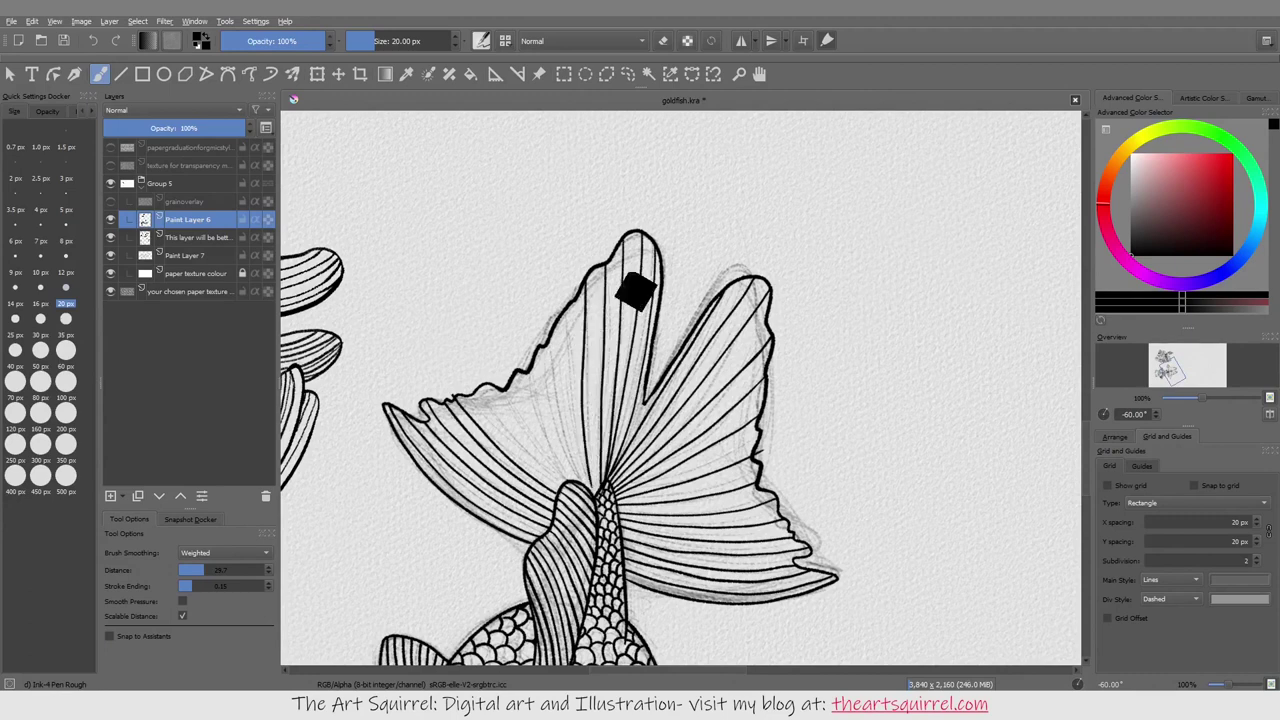
{"action": "left_click_drag", "start_coordinate": [566, 314], "coordinate": [580, 466]}
{"action": "key", "text": "ctrl+z"}
{"action": "left_click_drag", "start_coordinate": [592, 310], "coordinate": [568, 492]}
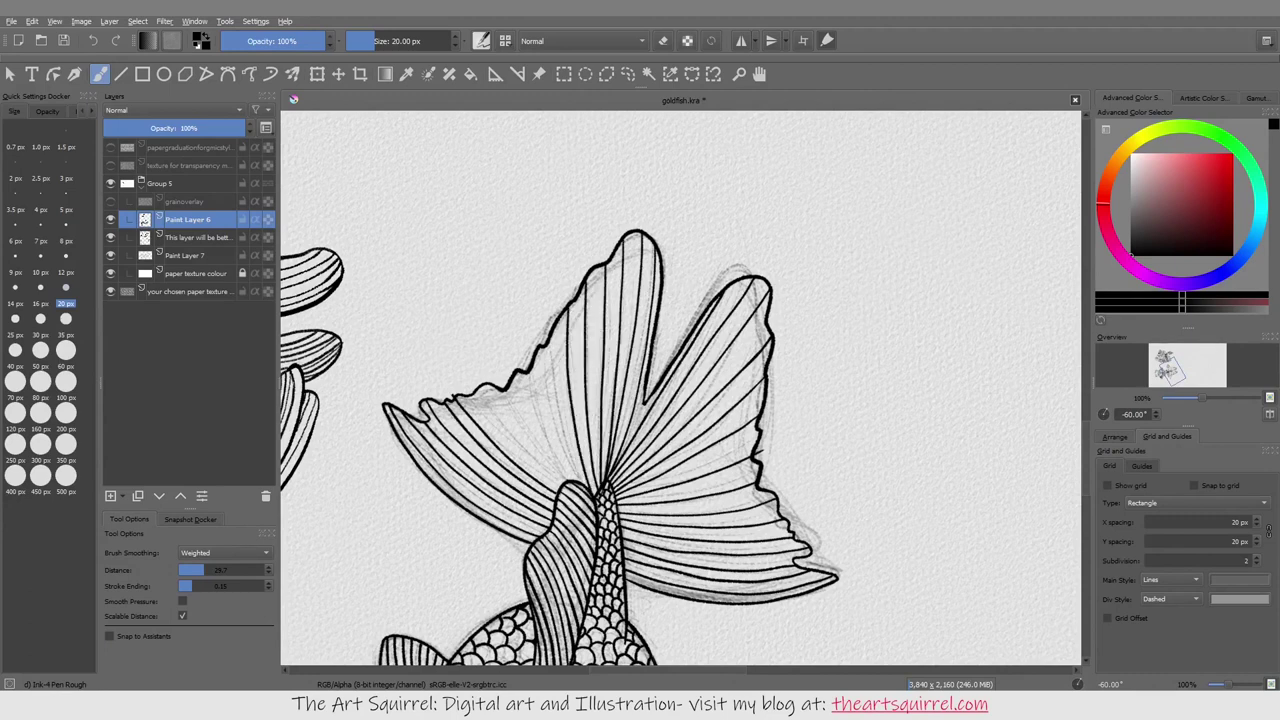
{"action": "left_click_drag", "start_coordinate": [574, 332], "coordinate": [552, 476]}
{"action": "left_click_drag", "start_coordinate": [548, 348], "coordinate": [540, 478]}
{"action": "left_click_drag", "start_coordinate": [548, 372], "coordinate": [528, 452]}
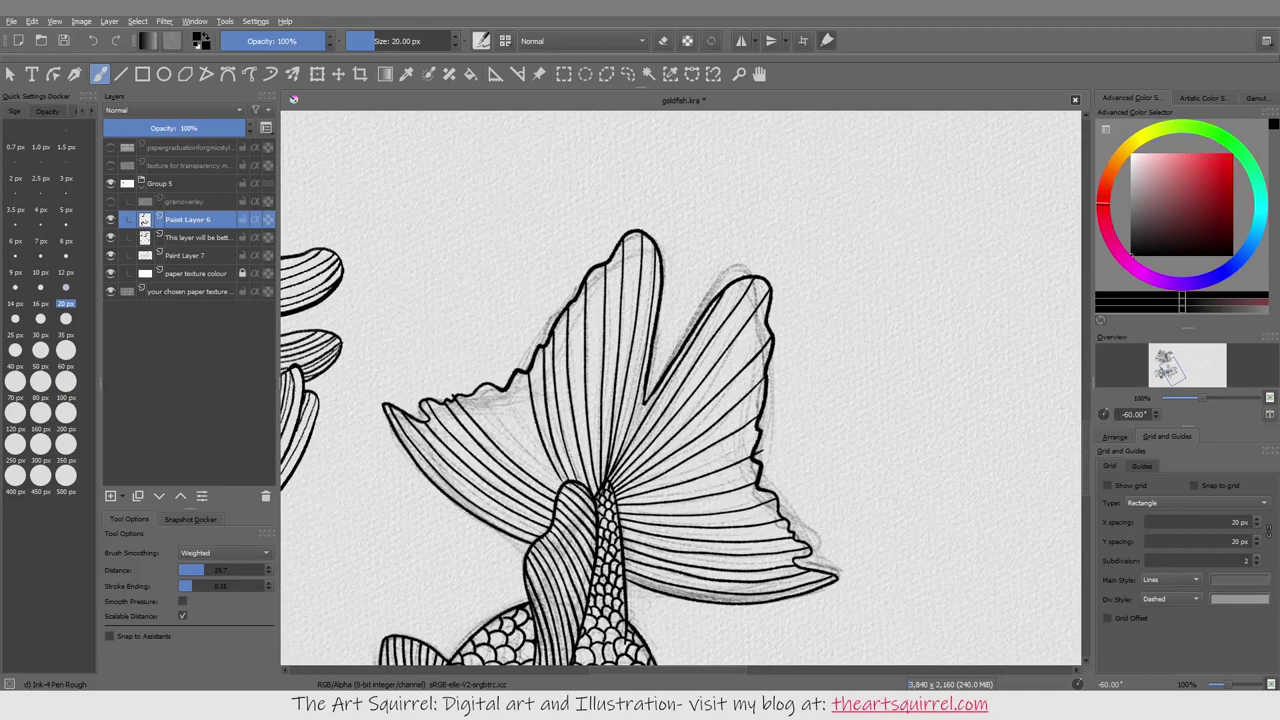
Step: Retry the last short rays in the upper fin, undoing the failed attempts
{"action": "mouse_move", "coordinate": [548, 386]}
{"action": "left_mouse_down"}
{"action": "mouse_move", "coordinate": [510, 486]}
{"action": "mouse_move", "coordinate": [530, 492]}
{"action": "left_mouse_up"}
{"action": "key", "text": "ctrl+z"}
{"action": "key", "text": "ctrl+z"}
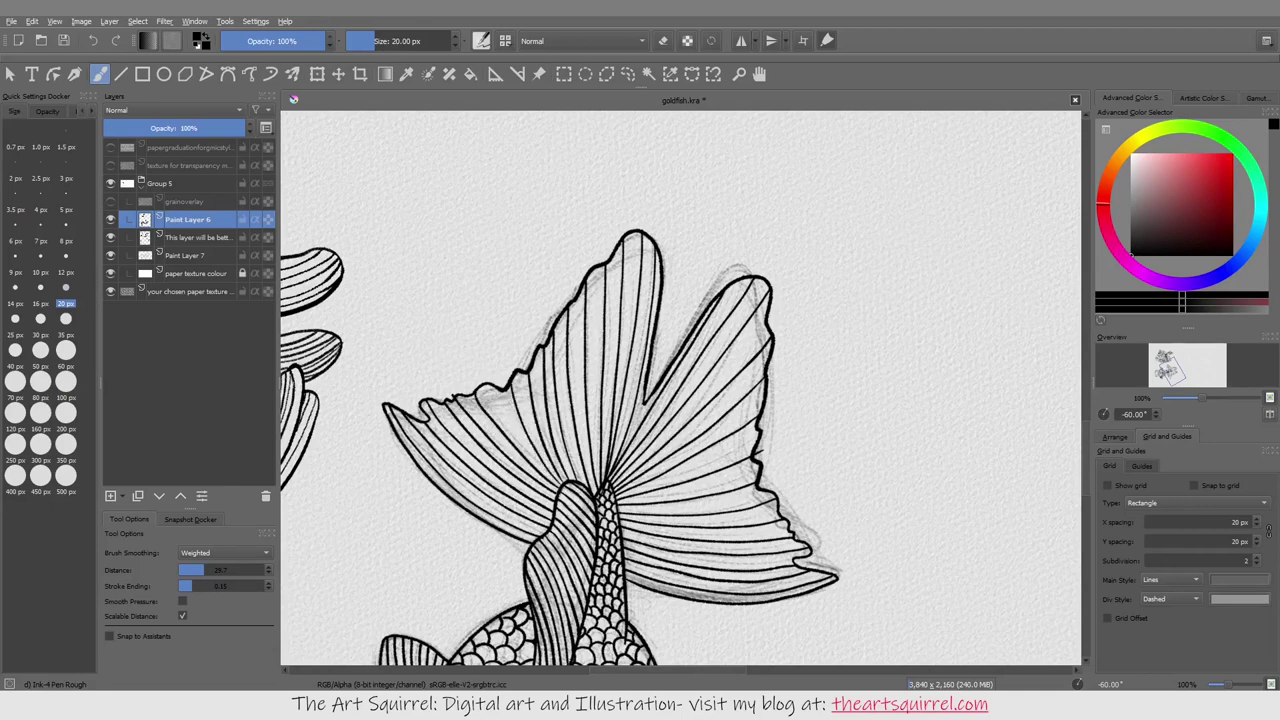
{"action": "key", "text": "ctrl+z"}
{"action": "left_click_drag", "start_coordinate": [558, 424], "coordinate": [506, 486]}
{"action": "key", "text": "ctrl+z"}
{"action": "left_click_drag", "start_coordinate": [476, 394], "coordinate": [532, 470]}
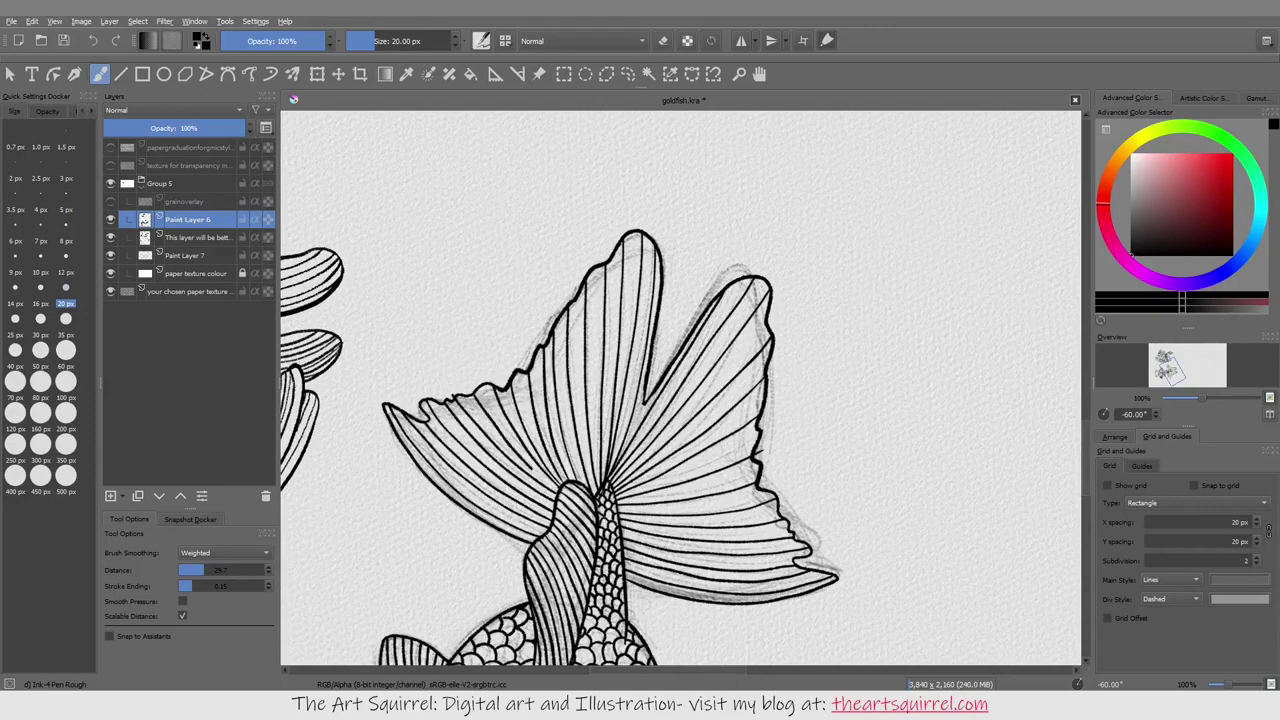
{"action": "key", "text": "ctrl+z"}
{"action": "left_click_drag", "start_coordinate": [474, 394], "coordinate": [556, 490]}
{"action": "key", "text": "ctrl+z"}
Step: Rotate the canvas back to 0° and hide the Paint Layer 7 pencil sketch
{"action": "key", "text": "6"}
{"action": "key", "text": "6"}
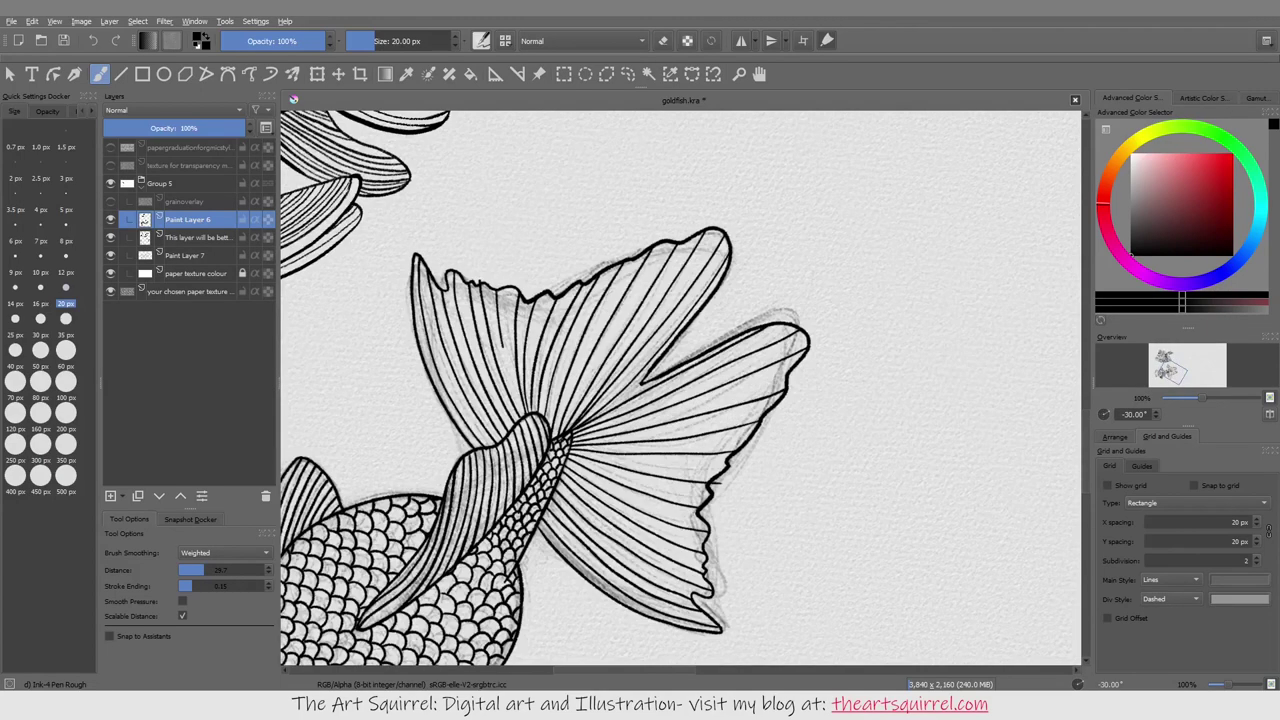
{"action": "key", "text": "6"}
{"action": "key", "text": "6"}
{"action": "key", "text": "e"}
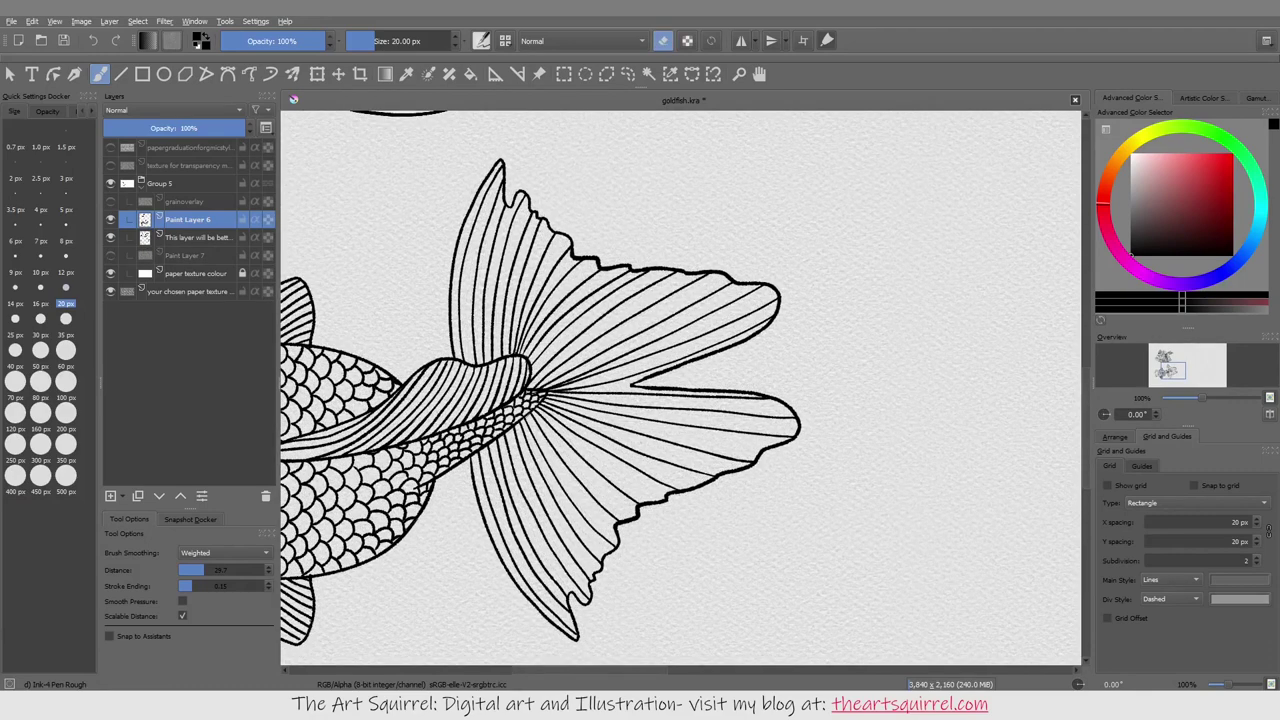
Step: Toggle between zoomed-out and 100% views to check the whole inked goldfish
{"action": "key", "text": "2"}
{"action": "key", "text": "1"}
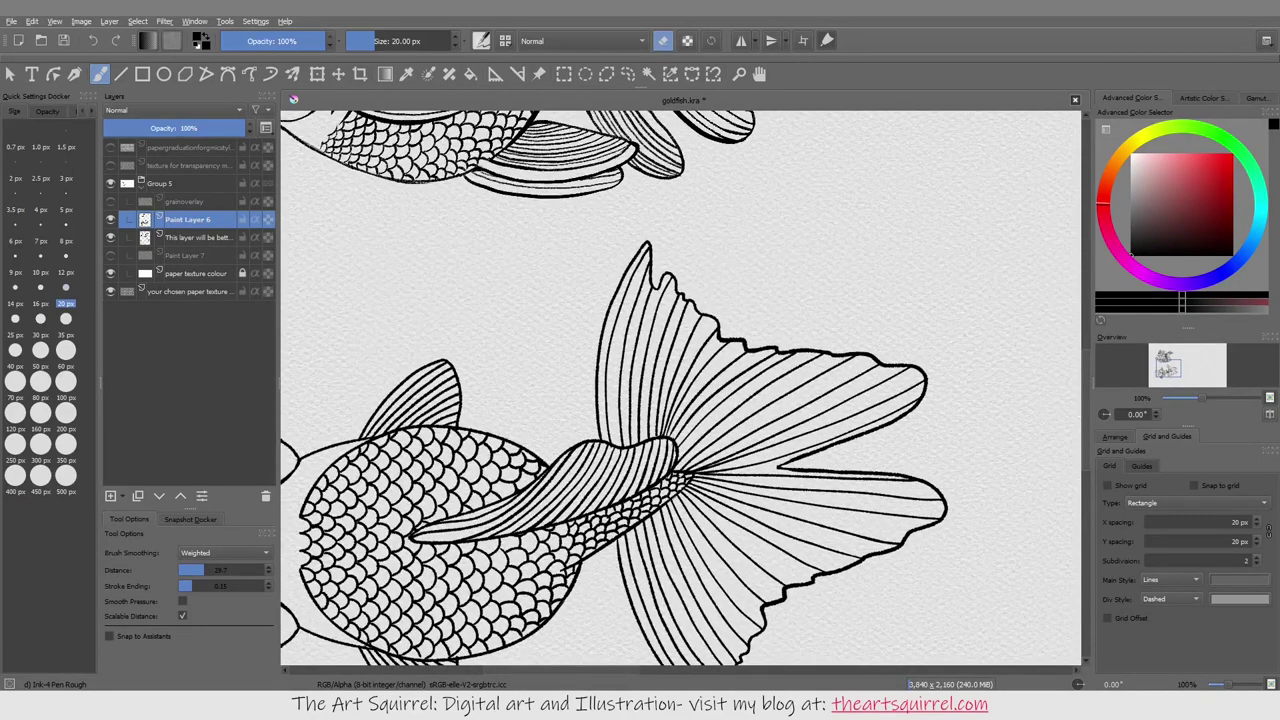
{"action": "key", "text": "2"}
{"action": "key", "text": "1"}
{"action": "key", "text": "e"}
{"action": "key", "text": "2"}
{"action": "key", "text": "1"}
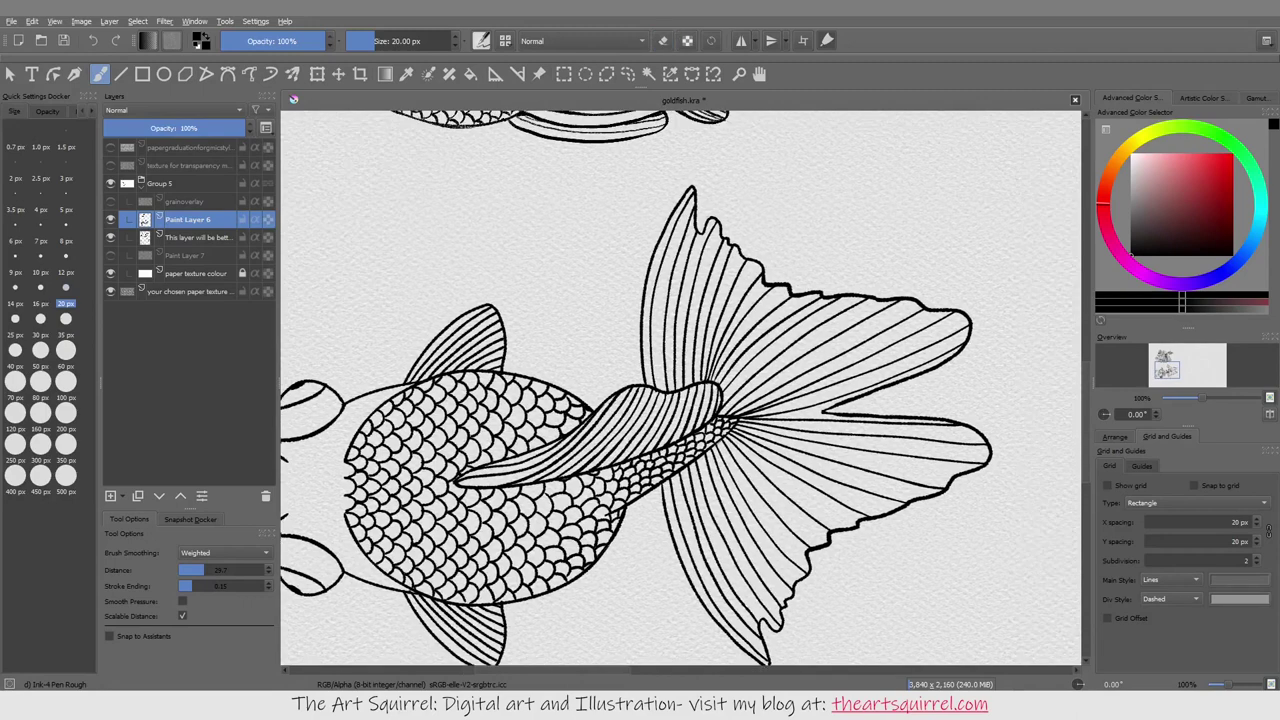
{"action": "key", "text": "e"}
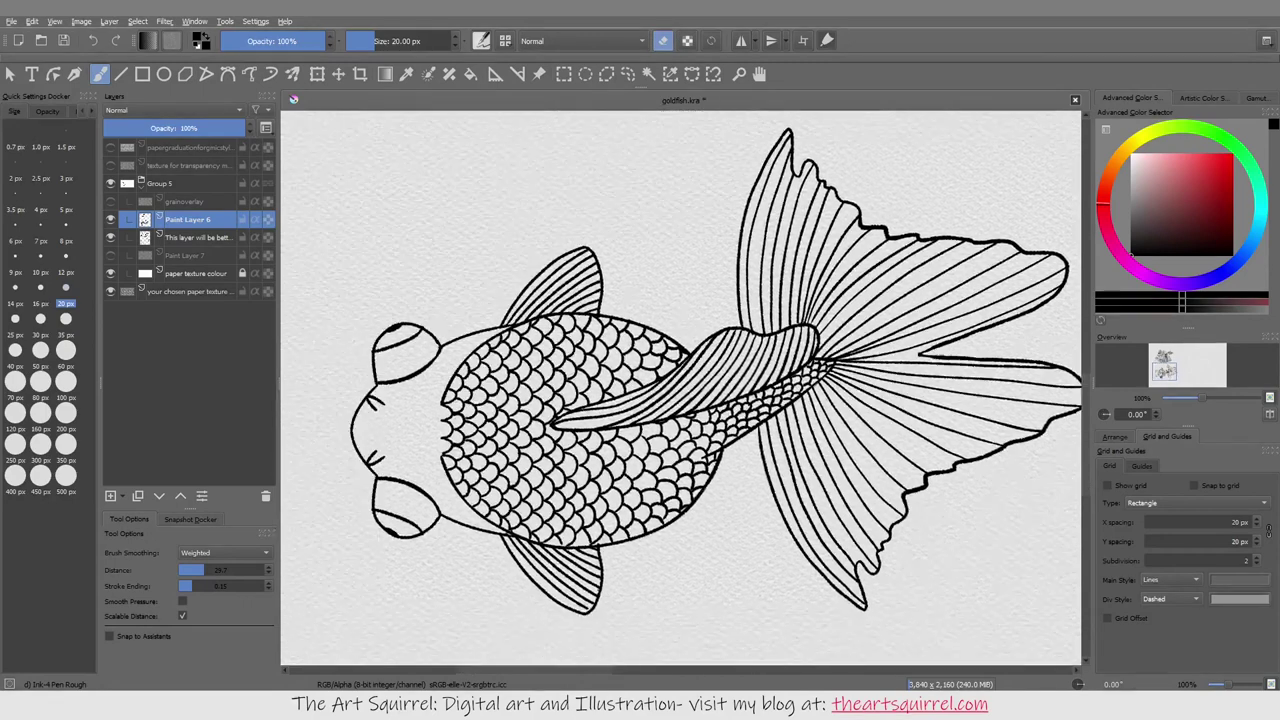
Step: View at 50% to compare both fish, then add a new paint layer in goldfishtopview.png
{"action": "key", "text": "minus"}
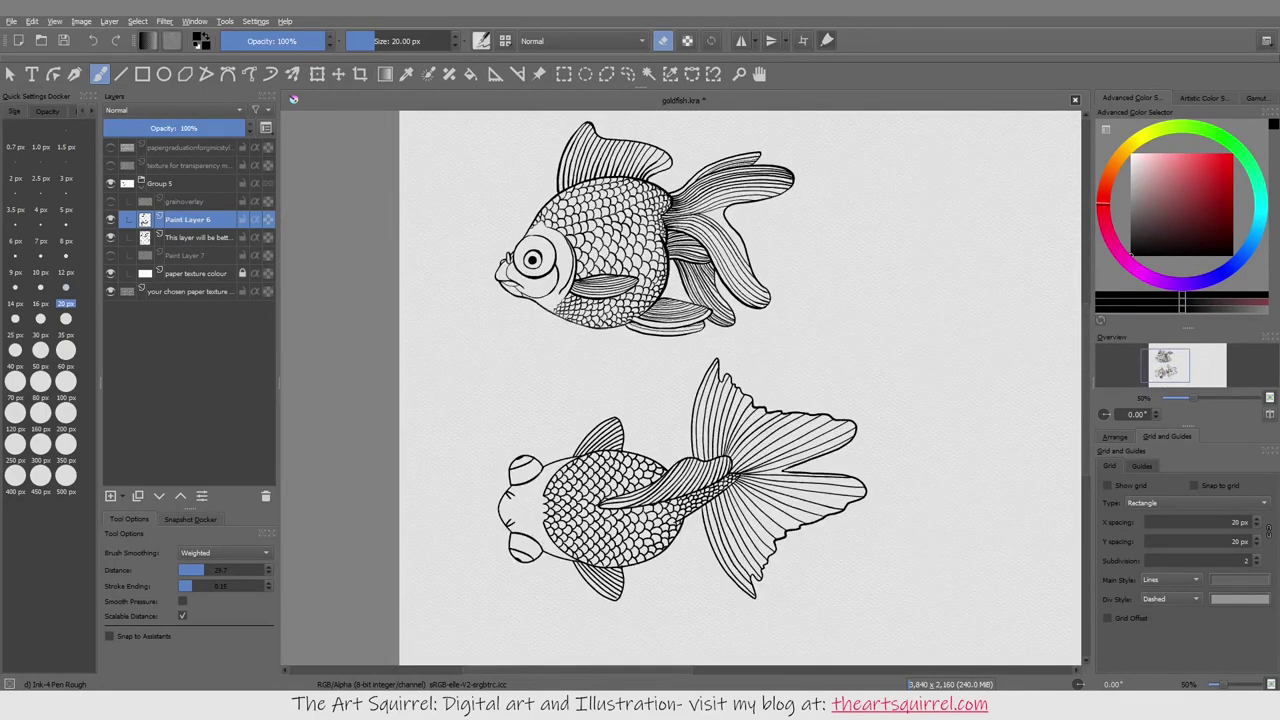
{"action": "key", "text": "ctrl+z"}
{"action": "key", "text": "ctrl+shift+z"}
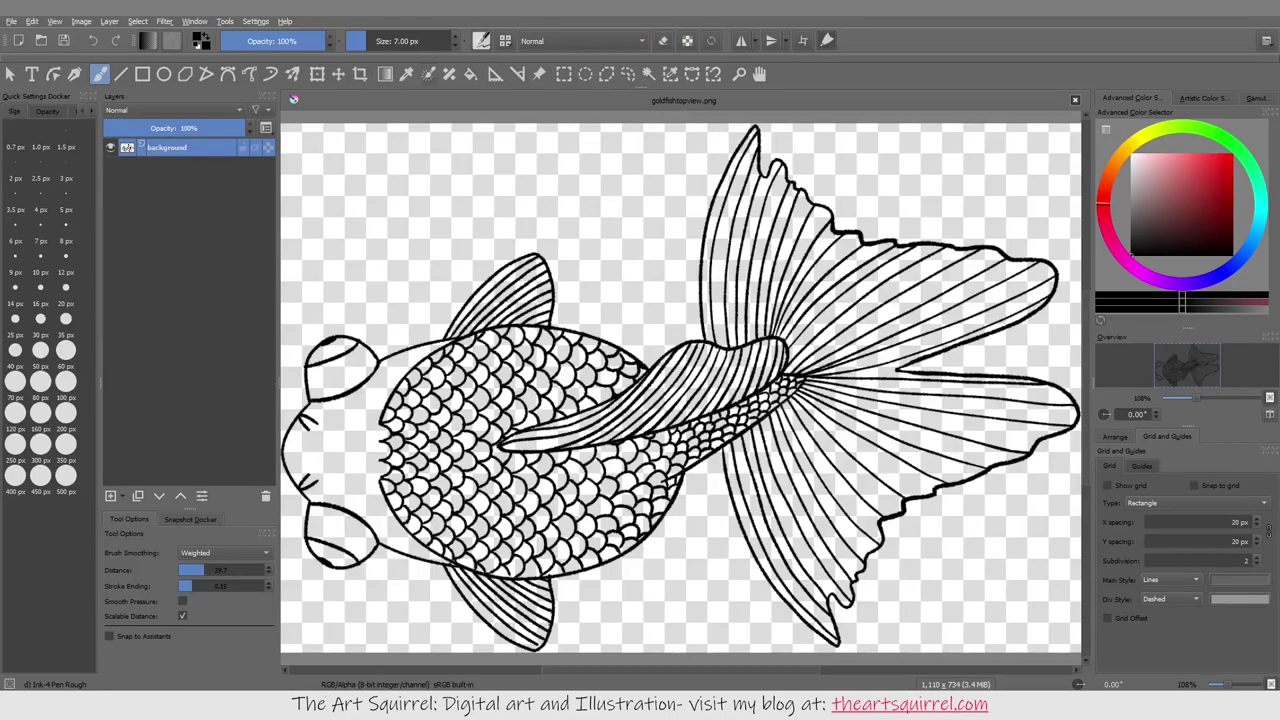
{"action": "key", "text": "Insert"}
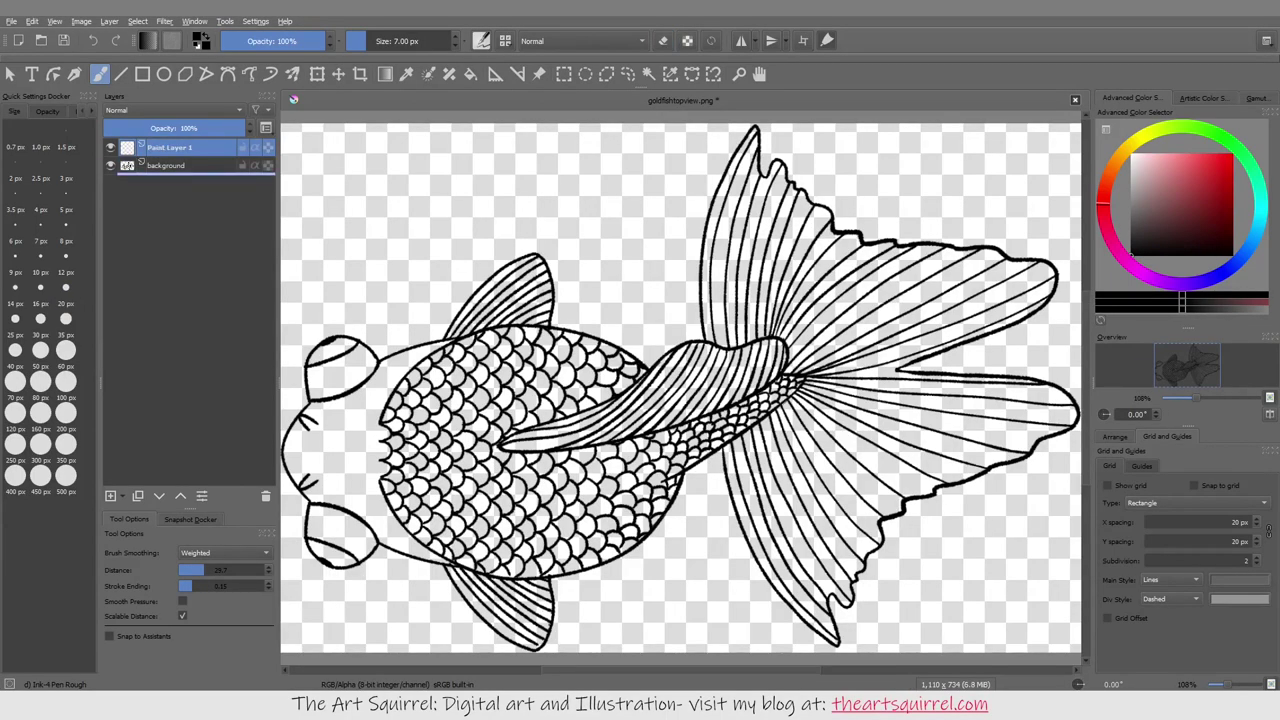
Step: Reorder the line layer and set contiguous selection to current-layer sampling without anti-aliasing
{"action": "key", "text": "Page_Down"}
{"action": "key", "text": "ctrl+Page_Up"}
{"action": "left_click", "coordinate": [648, 73]}
{"action": "left_click", "coordinate": [115, 582]}
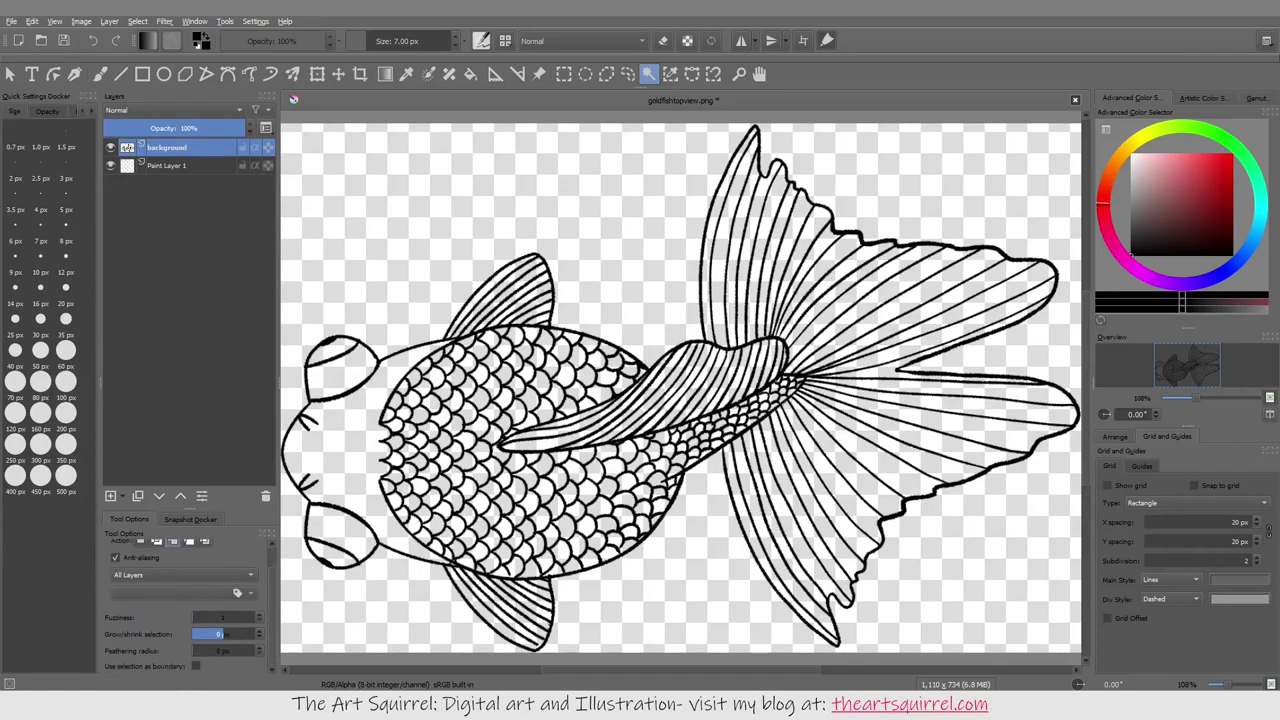
{"action": "left_click", "coordinate": [182, 600]}
{"action": "left_click", "coordinate": [182, 575]}
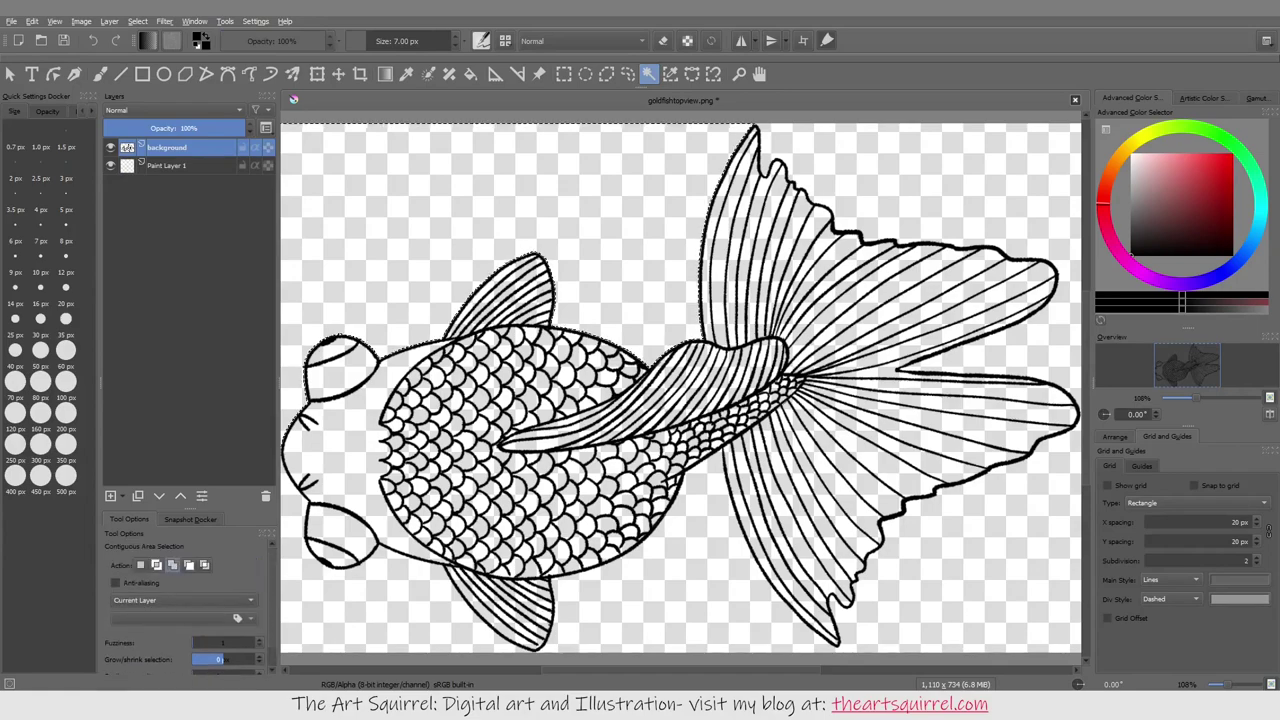
Step: Deselect everything around the fish with Ctrl+Shift+A and bring up the Windows app list
{"action": "scroll", "coordinate": [680, 380], "scroll_direction": "down", "scroll_amount": 3}
{"action": "scroll", "coordinate": [680, 290], "scroll_direction": "up", "scroll_amount": 5}
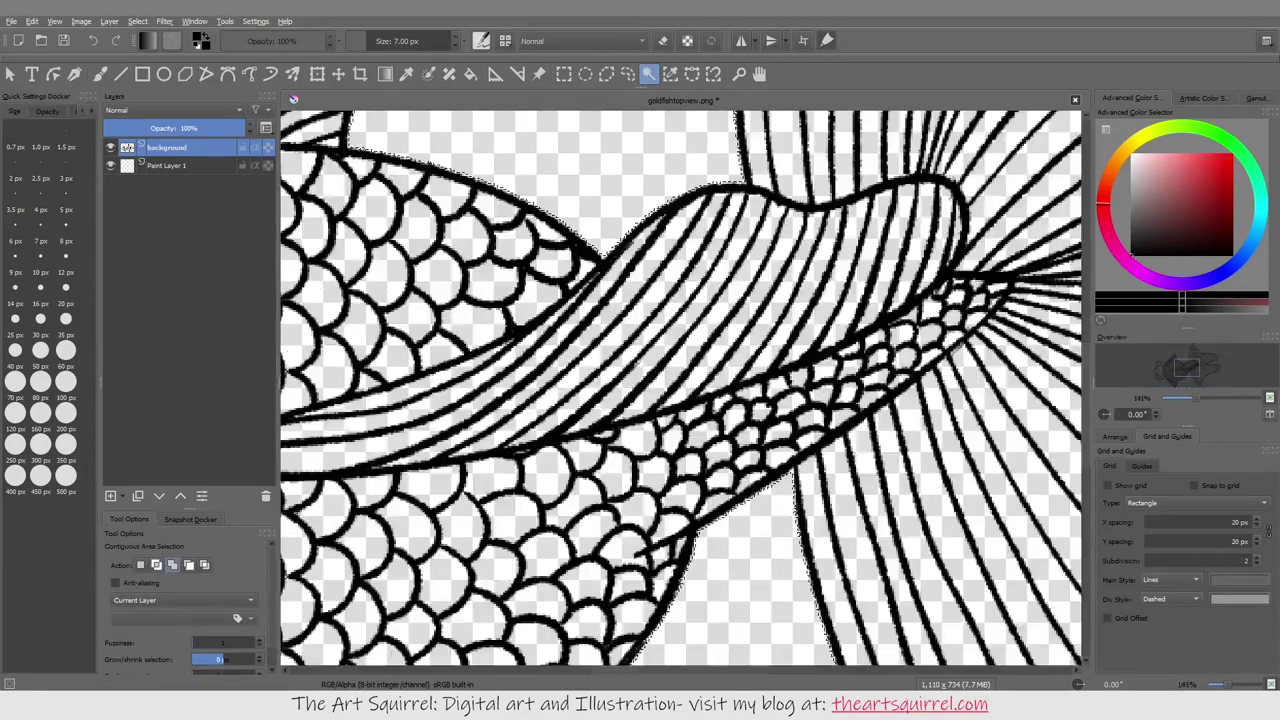
{"action": "scroll", "coordinate": [680, 290], "scroll_direction": "down", "scroll_amount": 8}
{"action": "scroll", "coordinate": [680, 290], "scroll_direction": "up", "scroll_amount": 2}
{"action": "key", "text": "ctrl+shift+a"}
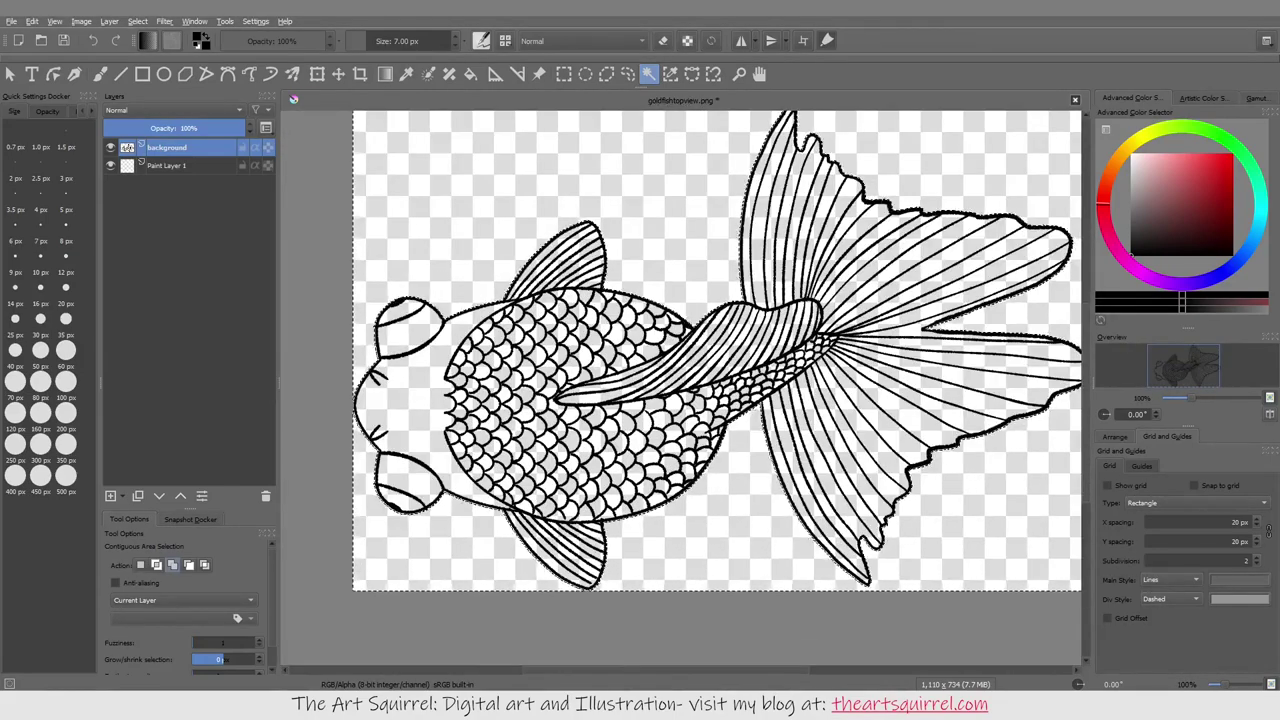
{"action": "key", "text": "super"}
{"action": "key", "text": "super"}
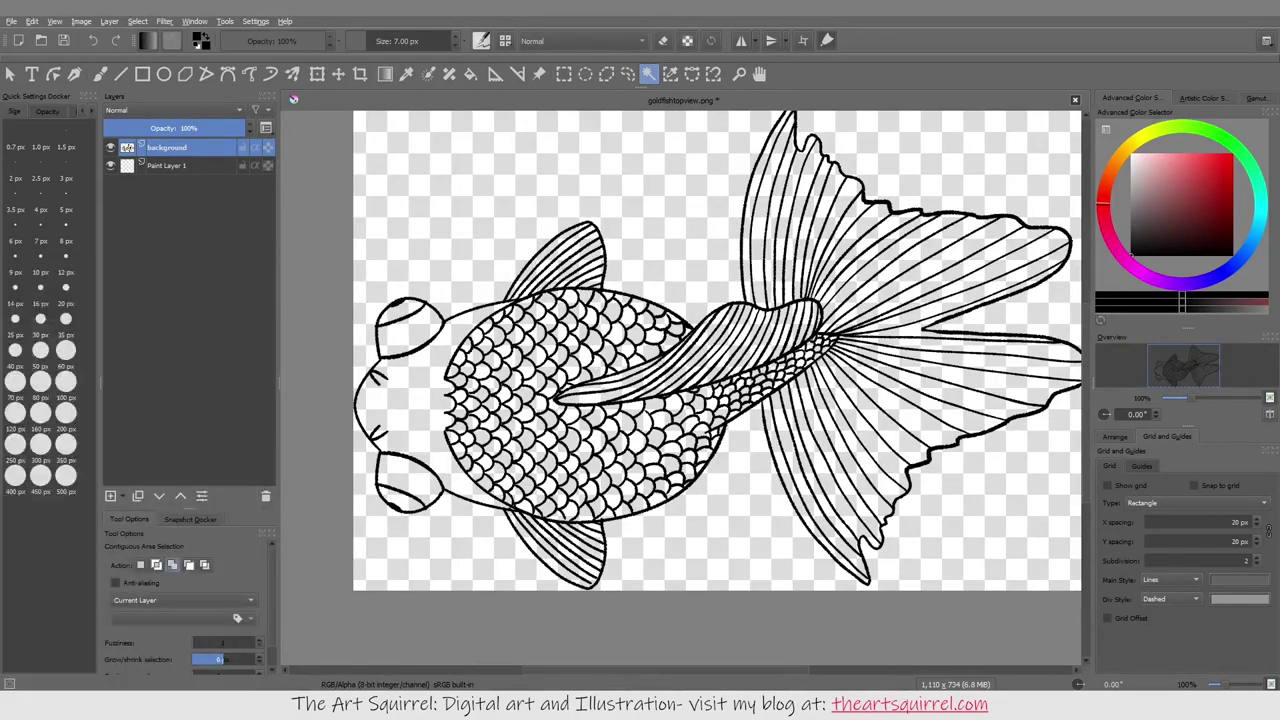
Step: Paste and embed the goldfish image in Inkscape, then open the goldfishtopview file
{"action": "key", "text": "Escape"}
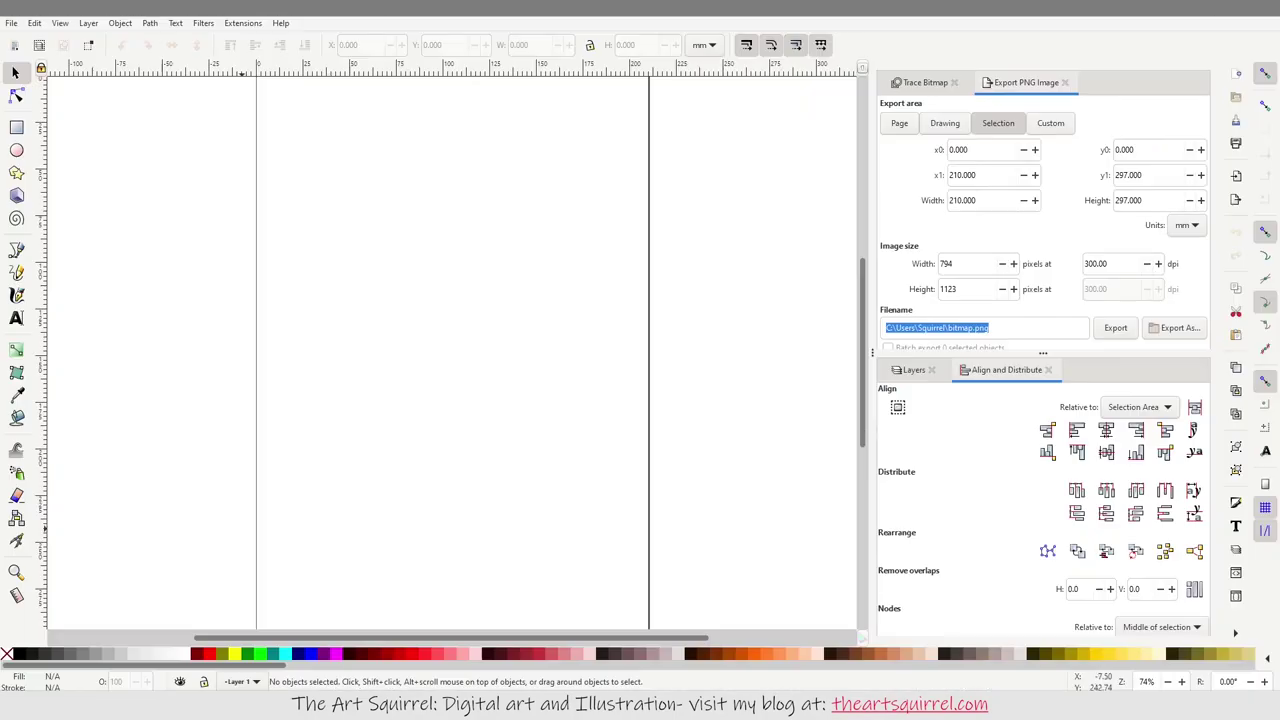
{"action": "key", "text": "ctrl+v"}
{"action": "key", "text": "Return"}
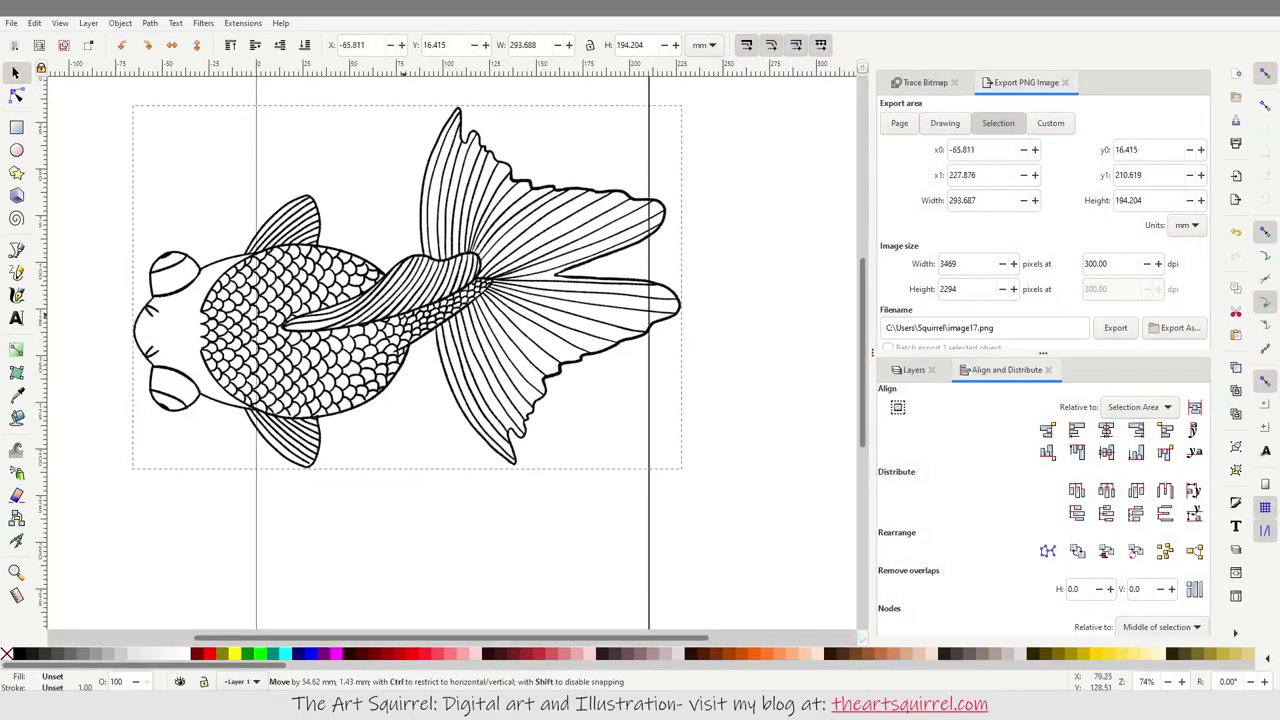
{"action": "left_click", "coordinate": [11, 22]}
{"action": "left_click", "coordinate": [34, 68]}
{"action": "scroll", "coordinate": [200, 160], "scroll_direction": "down", "scroll_amount": 3}
{"action": "double_click", "coordinate": [250, 60]}
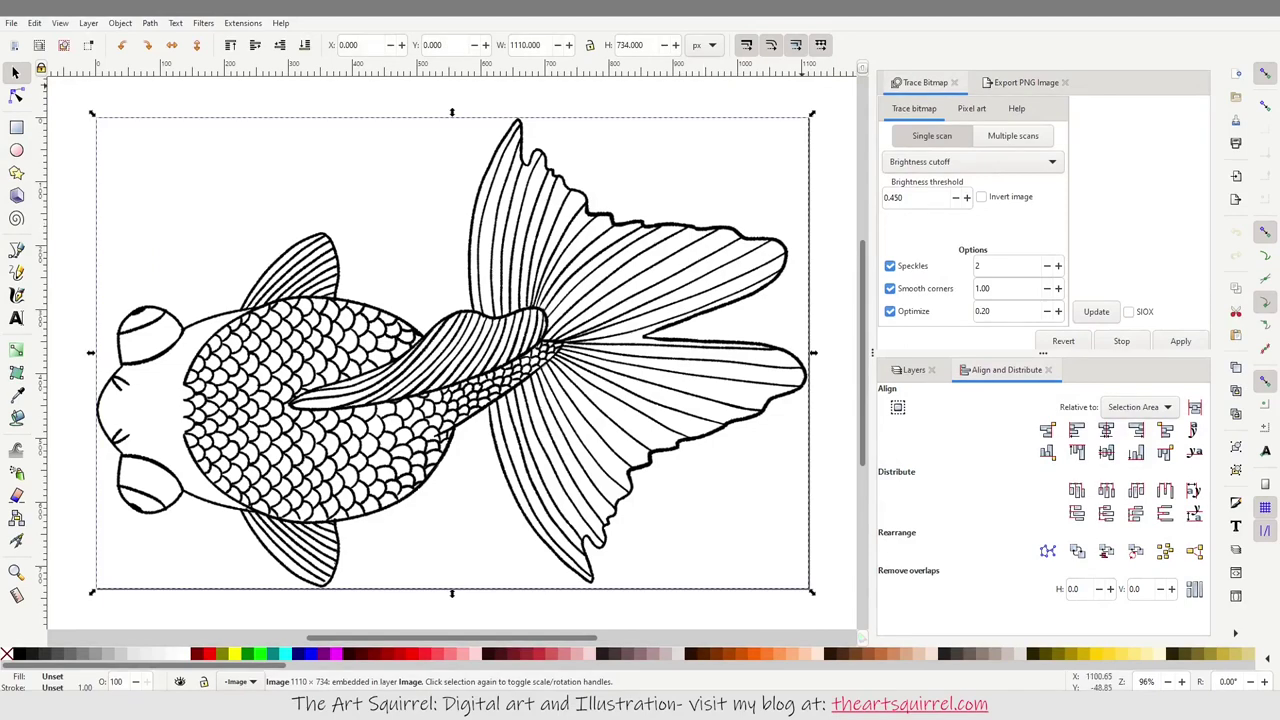
Step: Trace the bitmap with brightness threshold 0.720 and smooth corners 1.34
{"action": "triple_click", "coordinate": [910, 197]}
{"action": "type", "text": "0."}
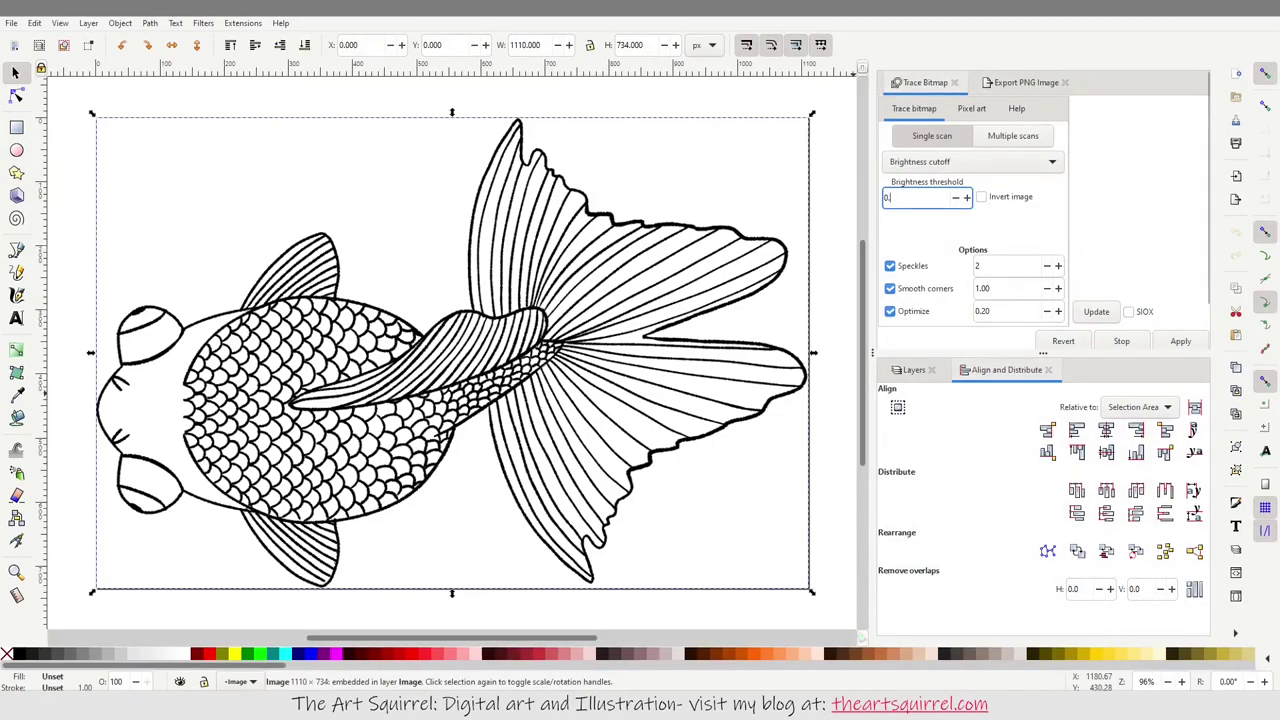
{"action": "triple_click", "coordinate": [1000, 288]}
{"action": "type", "text": "1.34"}
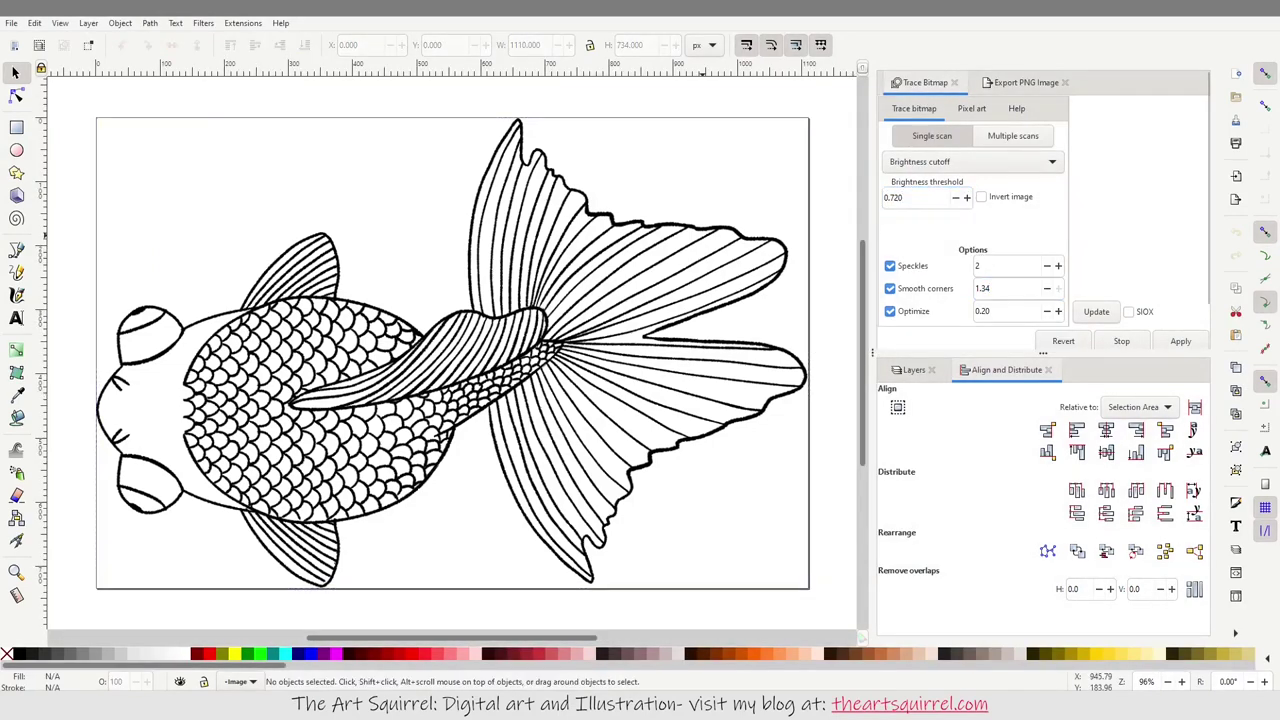
{"action": "left_click", "coordinate": [1096, 311]}
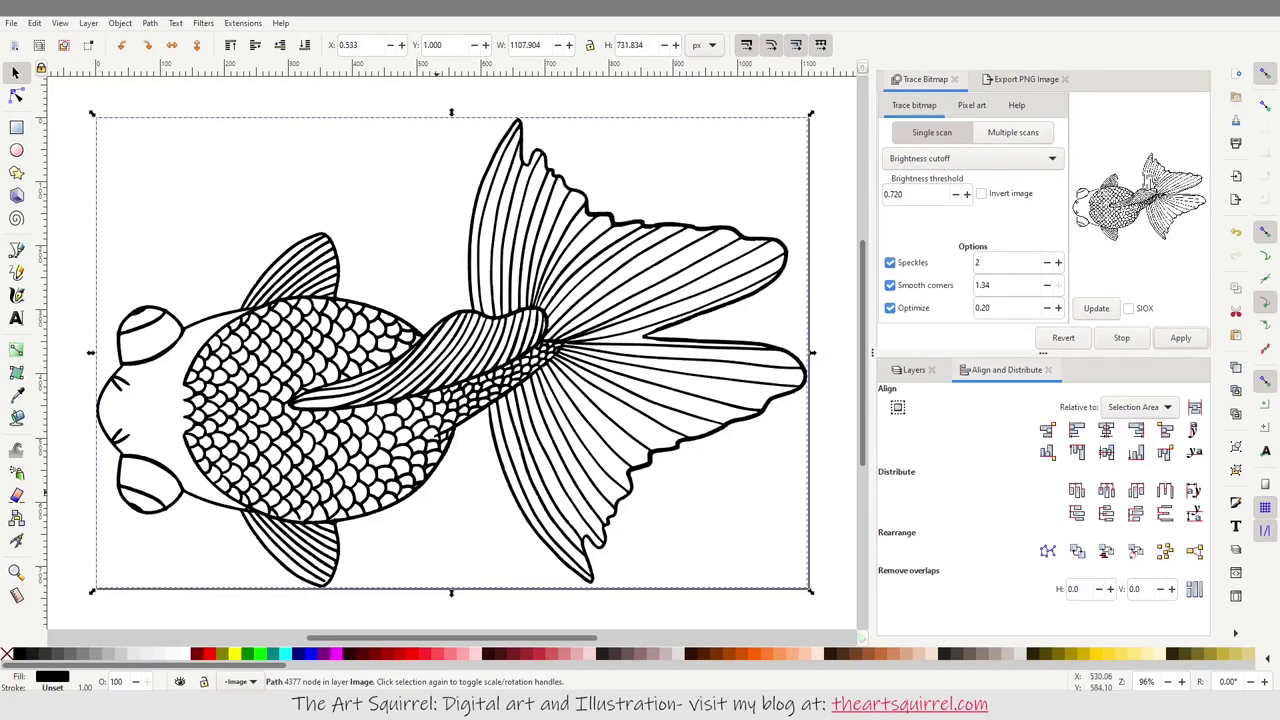
Step: Save the traced drawing as goldfishtopview.svg
{"action": "left_click", "coordinate": [11, 22]}
{"action": "left_click", "coordinate": [40, 163]}
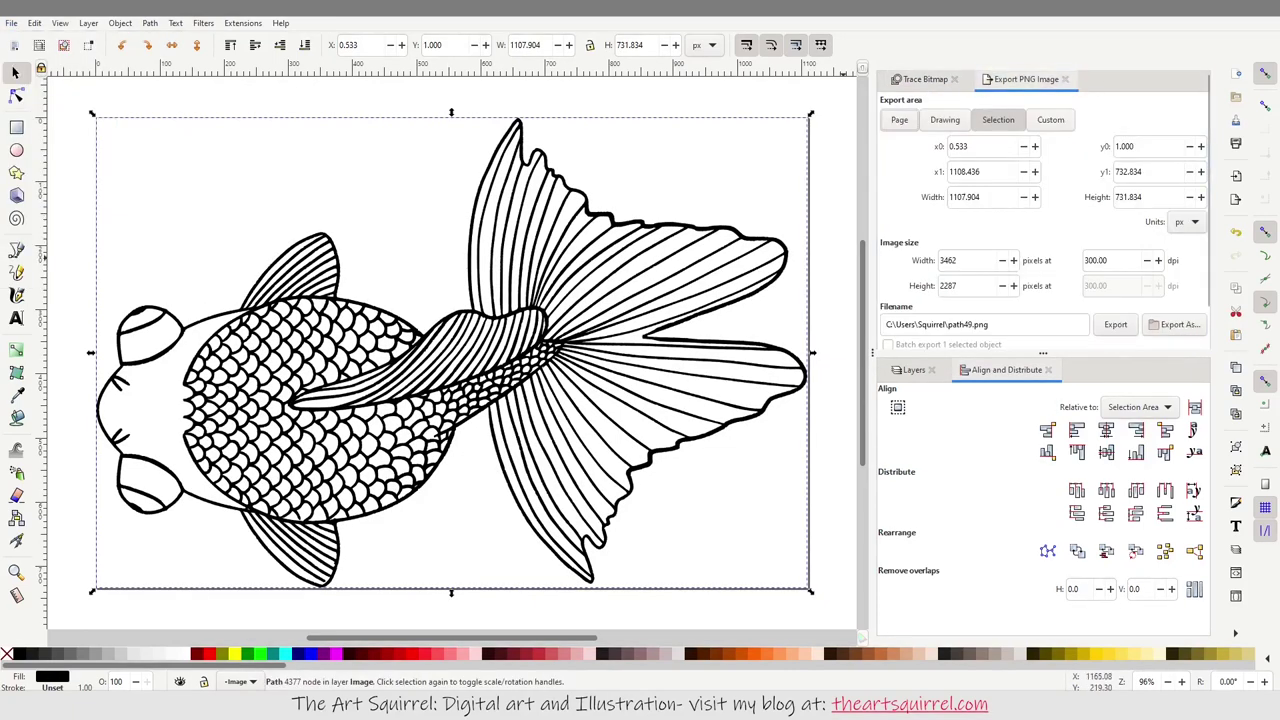
{"action": "key", "text": "ctrl+shift+s"}
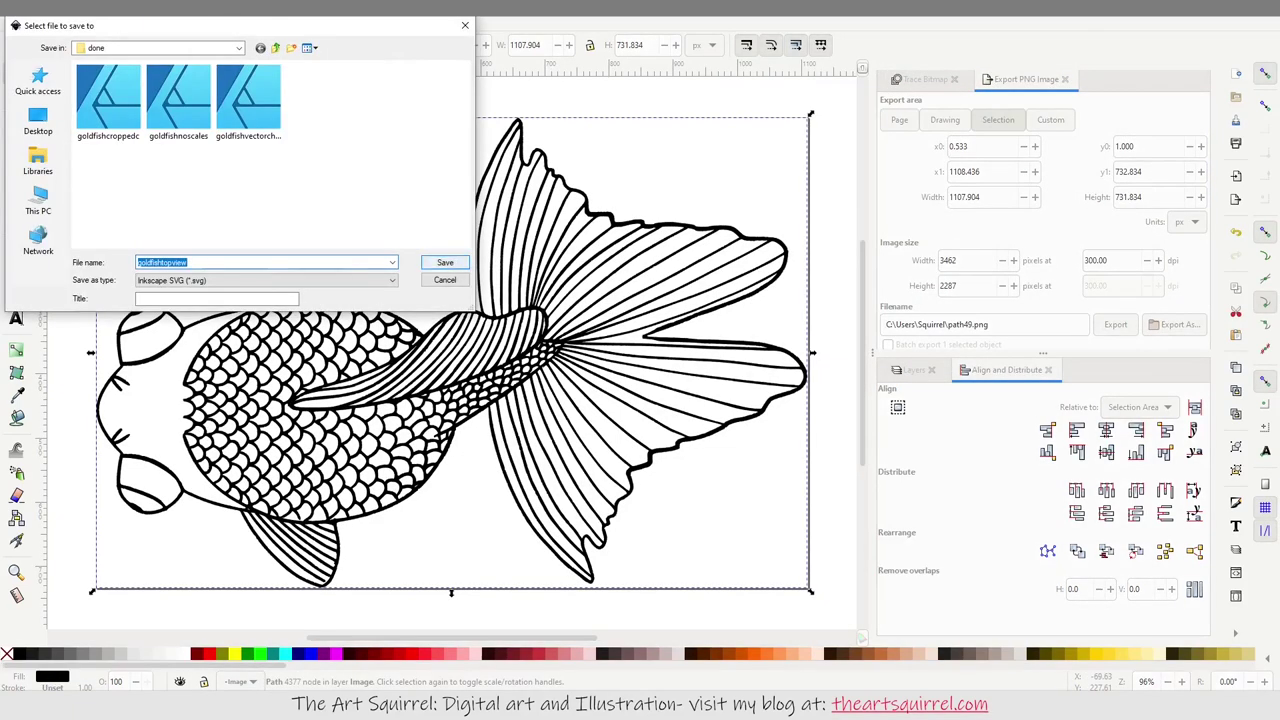
{"action": "key", "text": "Return"}
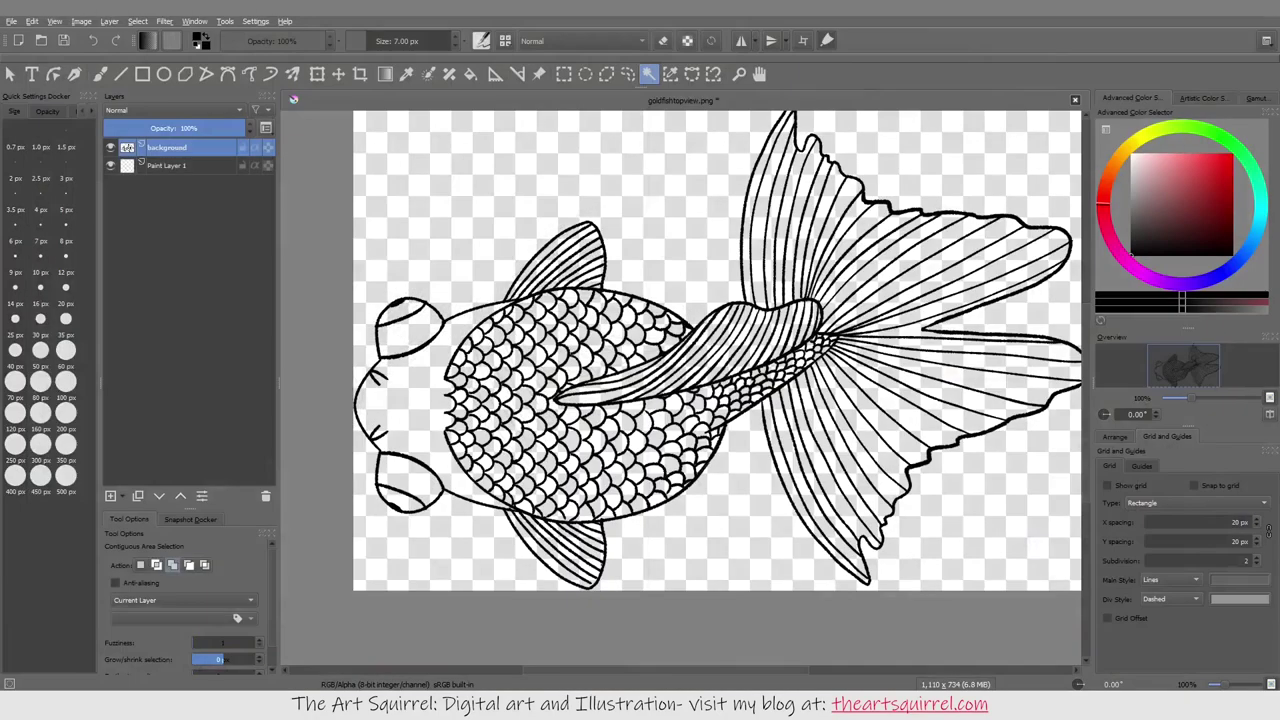
Step: In Affinity Designer, delete the embedded bitmap and export the traced path as goldfishtopview PNG
{"action": "key", "text": "super"}
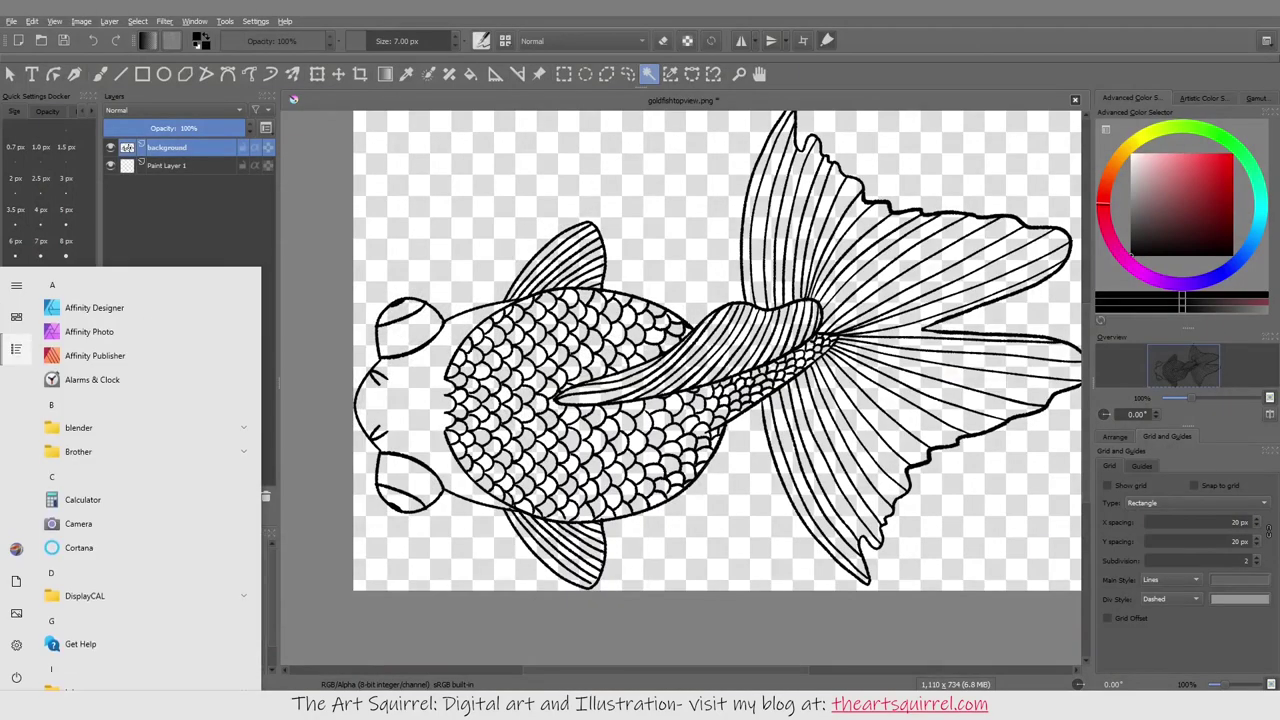
{"action": "key", "text": "Escape"}
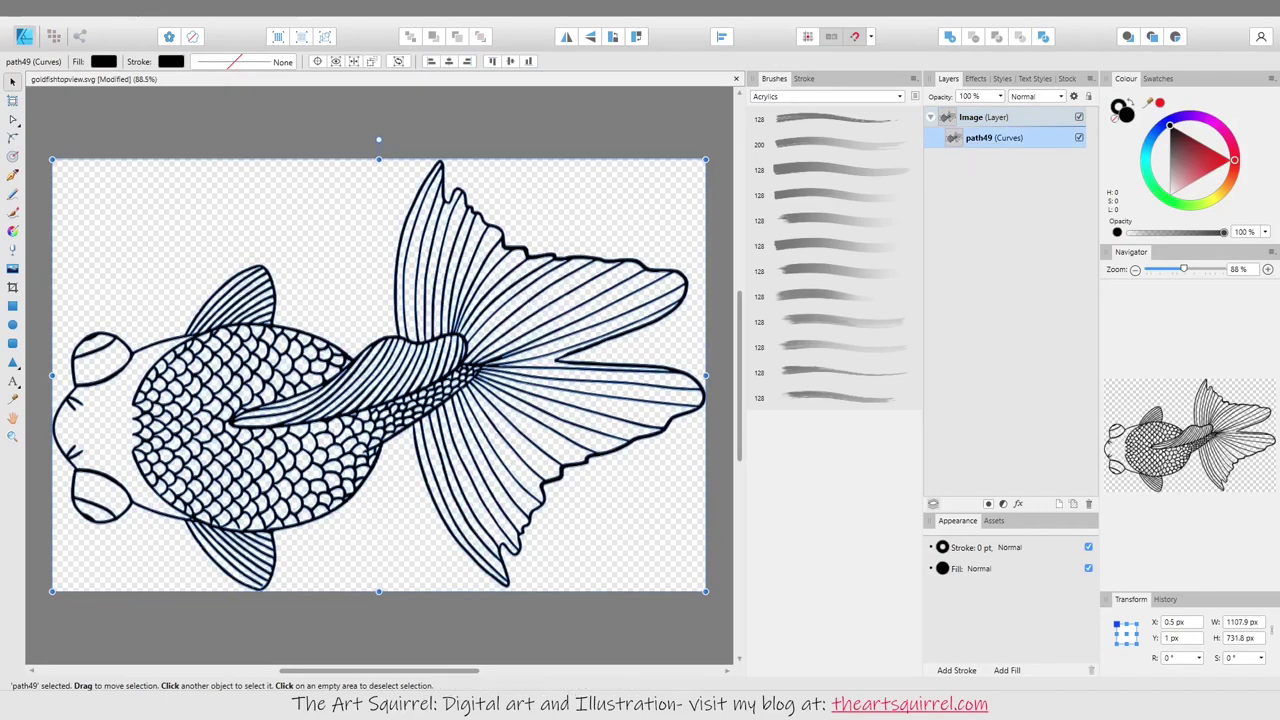
{"action": "key", "text": "ctrl+alt+shift+w"}
{"action": "left_click", "coordinate": [748, 434]}
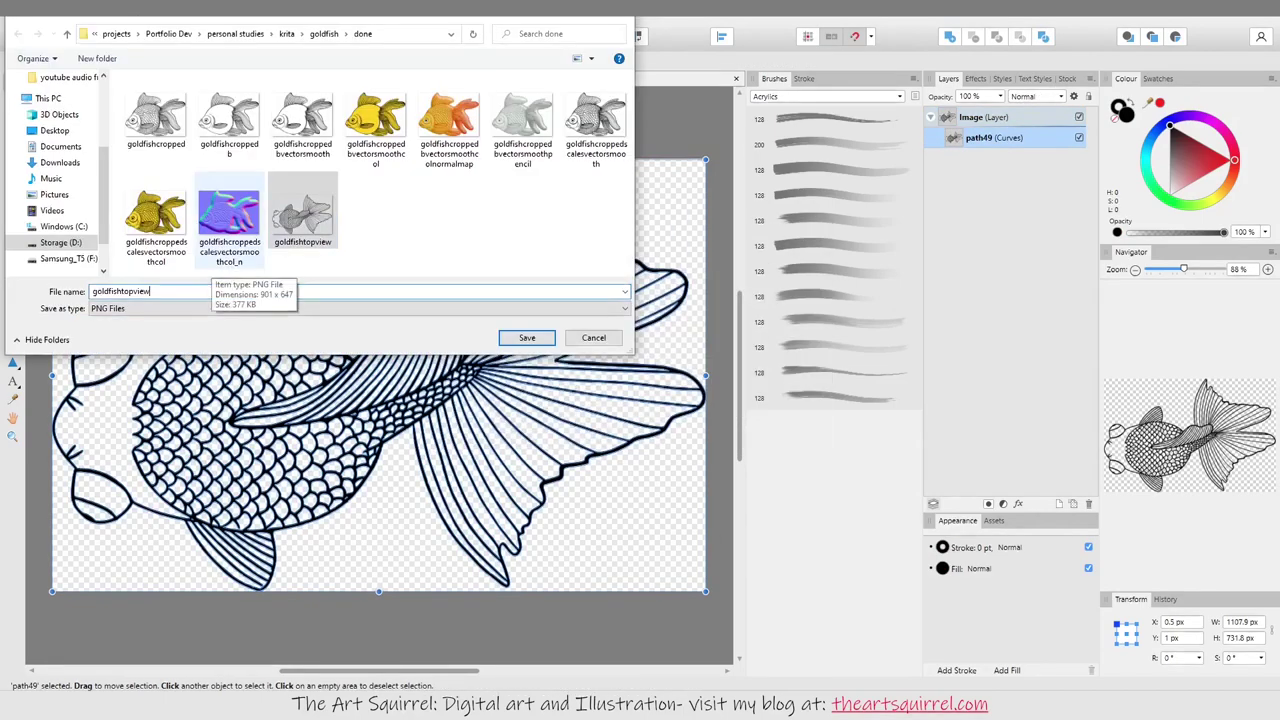
{"action": "key", "text": "Return"}
Step: Save the document as an Affinity file named goldfishtopview
{"action": "key", "text": "alt+f"}
{"action": "left_click", "coordinate": [60, 122]}
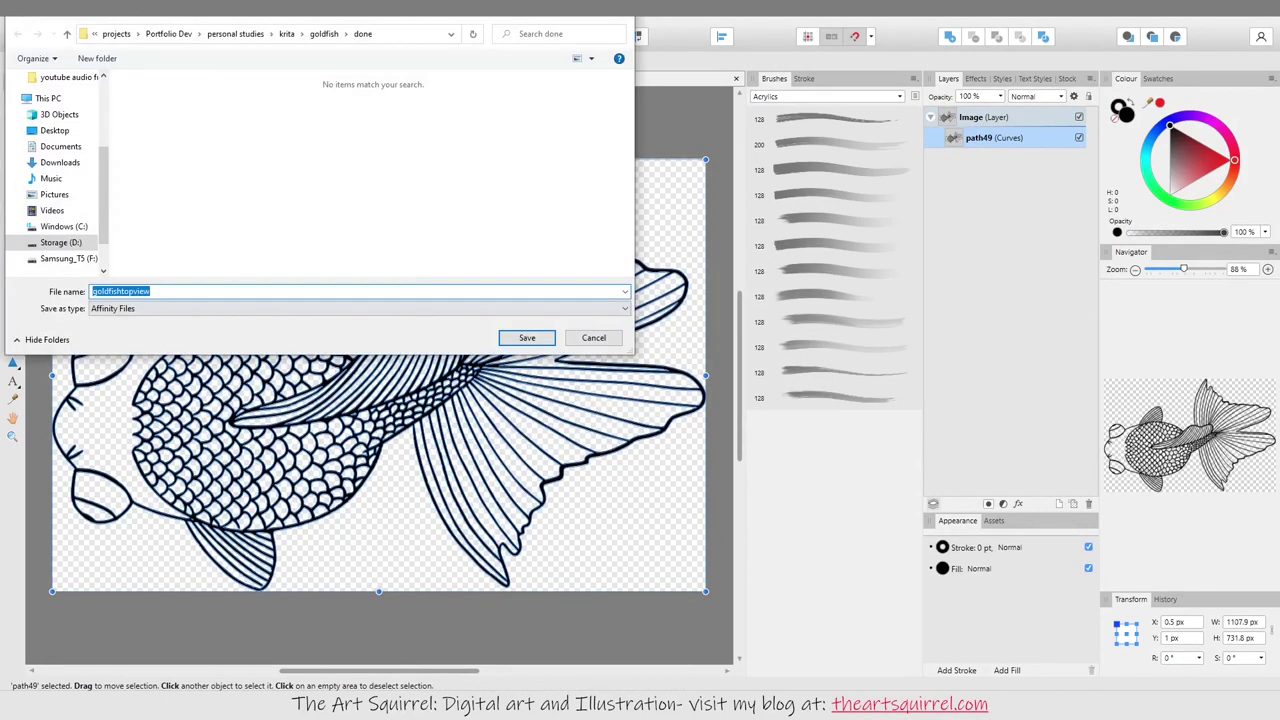
{"action": "key", "text": "Return"}
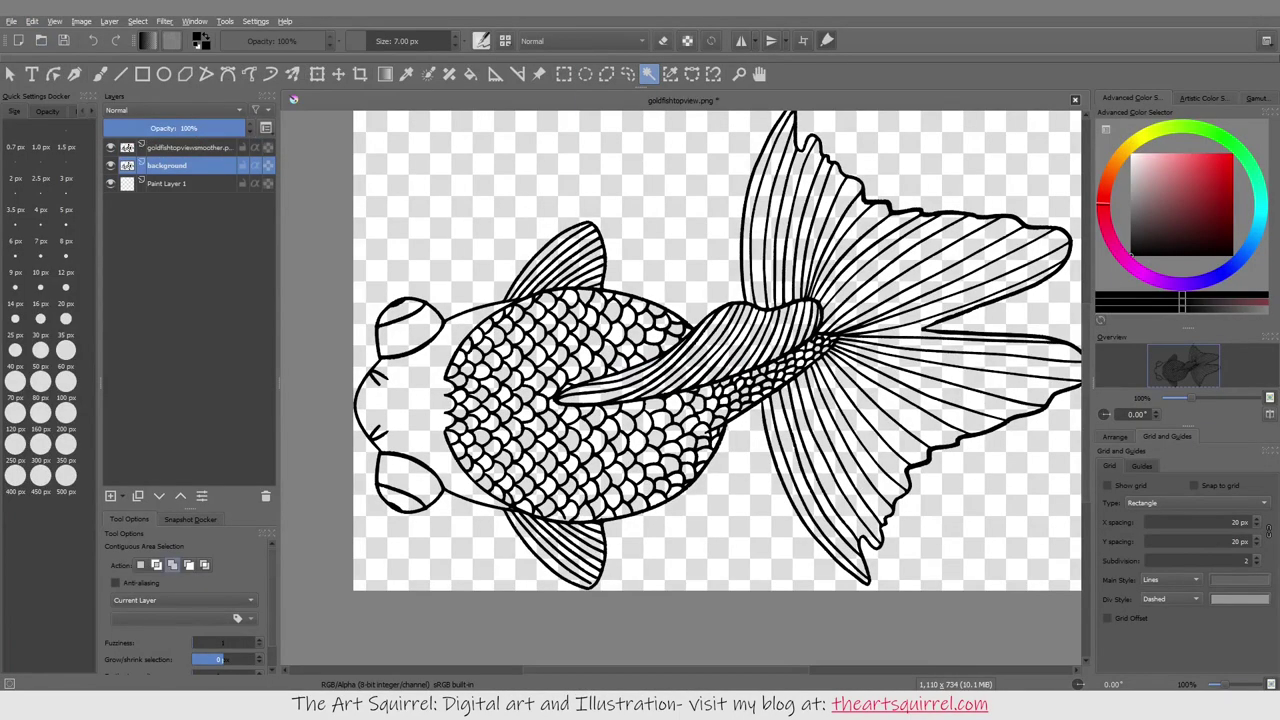
Step: Delete the old rough background line layer and browse the Select menu
{"action": "key", "text": "Page_Up"}
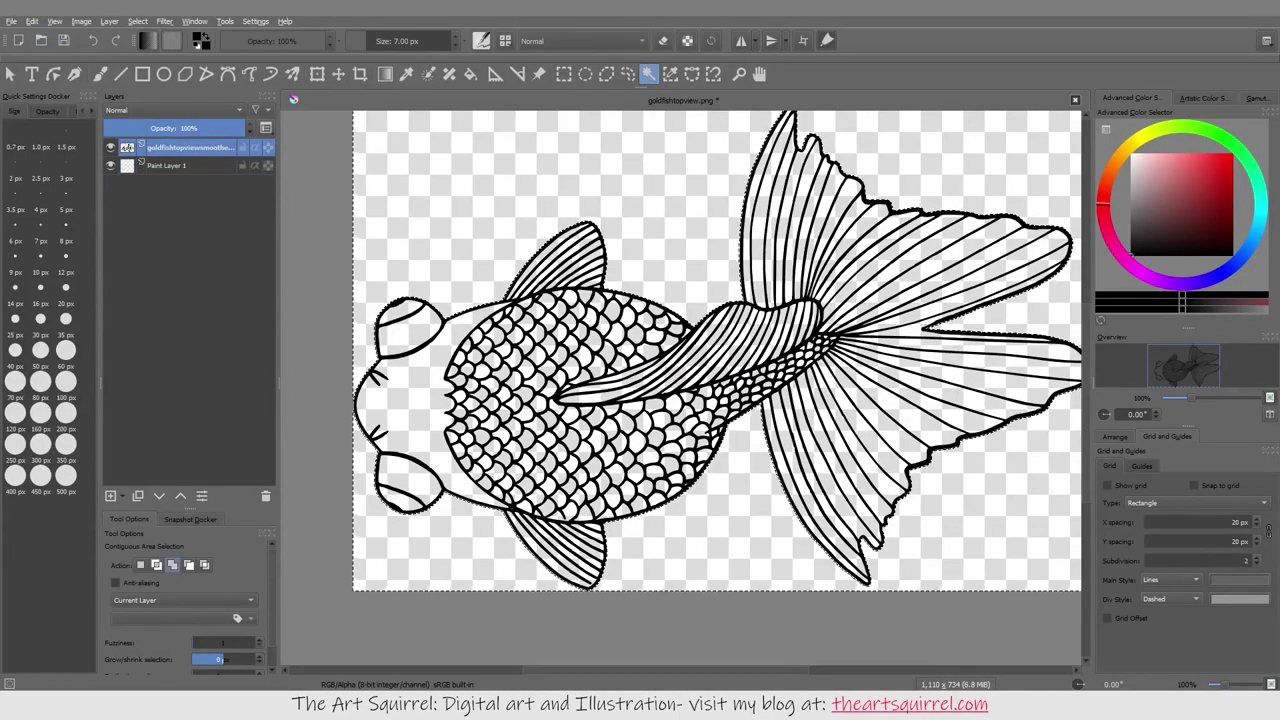
{"action": "scroll", "coordinate": [717, 350], "scroll_direction": "up", "scroll_amount": 2}
{"action": "scroll", "coordinate": [717, 350], "scroll_direction": "down", "scroll_amount": 4}
{"action": "key", "text": "alt+s"}
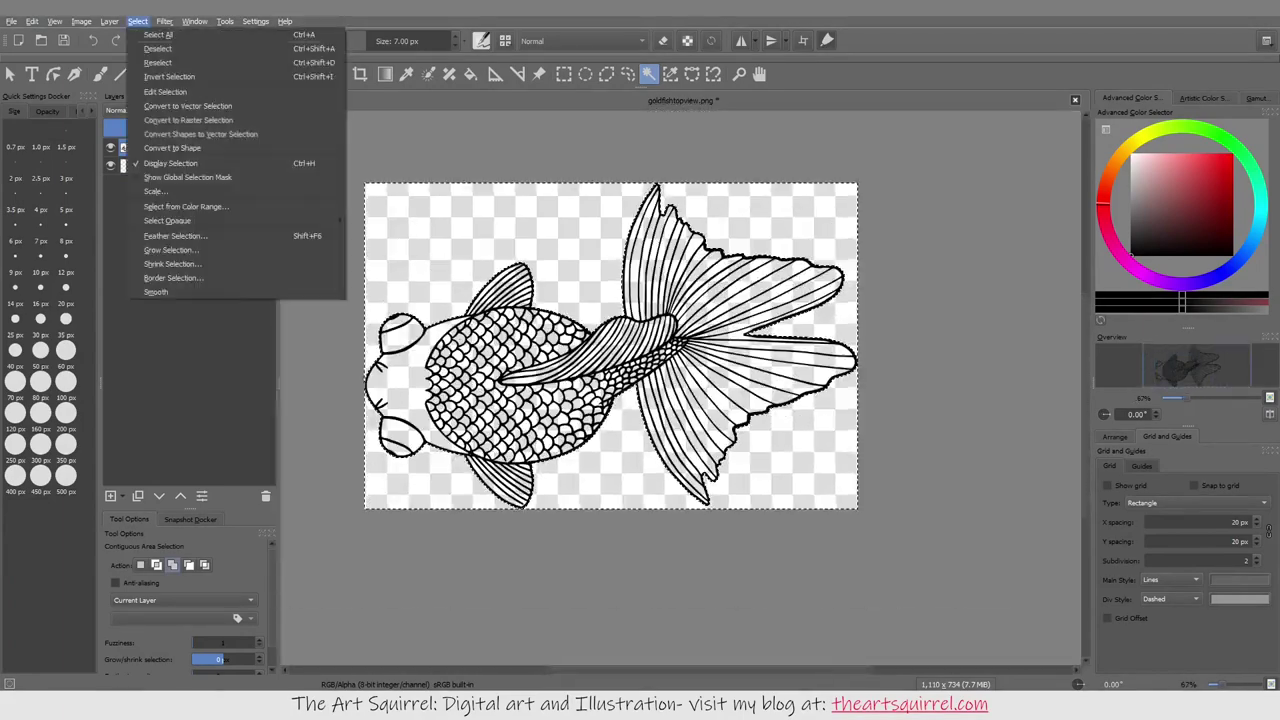
{"action": "key", "text": "Escape"}
{"action": "scroll", "coordinate": [659, 278], "scroll_direction": "up", "scroll_amount": 3}
{"action": "scroll", "coordinate": [185, 600], "scroll_direction": "down", "scroll_amount": 1}
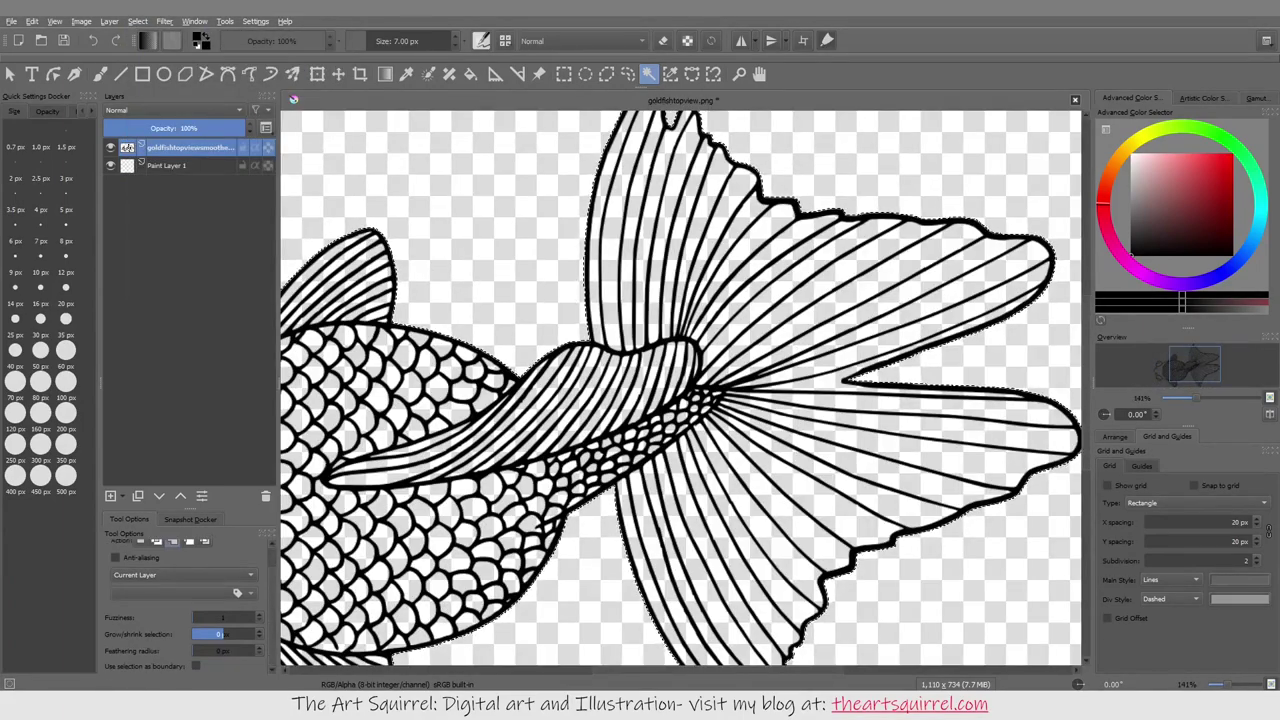
{"action": "key", "text": "alt+s"}
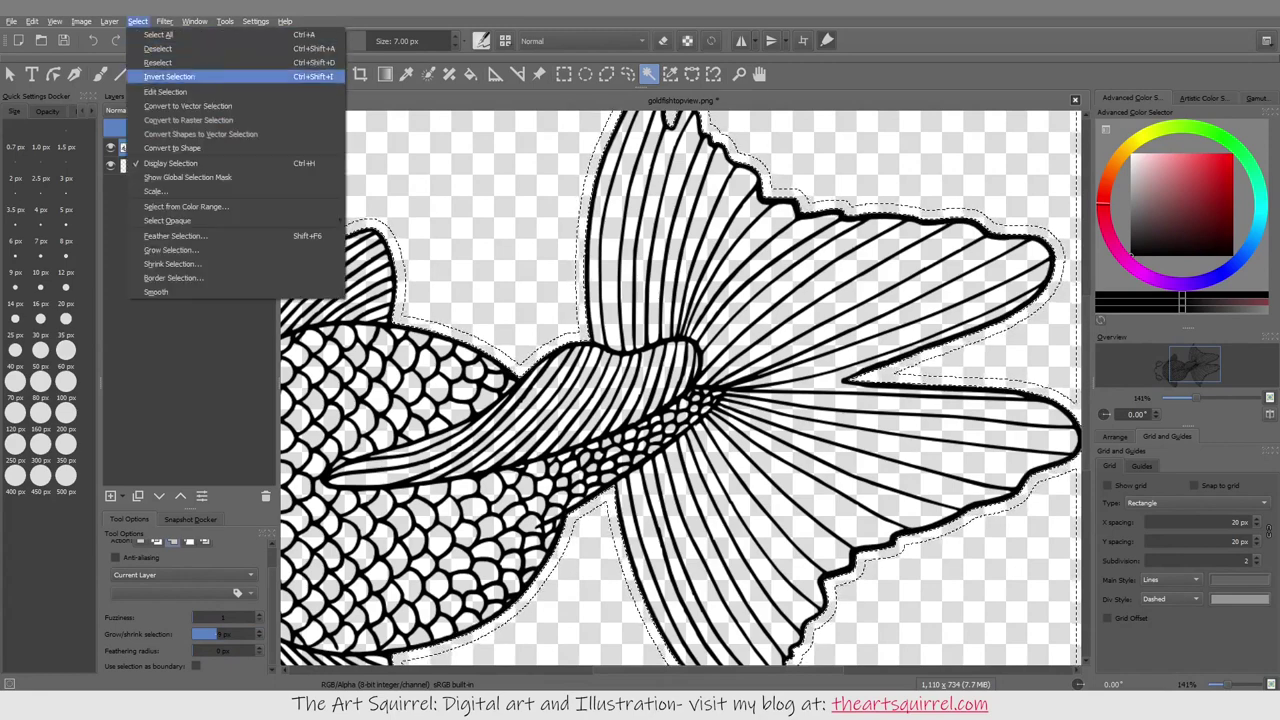
{"action": "key", "text": "Escape"}
{"action": "key", "text": "alt+s"}
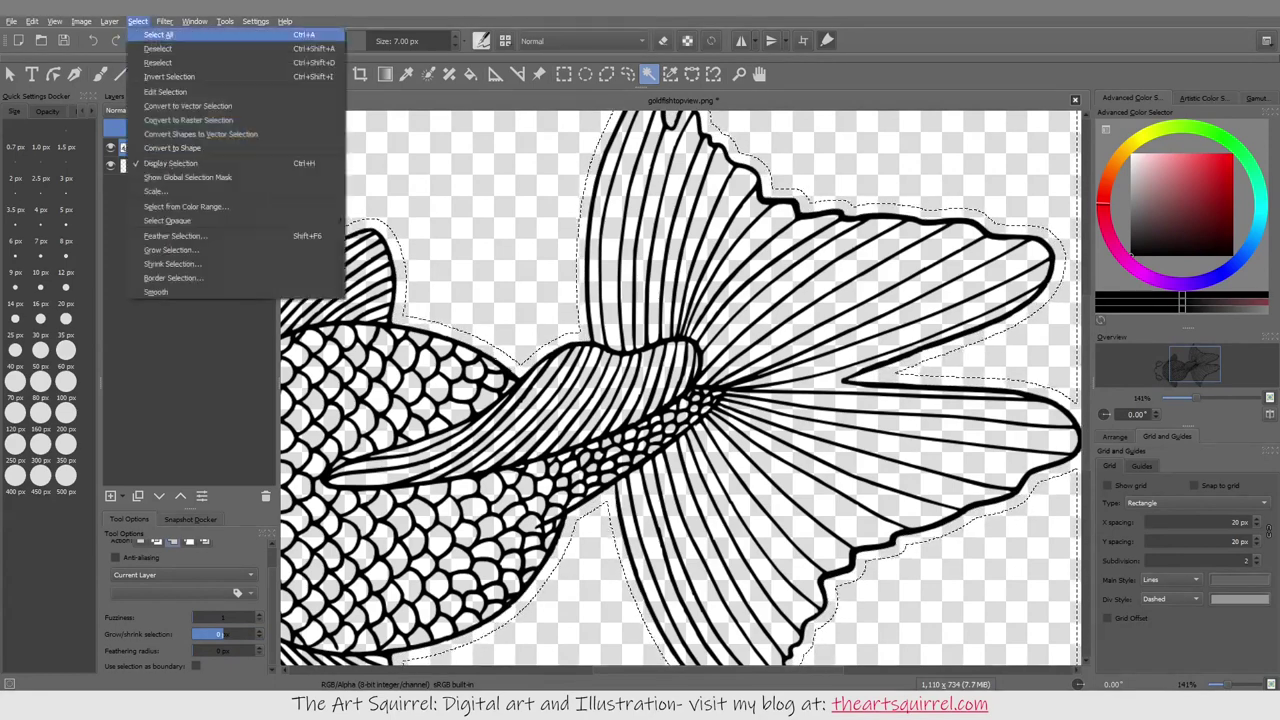
{"action": "key", "text": "Escape"}
{"action": "scroll", "coordinate": [185, 600], "scroll_direction": "up", "scroll_amount": 1}
Step: Shrink the goldfish selection twice via Select > Shrink Selection
{"action": "key", "text": "alt+s"}
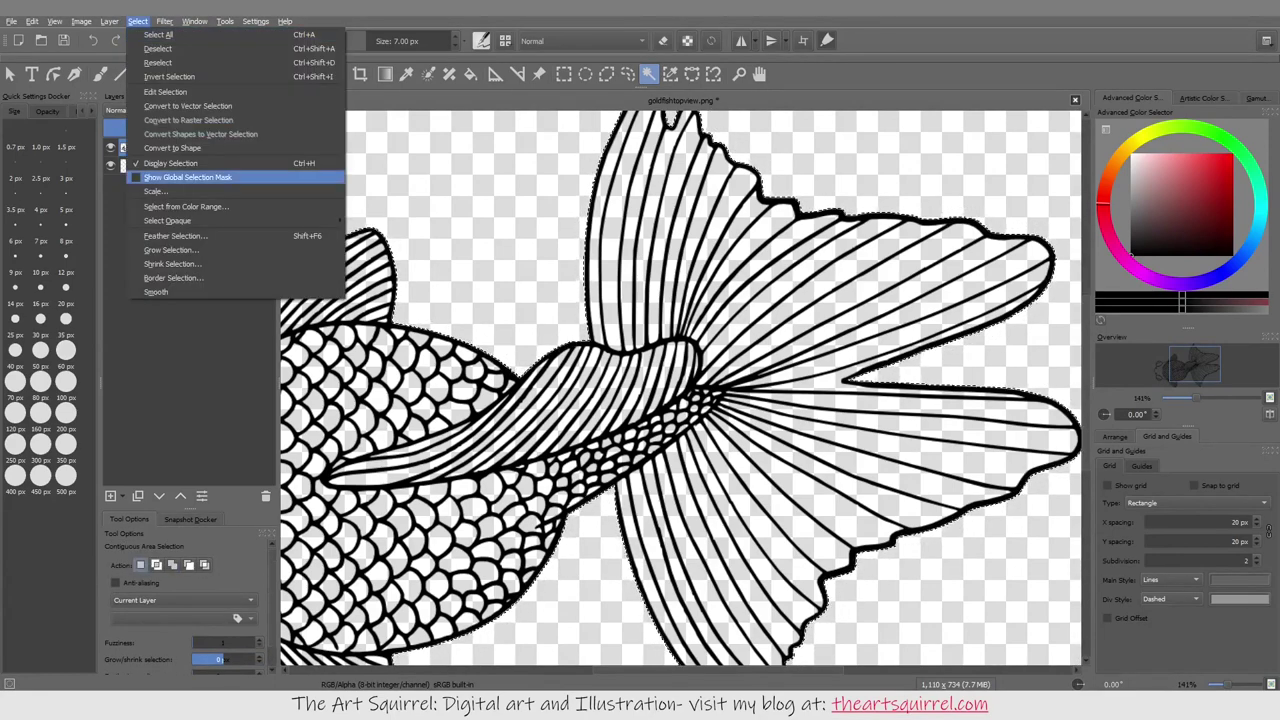
{"action": "key", "text": "Escape"}
{"action": "key", "text": "alt+s"}
{"action": "key", "text": "Down"}
{"action": "key", "text": "Return"}
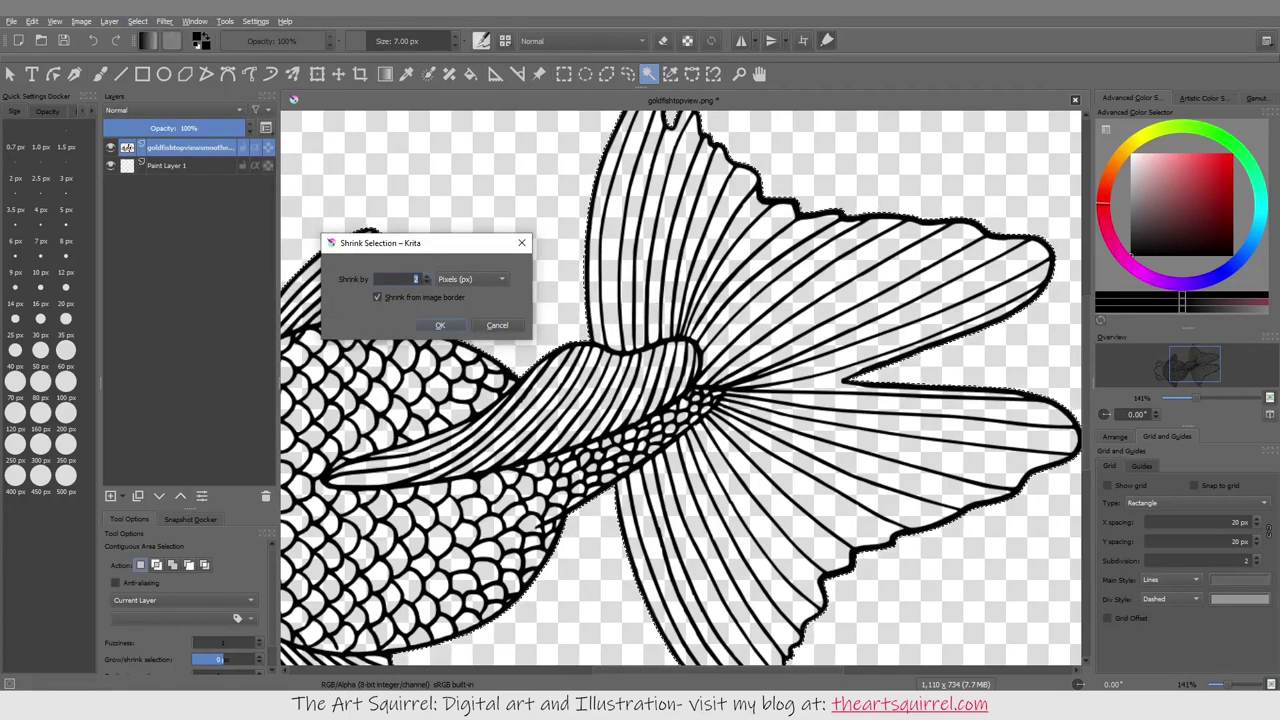
{"action": "key", "text": "Return"}
{"action": "scroll", "coordinate": [680, 390], "scroll_direction": "left", "scroll_amount": 6}
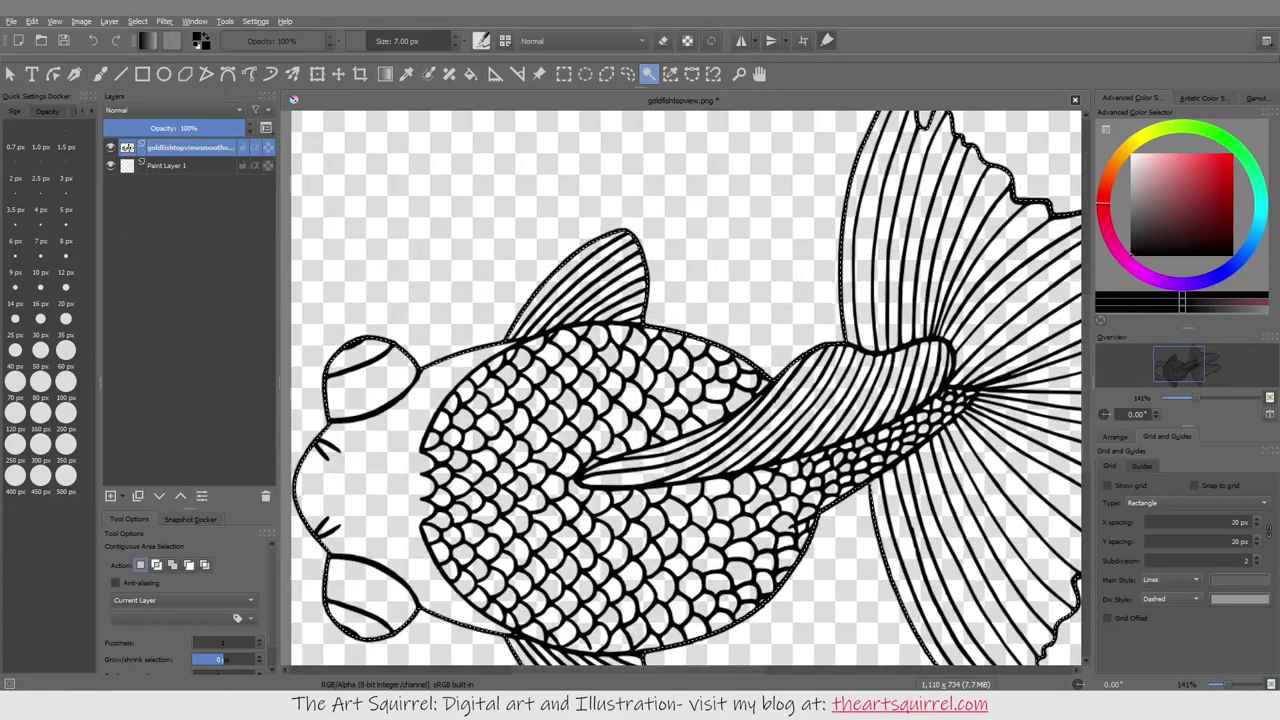
{"action": "key", "text": "alt+e"}
{"action": "key", "text": "Escape"}
{"action": "key", "text": "alt+s"}
{"action": "key", "text": "Return"}
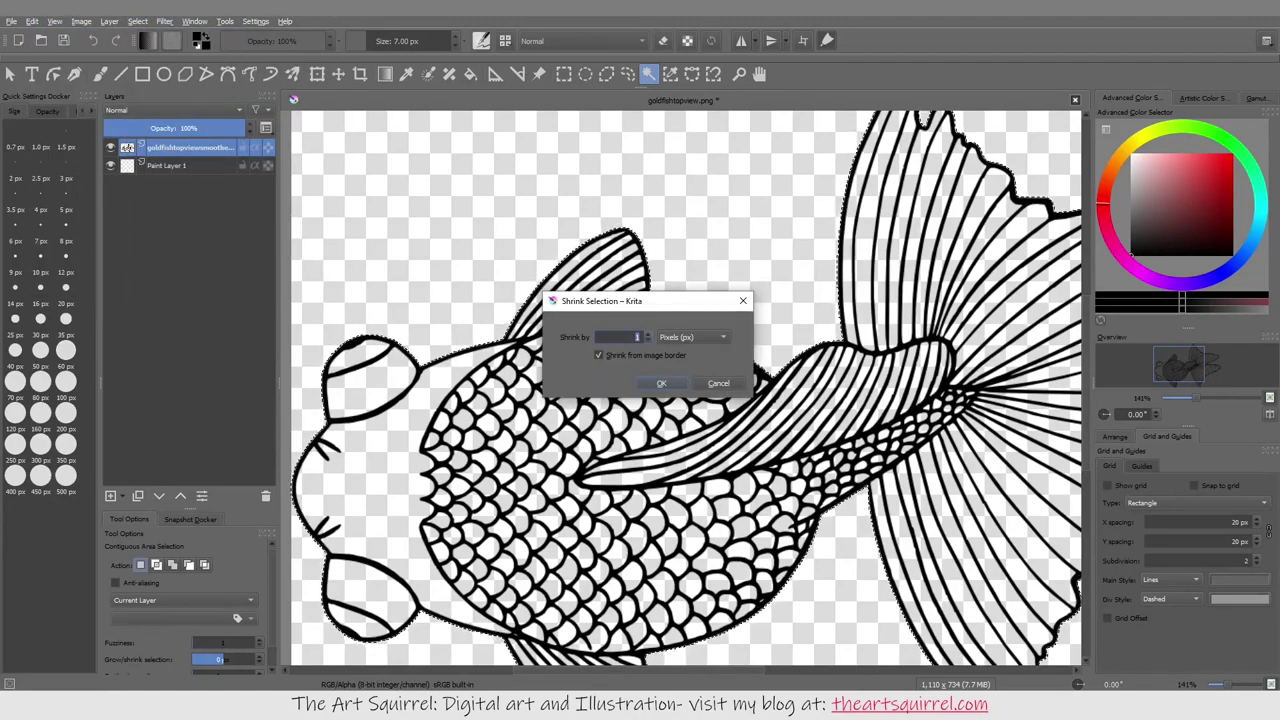
{"action": "key", "text": "Return"}
Step: Fill the shrunken fish selection with orange on Paint Layer 1 beneath the lines
{"action": "scroll", "coordinate": [686, 388], "scroll_direction": "up", "scroll_amount": 3}
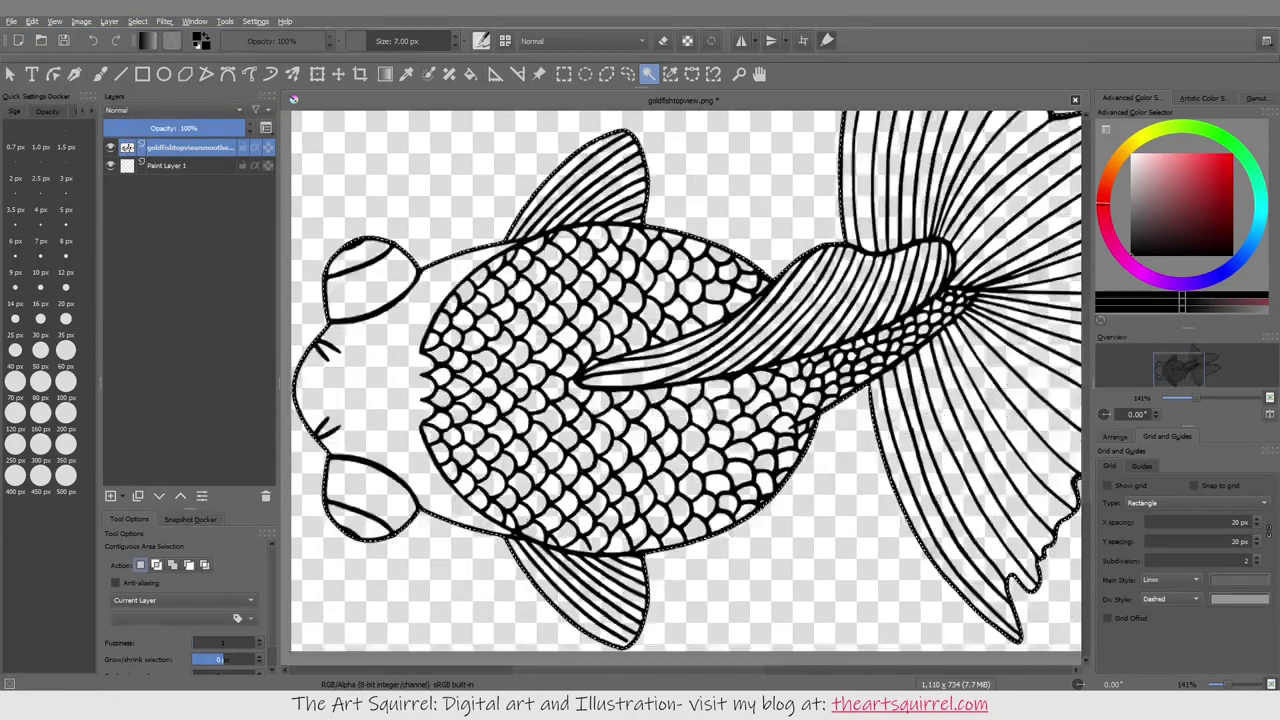
{"action": "key", "text": "Page_Down"}
{"action": "key", "text": "f"}
{"action": "left_click", "coordinate": [1193, 169]}
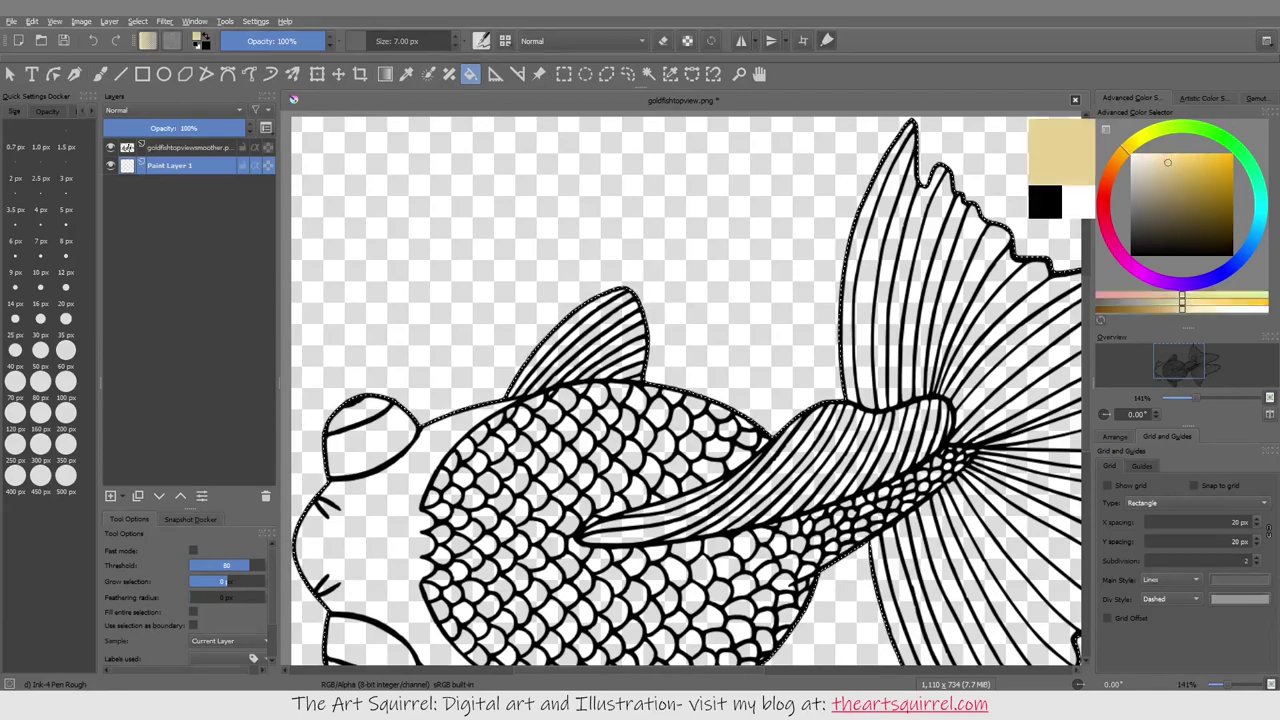
{"action": "left_click", "coordinate": [600, 470]}
{"action": "scroll", "coordinate": [686, 388], "scroll_direction": "down", "scroll_amount": 2}
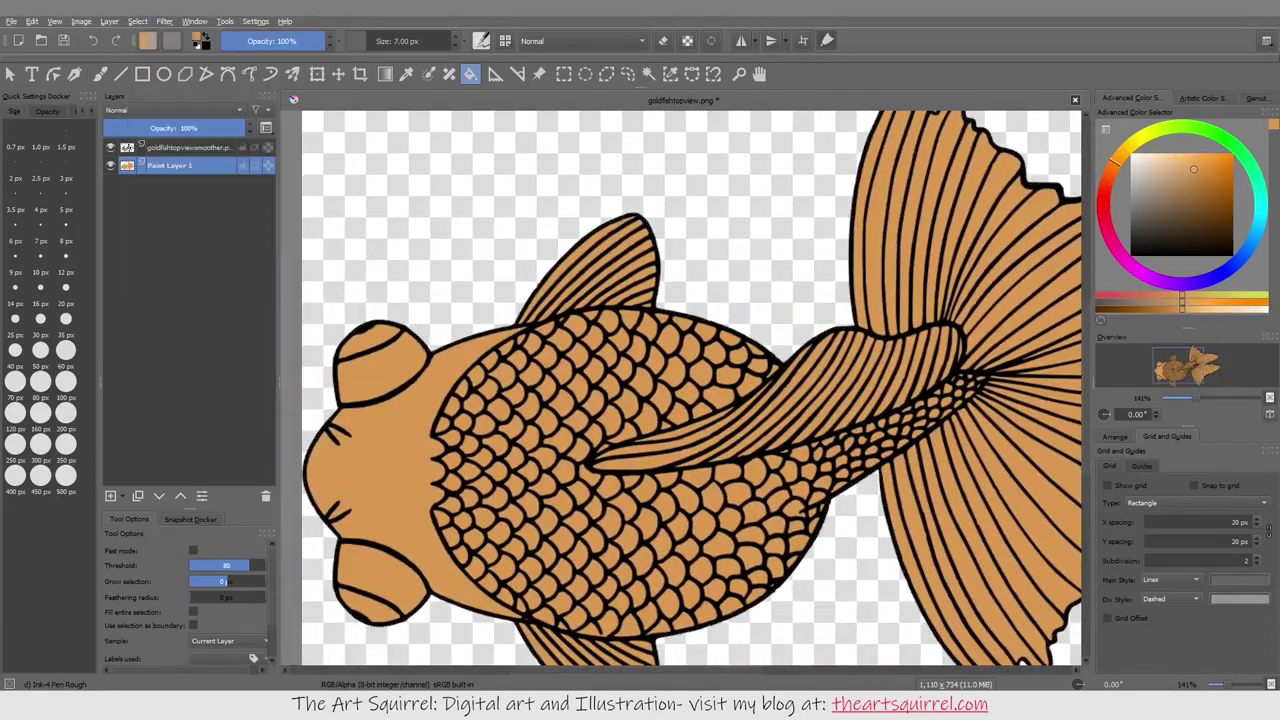